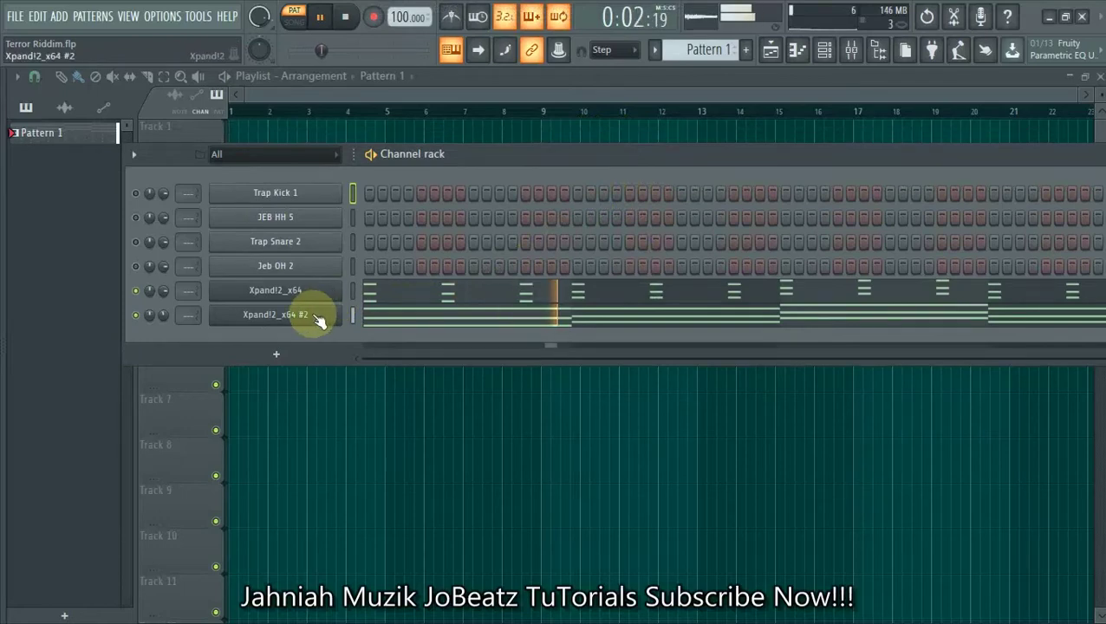
Open the Xpand!2_x64 #2 plugin, make it bridged in its wrapper processing options, and close its window
{"action": "left_click", "coordinate": [314, 318]}
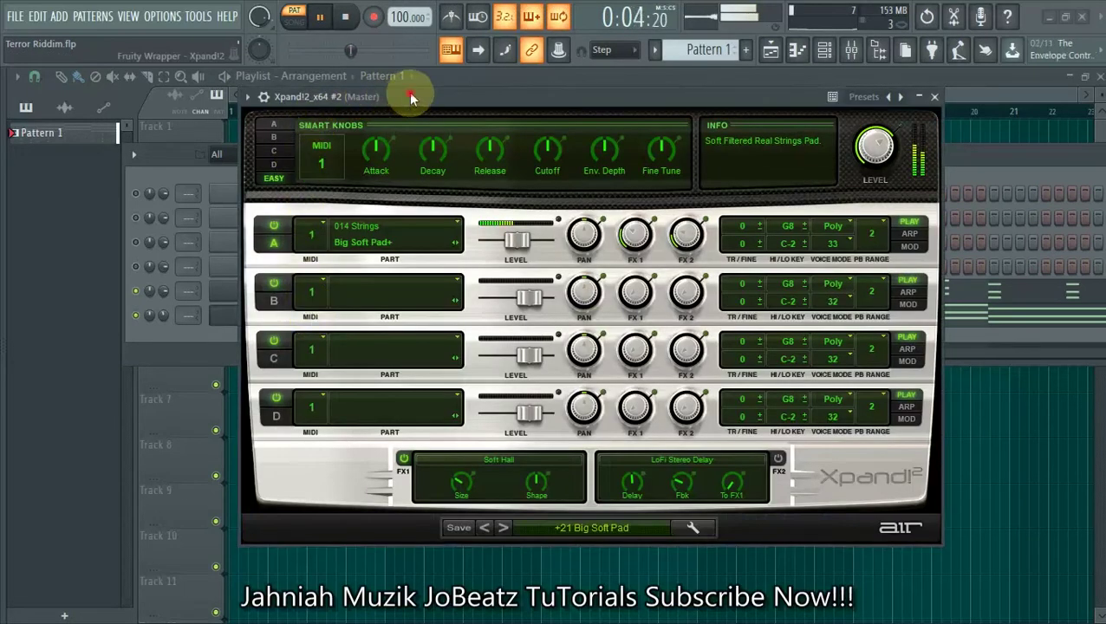
{"action": "left_click_drag", "start_coordinate": [408, 94], "coordinate": [520, 104]}
{"action": "left_click", "coordinate": [376, 107]}
{"action": "left_click", "coordinate": [405, 136]}
{"action": "left_click", "coordinate": [426, 170]}
{"action": "left_click", "coordinate": [377, 241]}
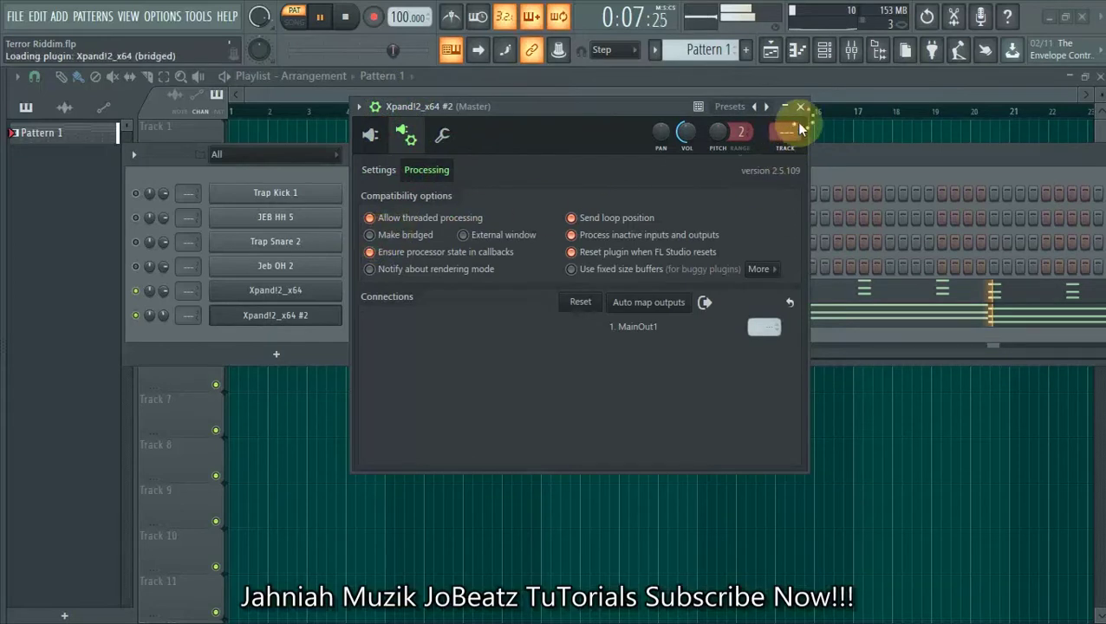
{"action": "left_click", "coordinate": [800, 110]}
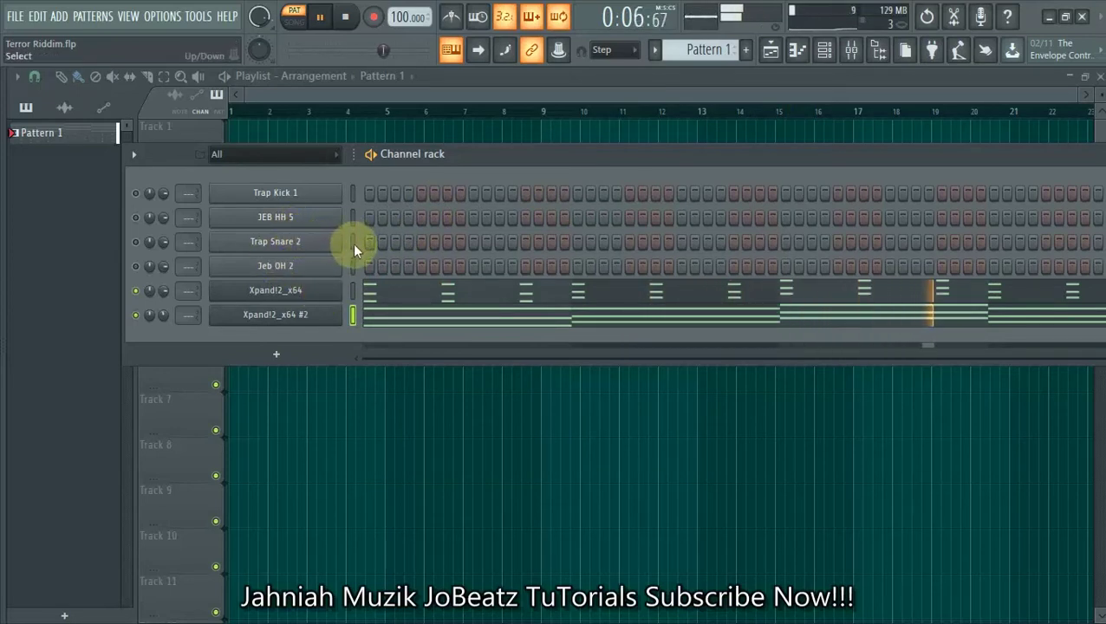
Stop playback and unmute the Trap Kick 1, JEB HH 5, Trap Snare 2 and Jeb OH 2 channels
{"action": "key", "text": "space"}
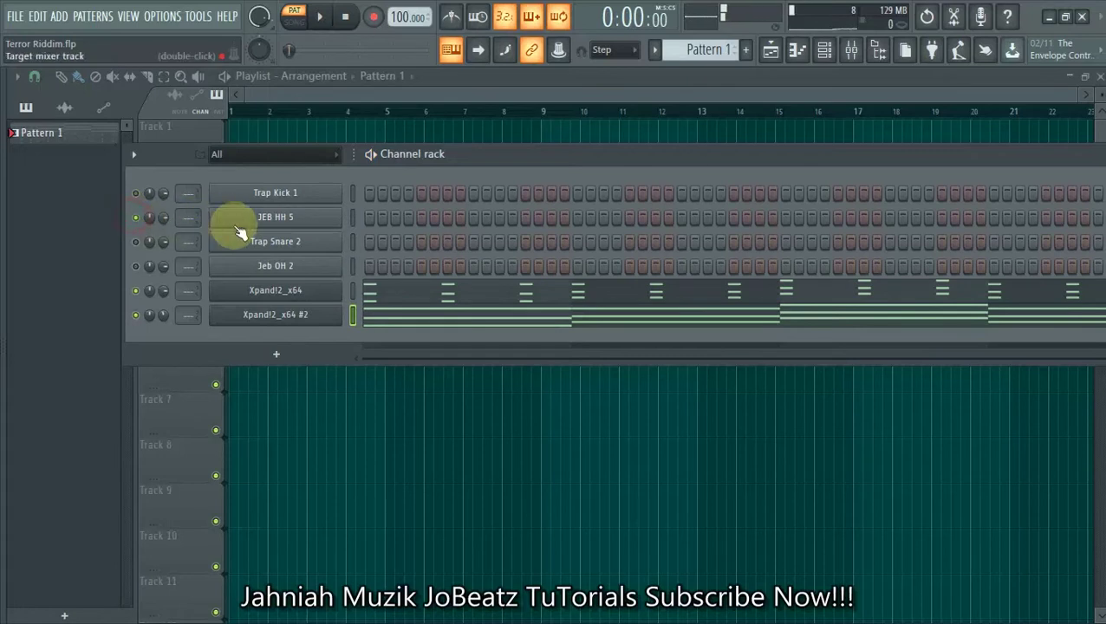
{"action": "left_click", "coordinate": [135, 242]}
{"action": "left_click", "coordinate": [135, 266]}
{"action": "left_click", "coordinate": [134, 194]}
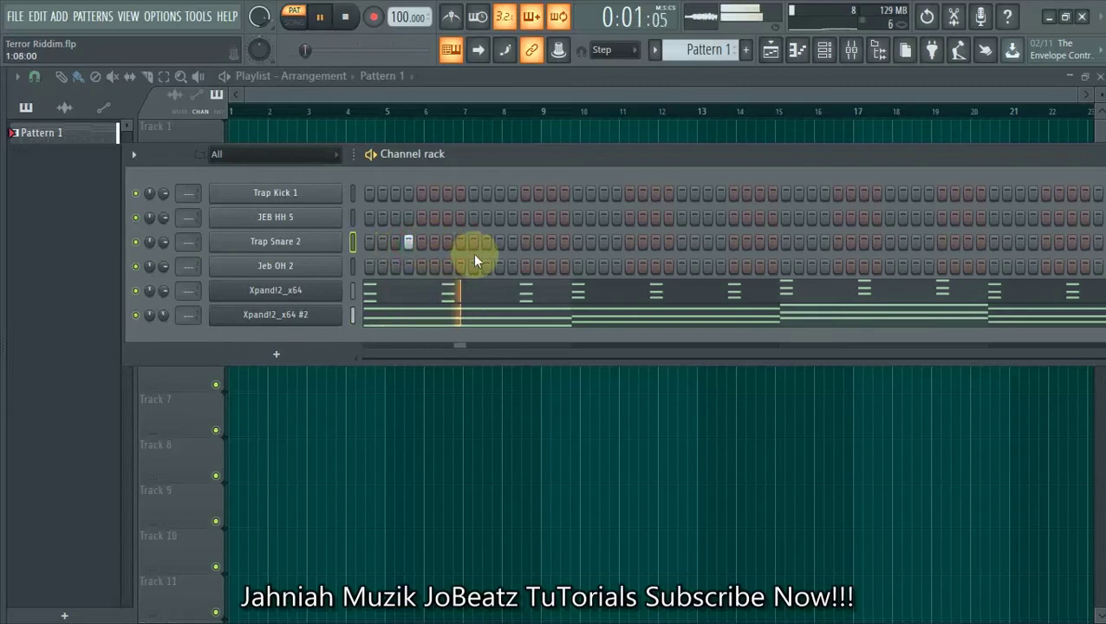
Program Trap Snare 2 hits on steps 4 and 13 of bars 1 and 2 while the pattern plays
{"action": "left_click", "coordinate": [525, 242]}
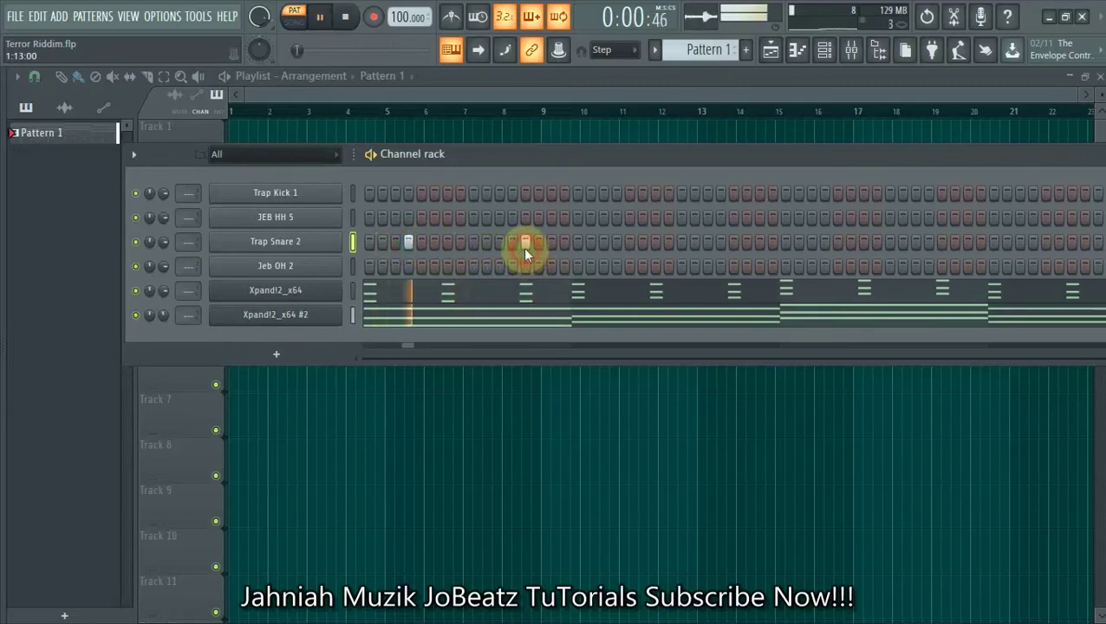
{"action": "left_click", "coordinate": [616, 242]}
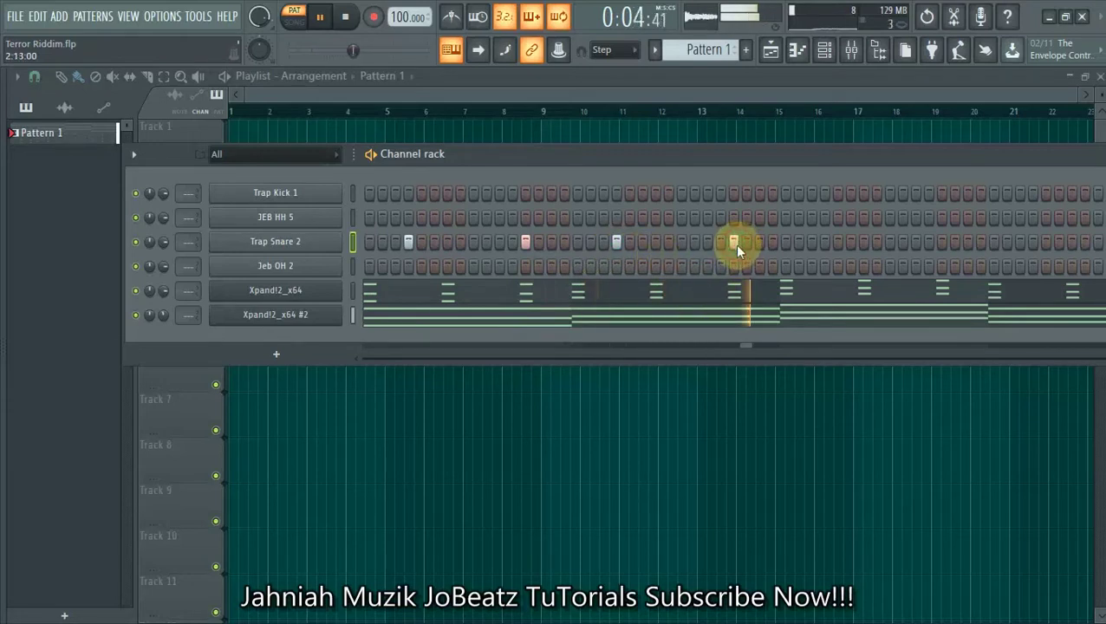
{"action": "key", "text": "space"}
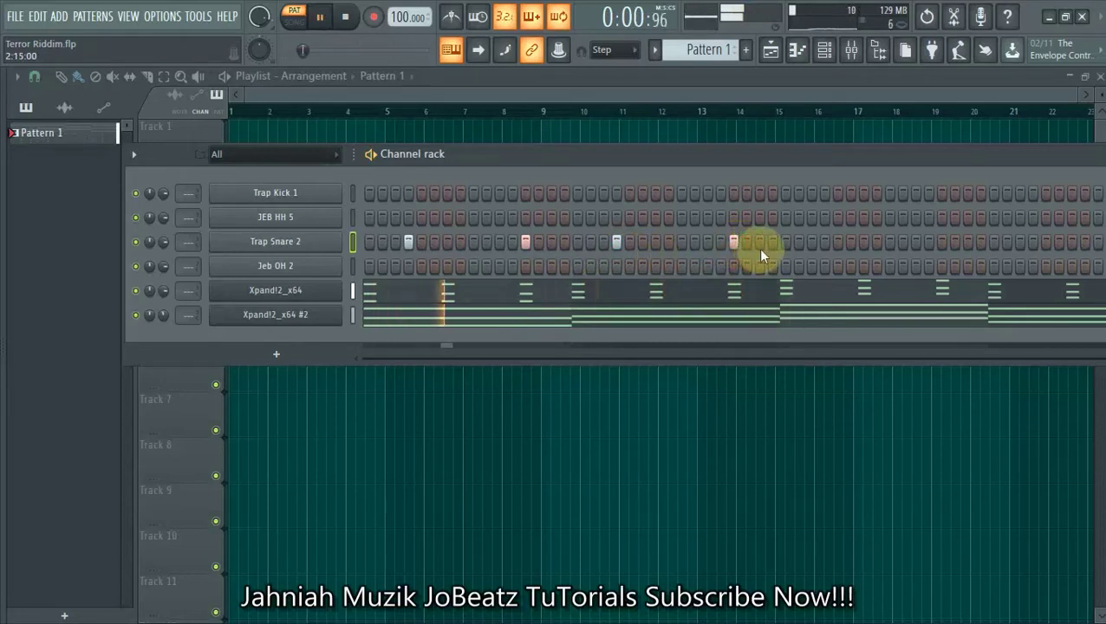
Add Trap Snare 2 hits on step 15 of bar 2 and on steps 4 and 13 of bar 3
{"action": "left_click_drag", "start_coordinate": [663, 158], "coordinate": [608, 159]}
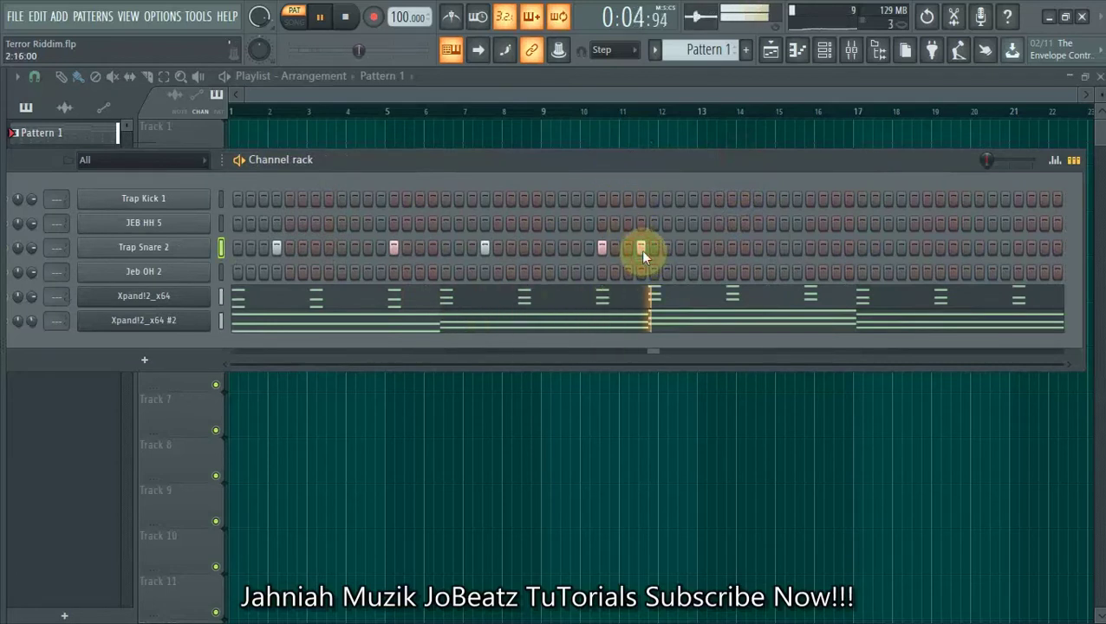
{"action": "key", "text": "space"}
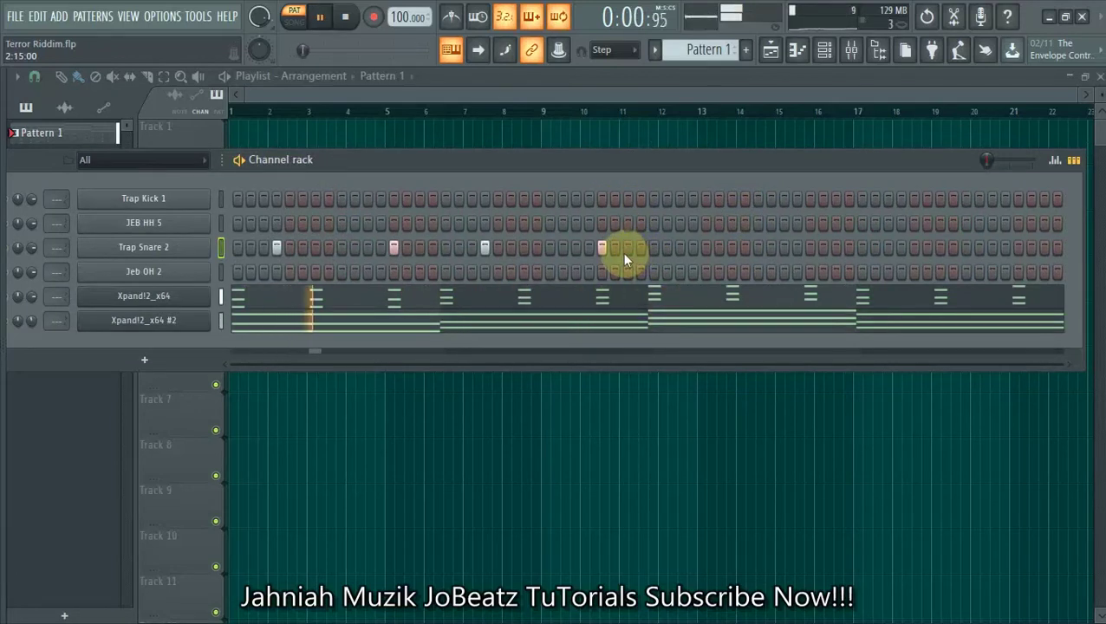
{"action": "left_click", "coordinate": [625, 250]}
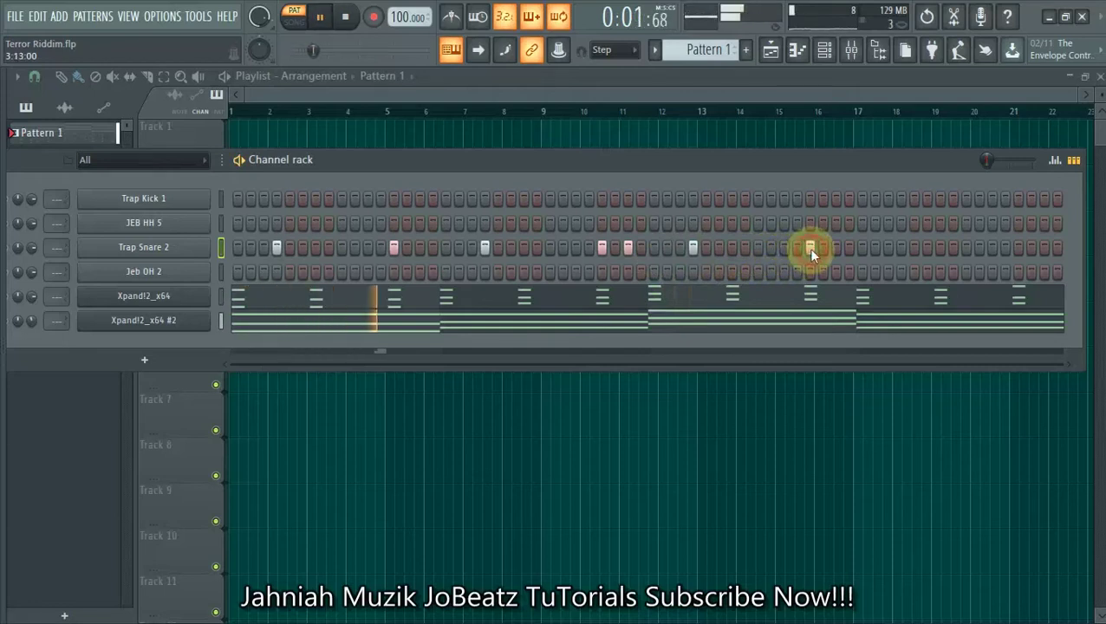
Program Trap Snare 2 hits on steps 4, 13 and 15 of bar 4
{"action": "left_click", "coordinate": [942, 252]}
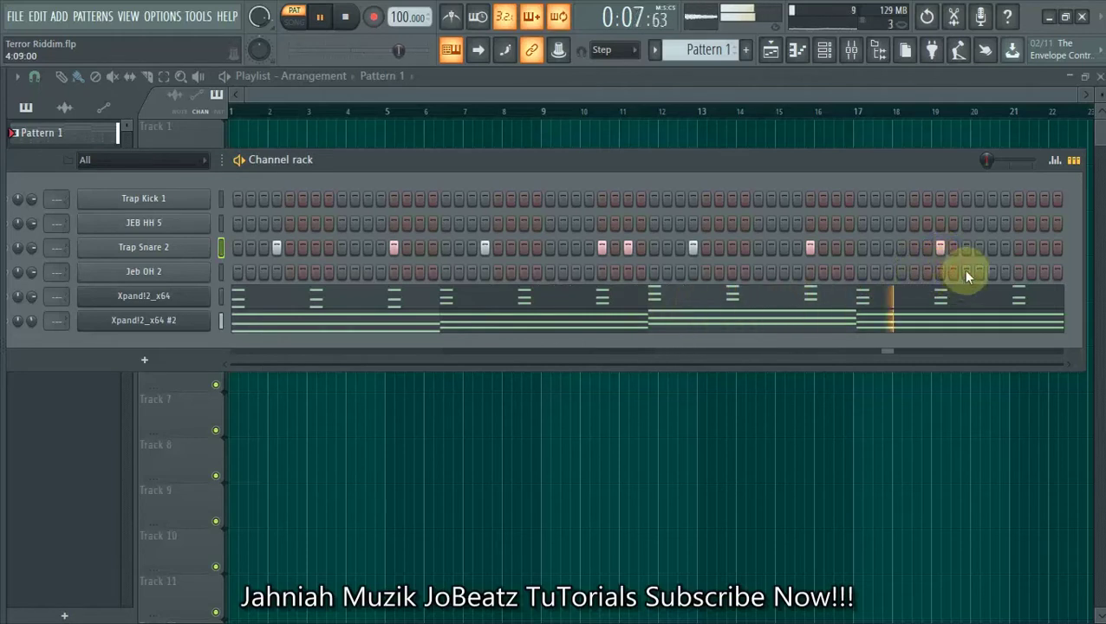
{"action": "left_click", "coordinate": [940, 248]}
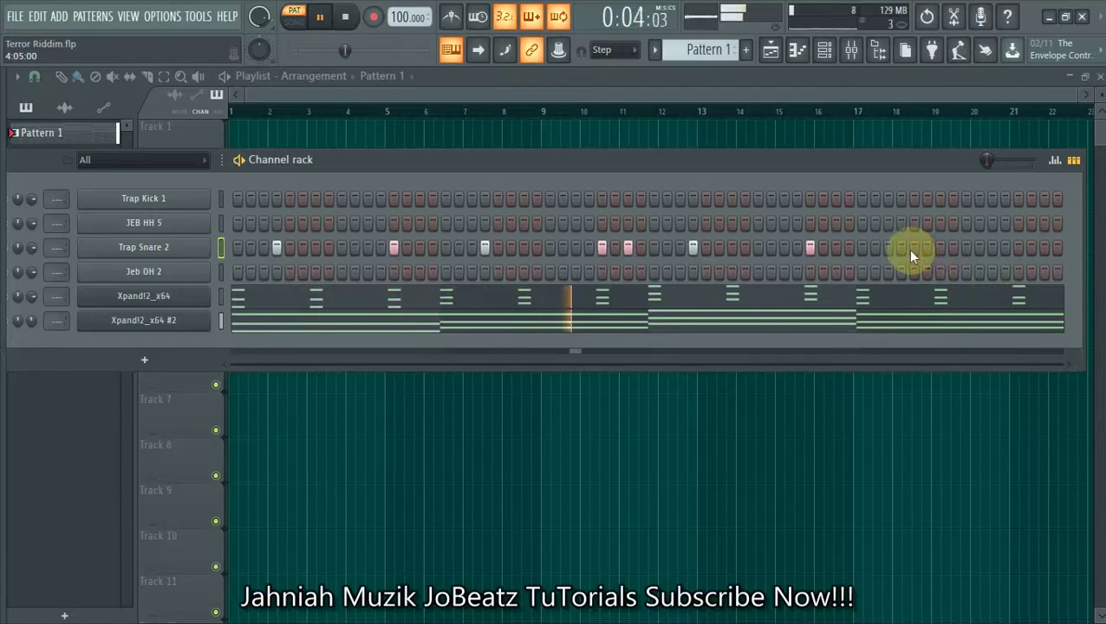
{"action": "left_click", "coordinate": [901, 249]}
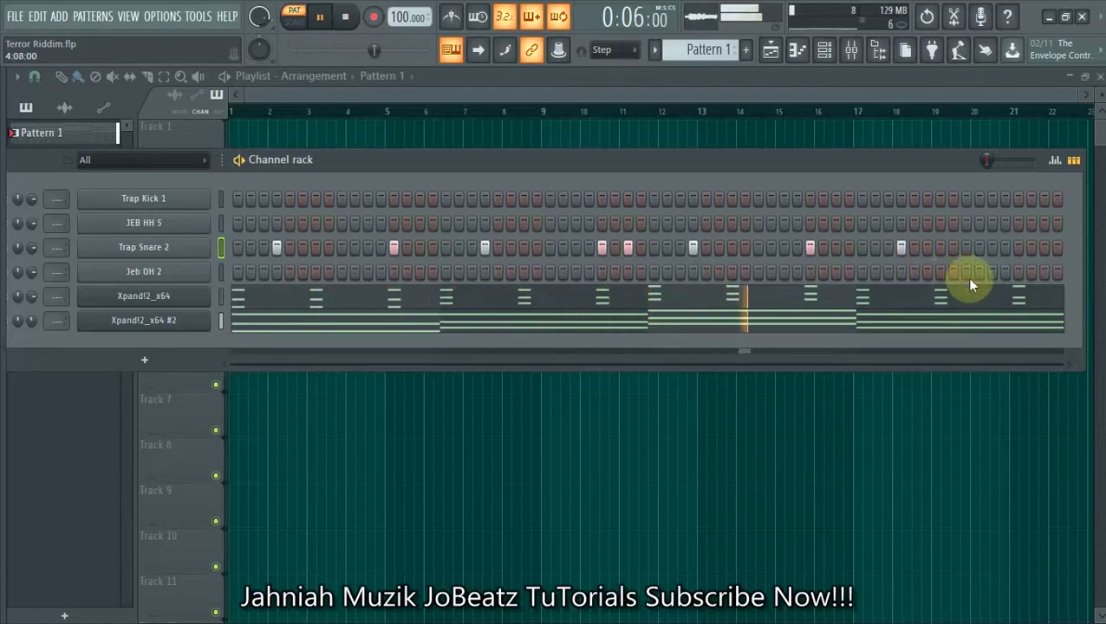
{"action": "left_click", "coordinate": [1017, 249]}
{"action": "left_click", "coordinate": [1045, 248]}
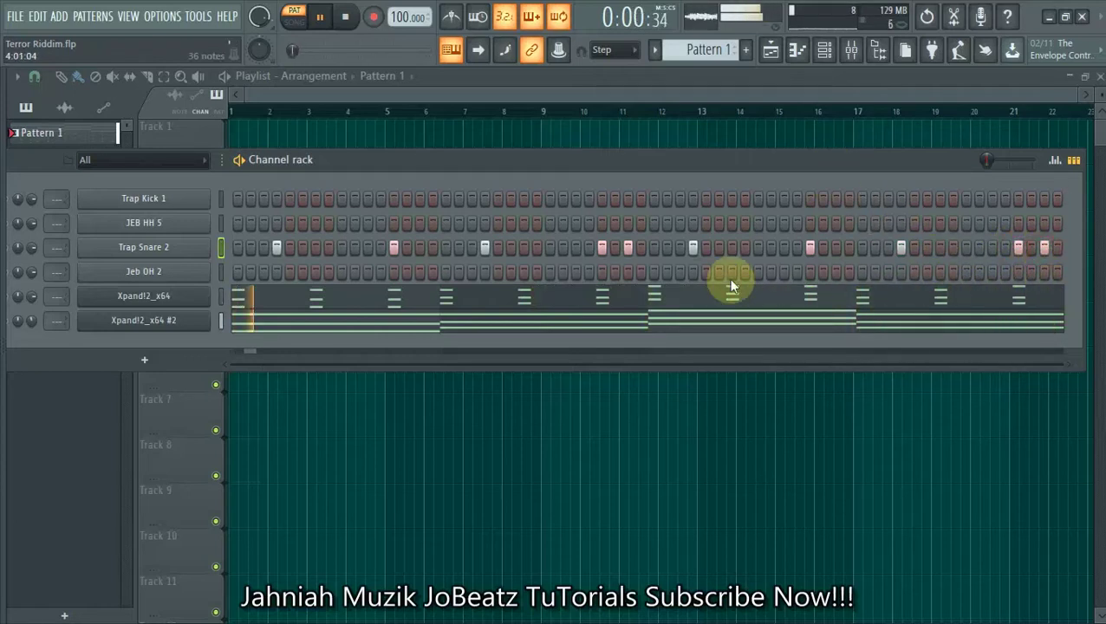
Lower the volume of the Xpand!2_x64 #2 channel to about 43% and stop playback
{"action": "left_click_drag", "start_coordinate": [391, 159], "coordinate": [491, 158]}
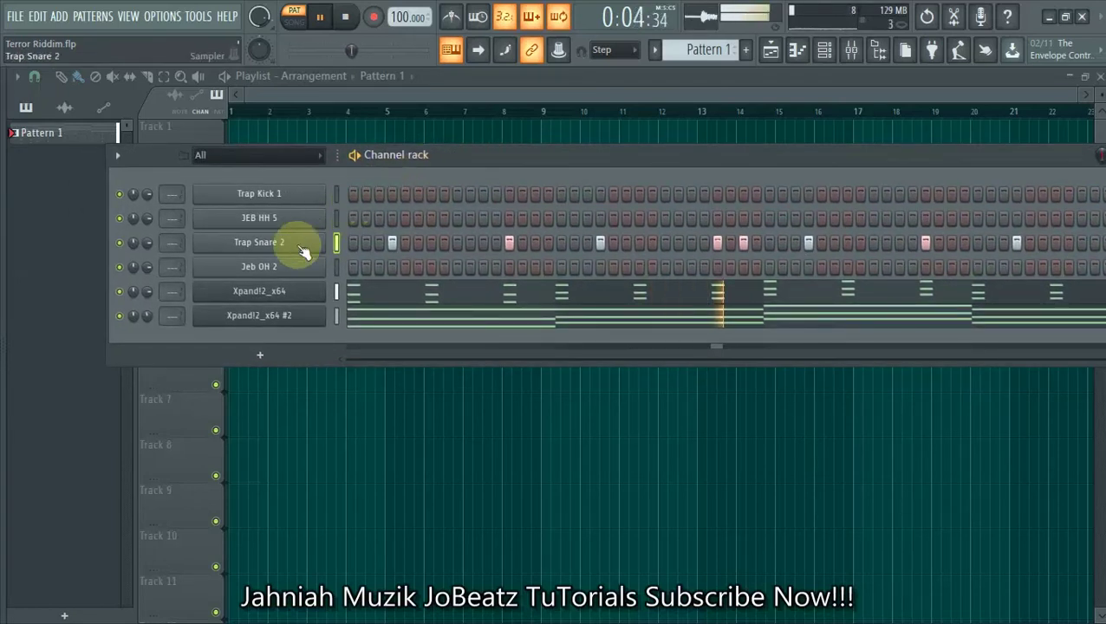
{"action": "left_click", "coordinate": [135, 315]}
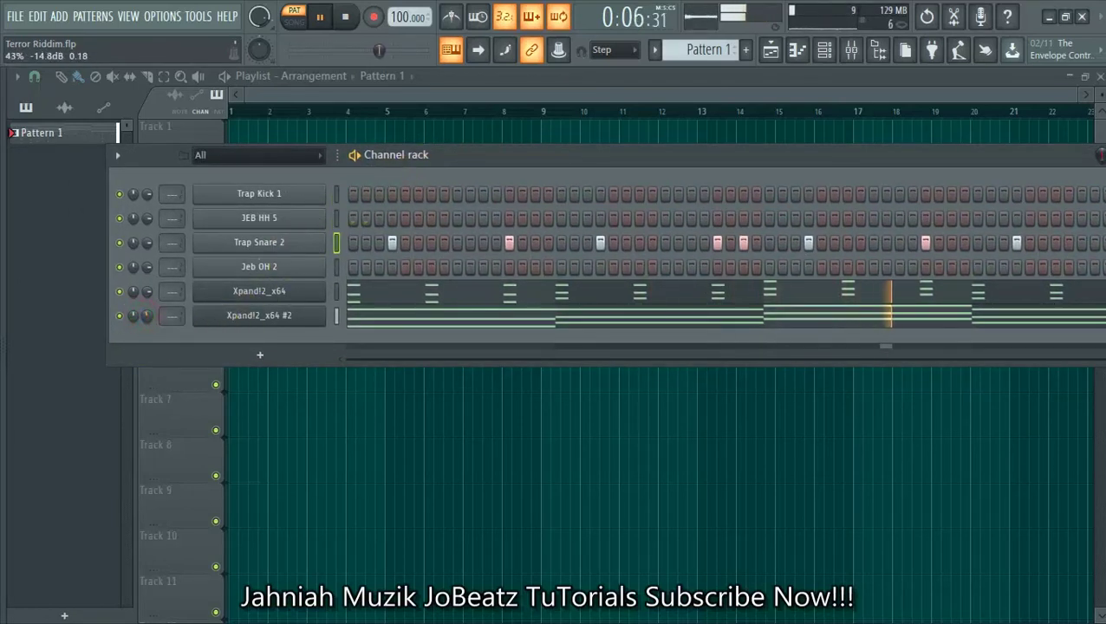
{"action": "key", "text": "space"}
Program Trap Kick 1 on steps 1 and 7 of bar 1 and on steps 1, 7 and 11 of bar 2
{"action": "left_click", "coordinate": [352, 194]}
{"action": "key", "text": "space"}
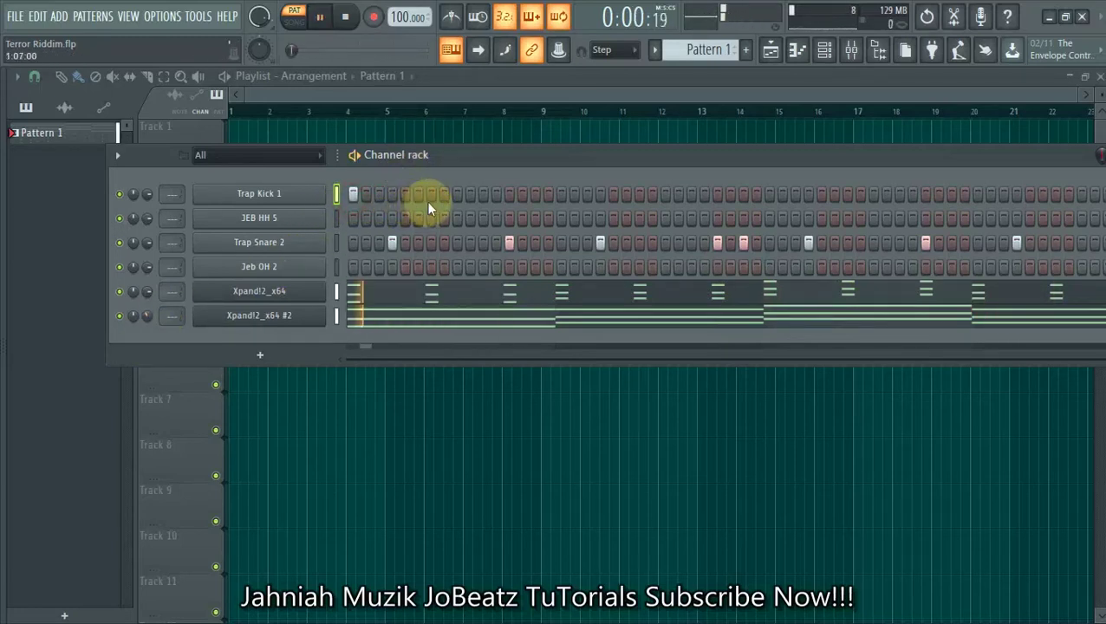
{"action": "left_click", "coordinate": [431, 195]}
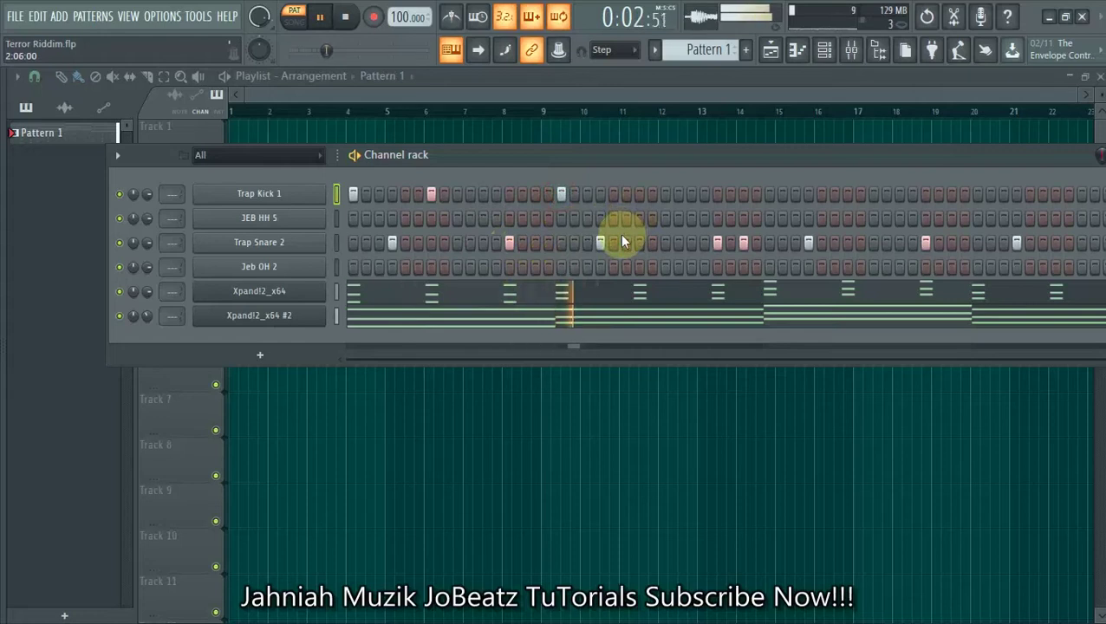
{"action": "left_click", "coordinate": [640, 196]}
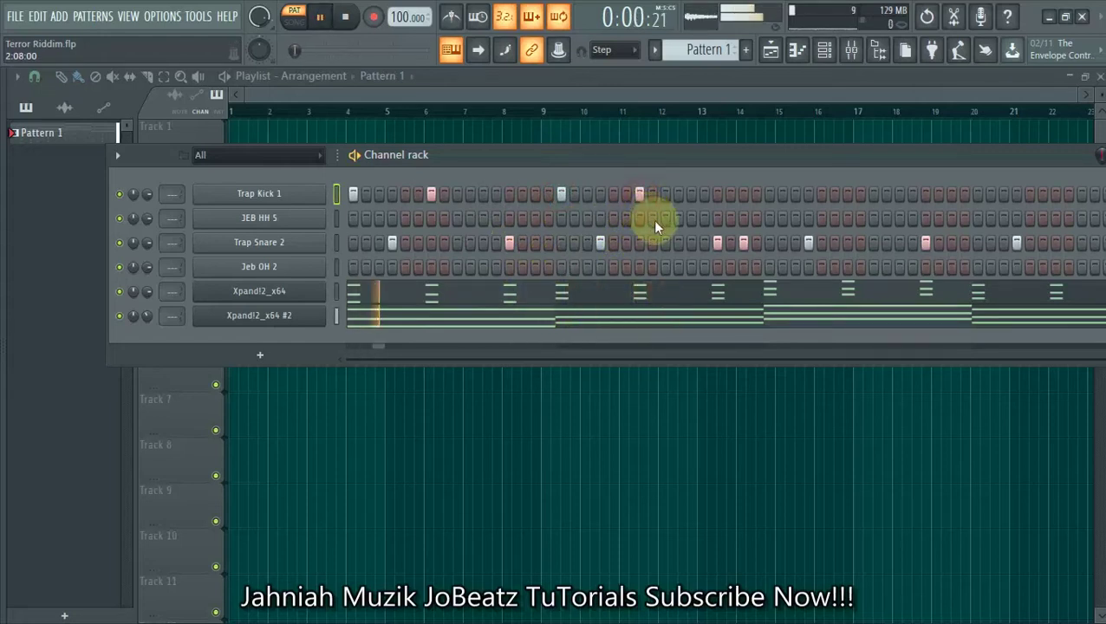
{"action": "left_click_drag", "start_coordinate": [663, 163], "coordinate": [611, 166]}
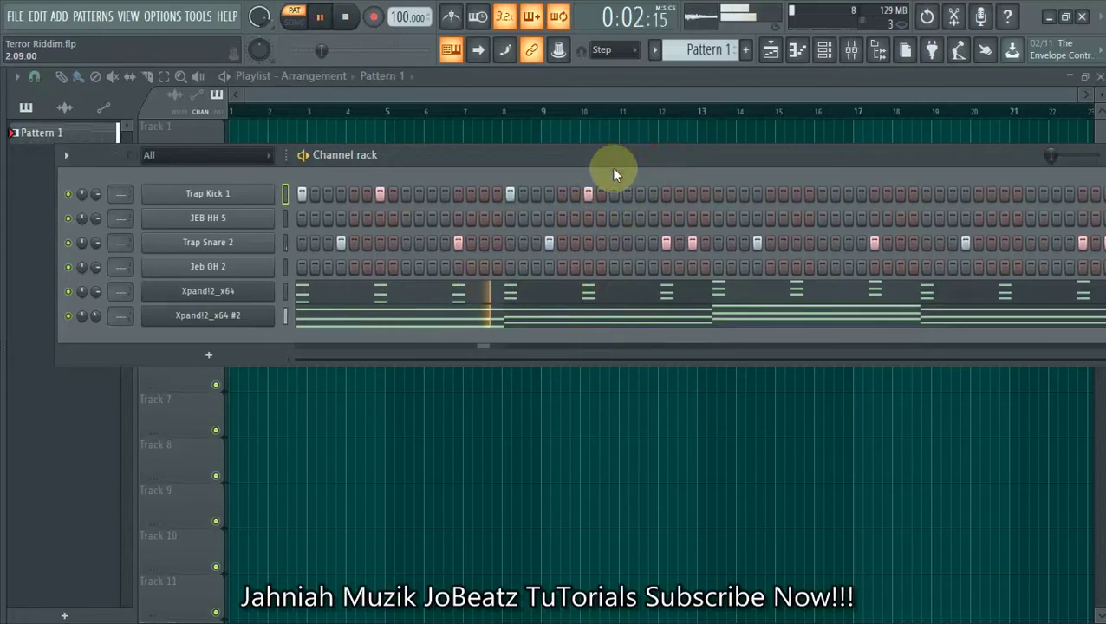
{"action": "key", "text": "space"}
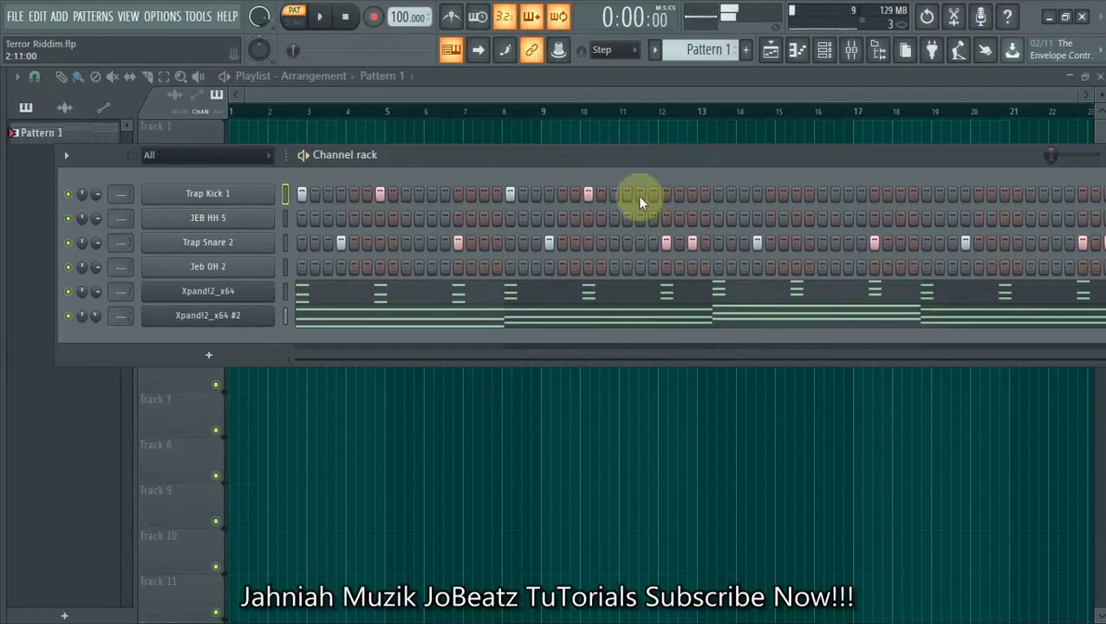
{"action": "left_click", "coordinate": [639, 195]}
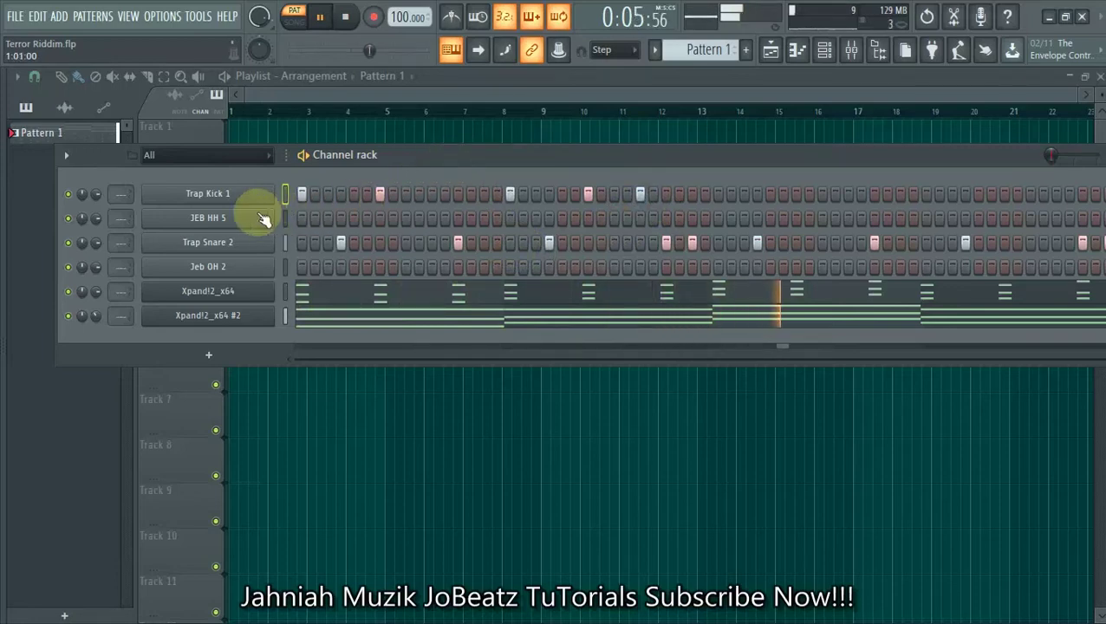
Open Trap Kick 1 in the piano roll, select bars 1 and 2, and duplicate their notes into bars 3 and 4
{"action": "key", "text": "space"}
{"action": "right_click", "coordinate": [210, 194]}
{"action": "left_click", "coordinate": [309, 195]}
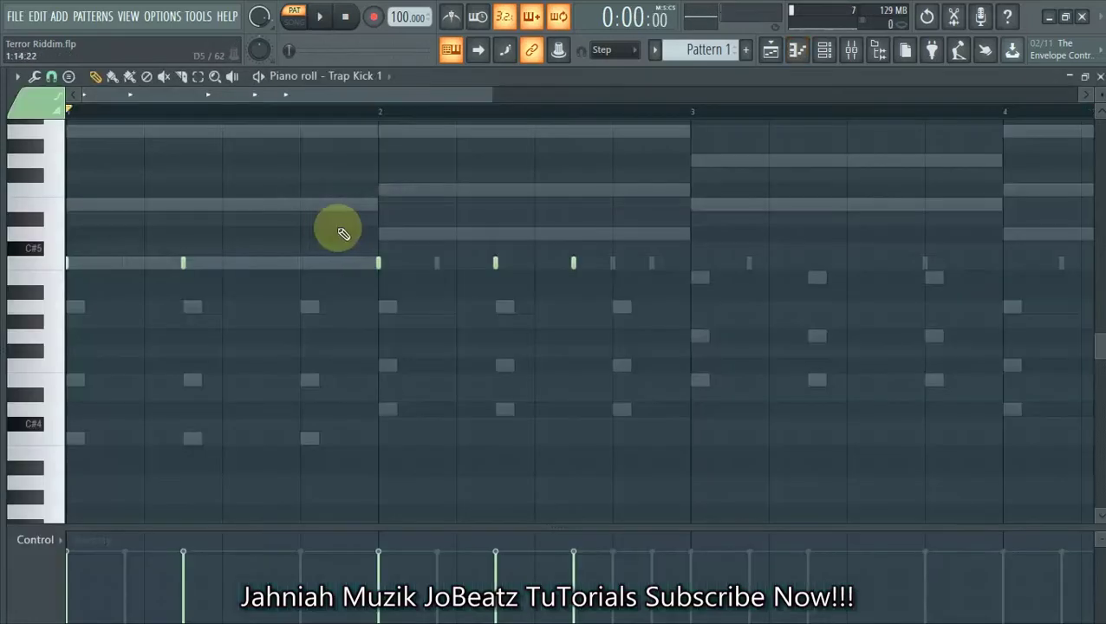
{"action": "left_click", "coordinate": [198, 76]}
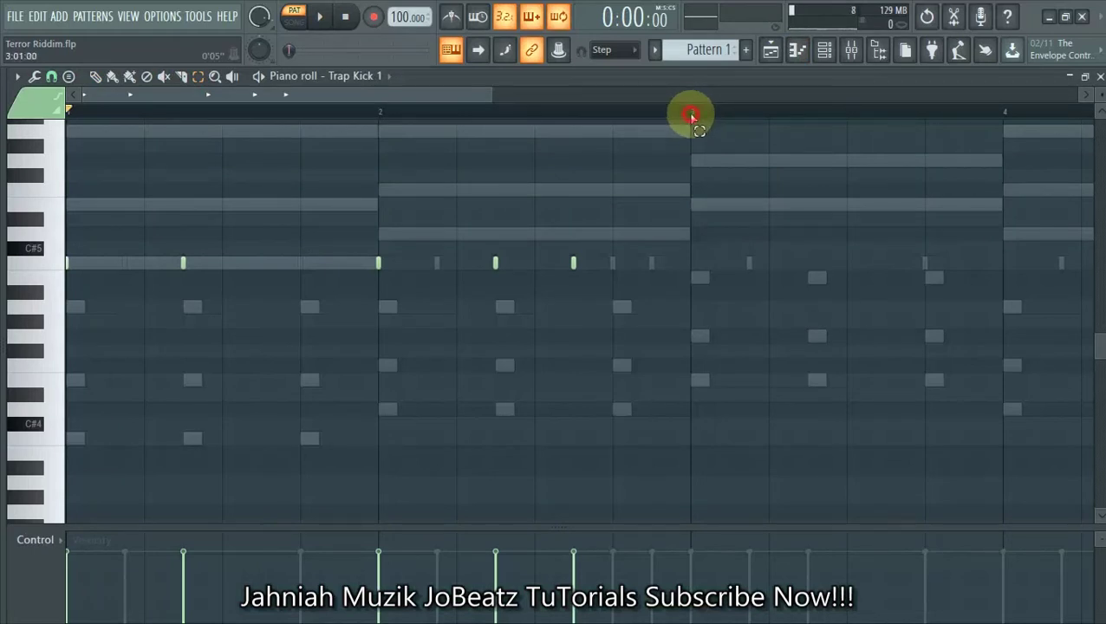
{"action": "left_click_drag", "start_coordinate": [691, 115], "coordinate": [13, 111]}
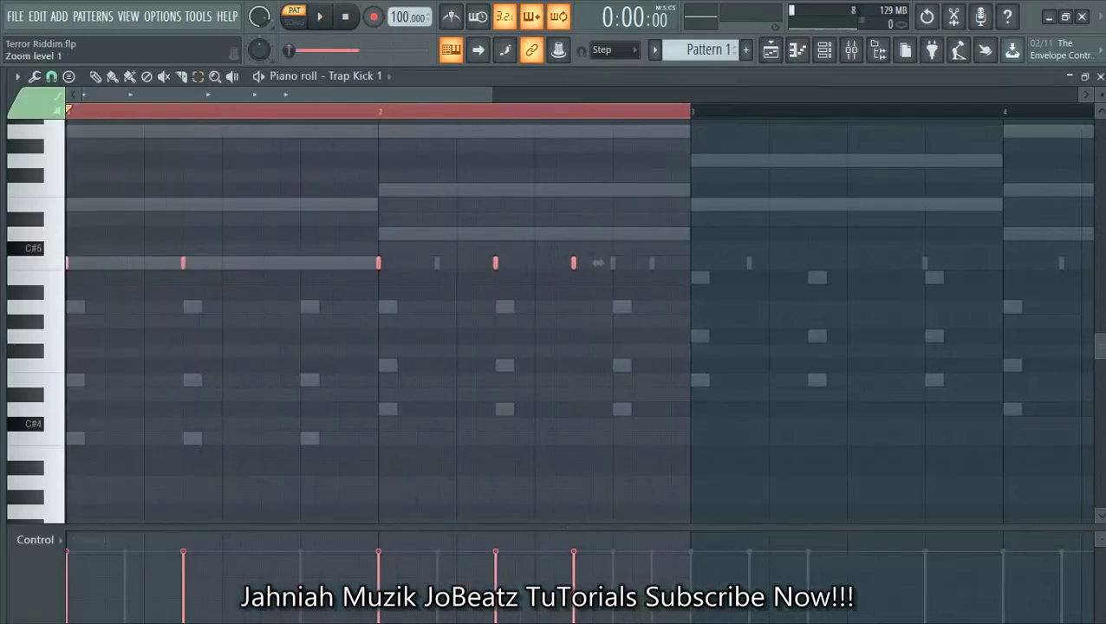
{"action": "key", "text": "ctrl+b"}
{"action": "left_click", "coordinate": [363, 115]}
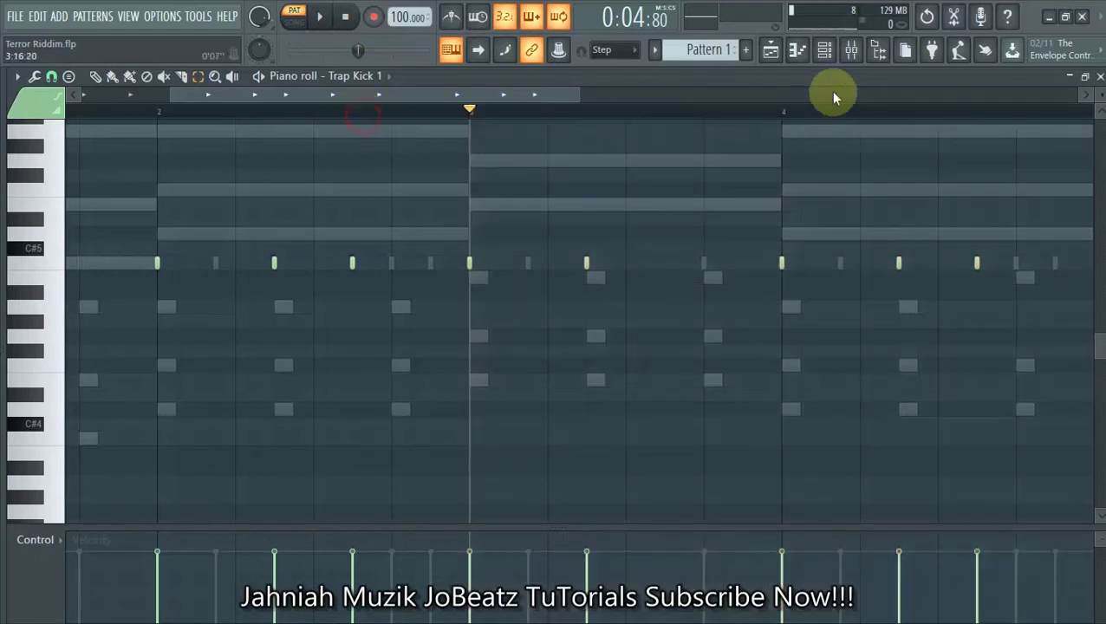
Return to the channel rack and play back the pattern from the start to check the kick and snare
{"action": "left_click", "coordinate": [824, 49]}
{"action": "left_click", "coordinate": [344, 16]}
{"action": "key", "text": "space"}
{"action": "left_click_drag", "start_coordinate": [638, 160], "coordinate": [591, 138]}
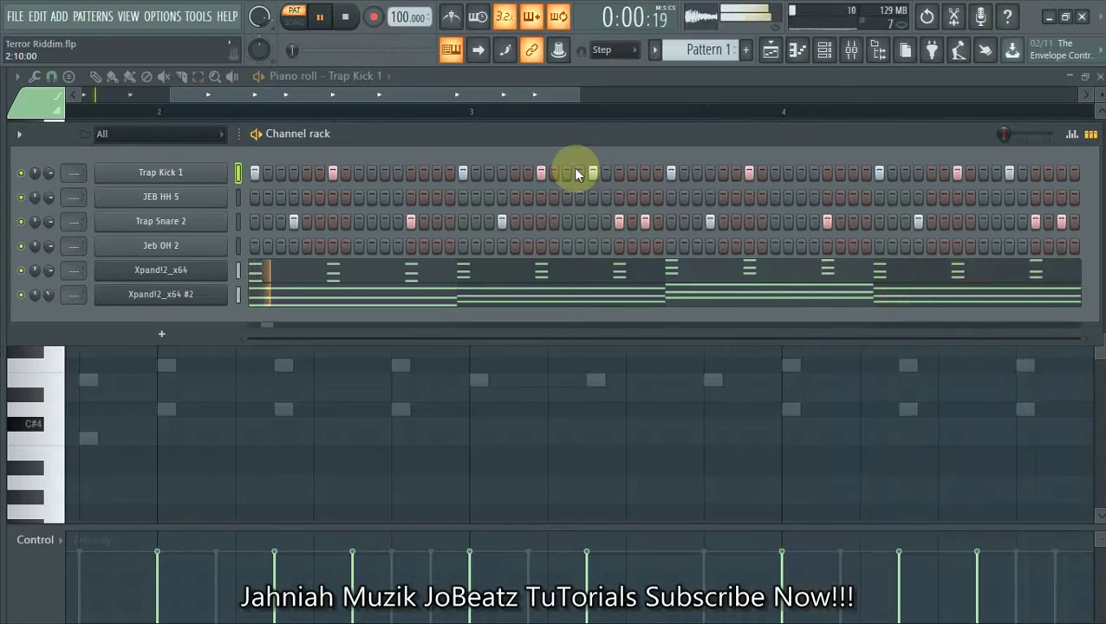
{"action": "left_click_drag", "start_coordinate": [519, 131], "coordinate": [621, 143]}
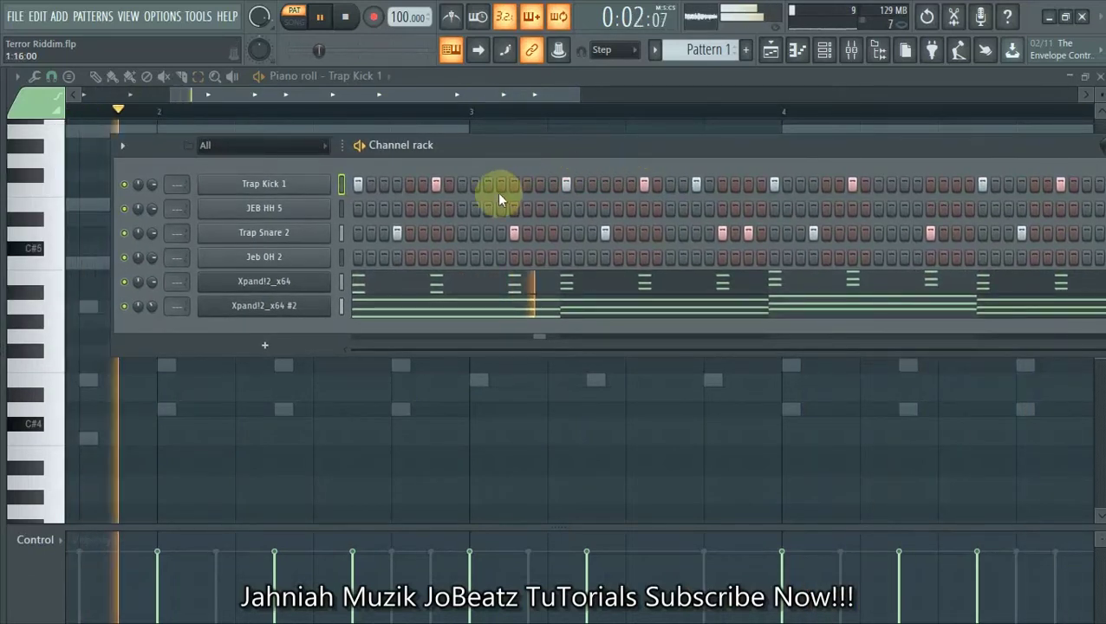
{"action": "key", "text": "space"}
Fill the JEB HH 5 channel on each 2 steps and lower its volume during playback
{"action": "right_click", "coordinate": [326, 209]}
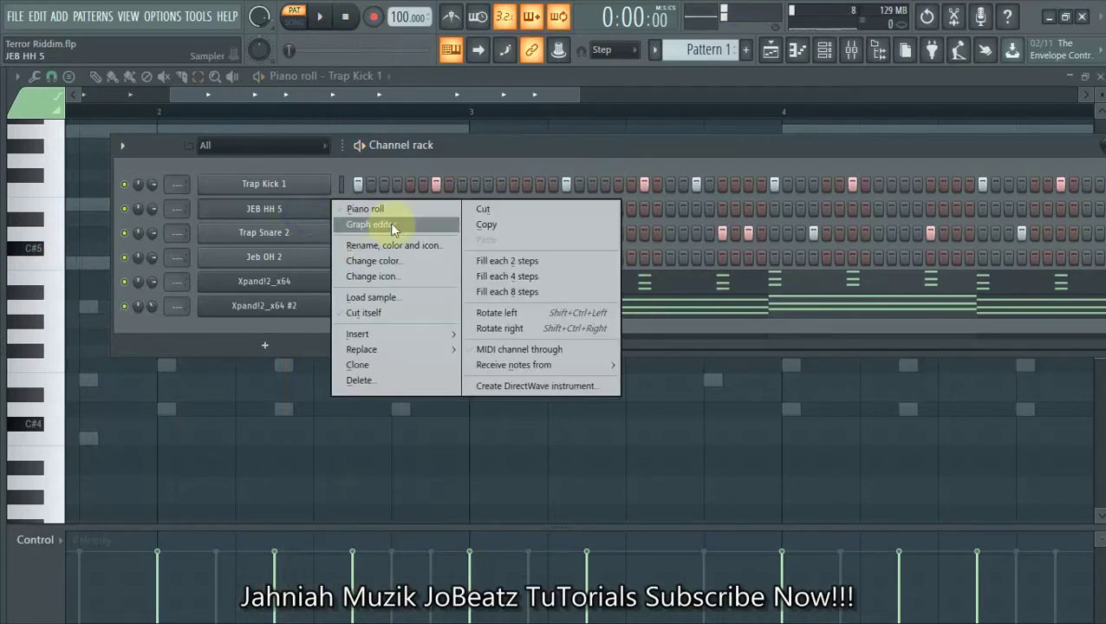
{"action": "left_click", "coordinate": [479, 259]}
{"action": "key", "text": "space"}
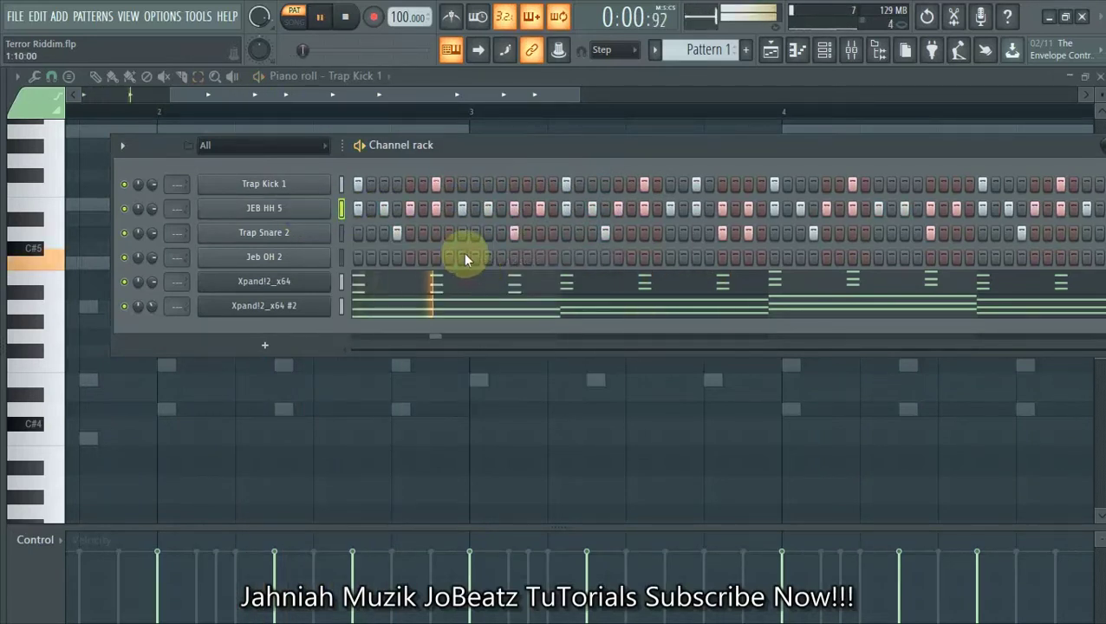
{"action": "left_click_drag", "start_coordinate": [152, 209], "coordinate": [153, 222]}
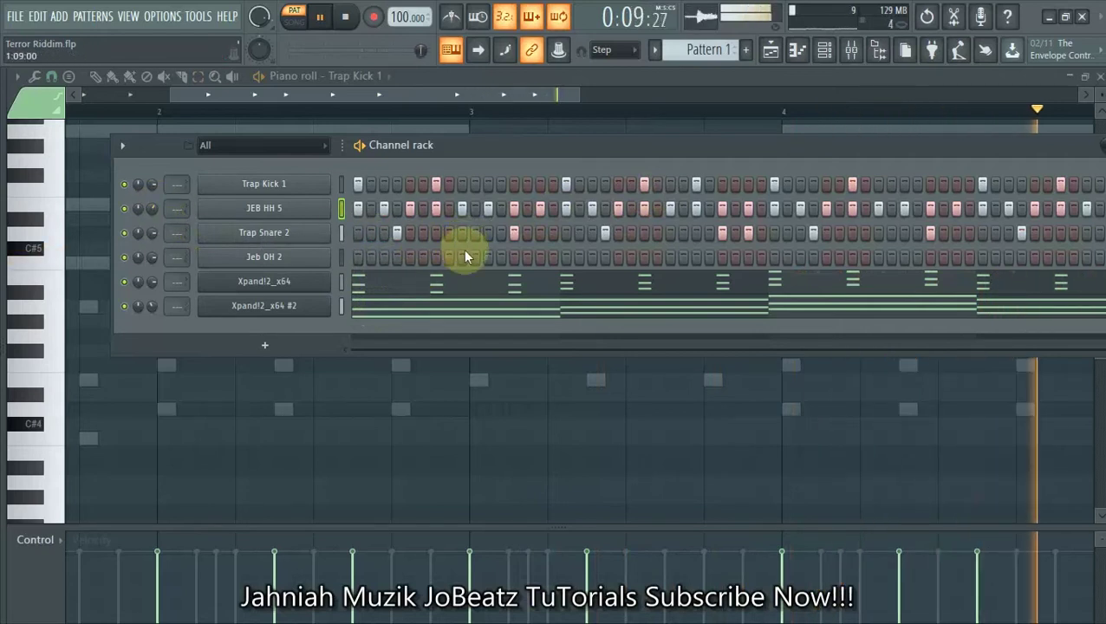
{"action": "key", "text": "space"}
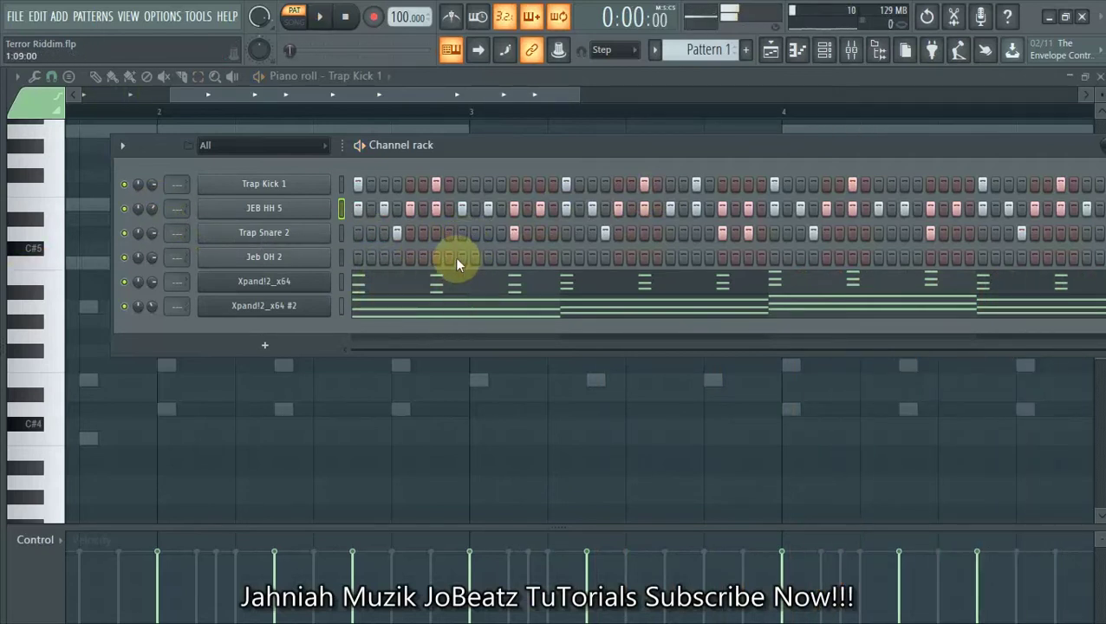
Place Jeb OH 2 hits on step 11 of bars 1 and 3 while the pattern plays
{"action": "left_click", "coordinate": [436, 257]}
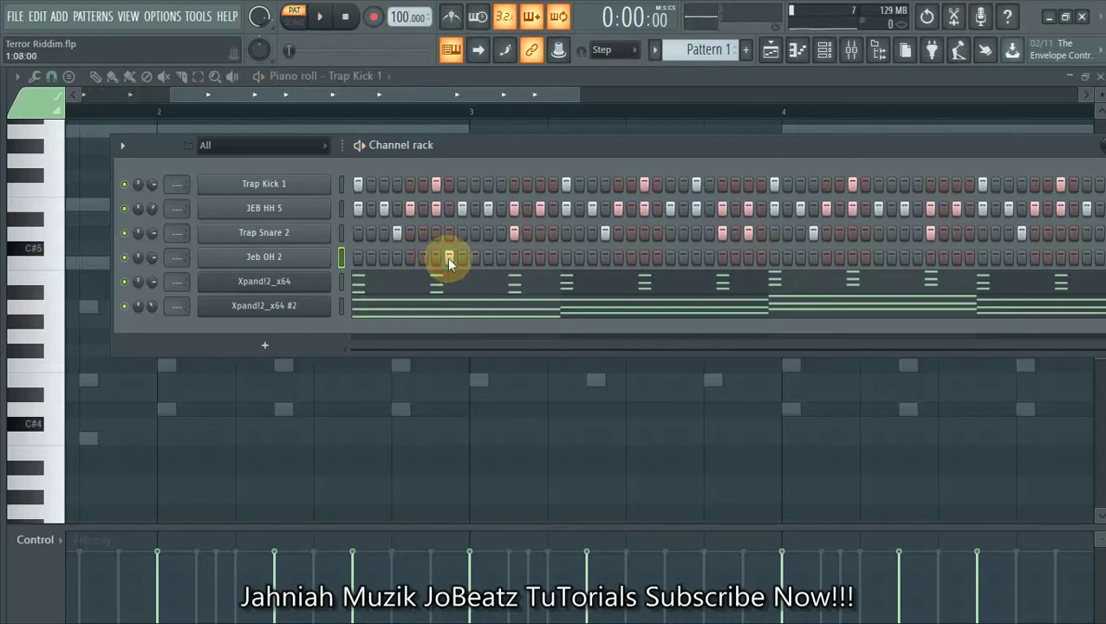
{"action": "key", "text": "space"}
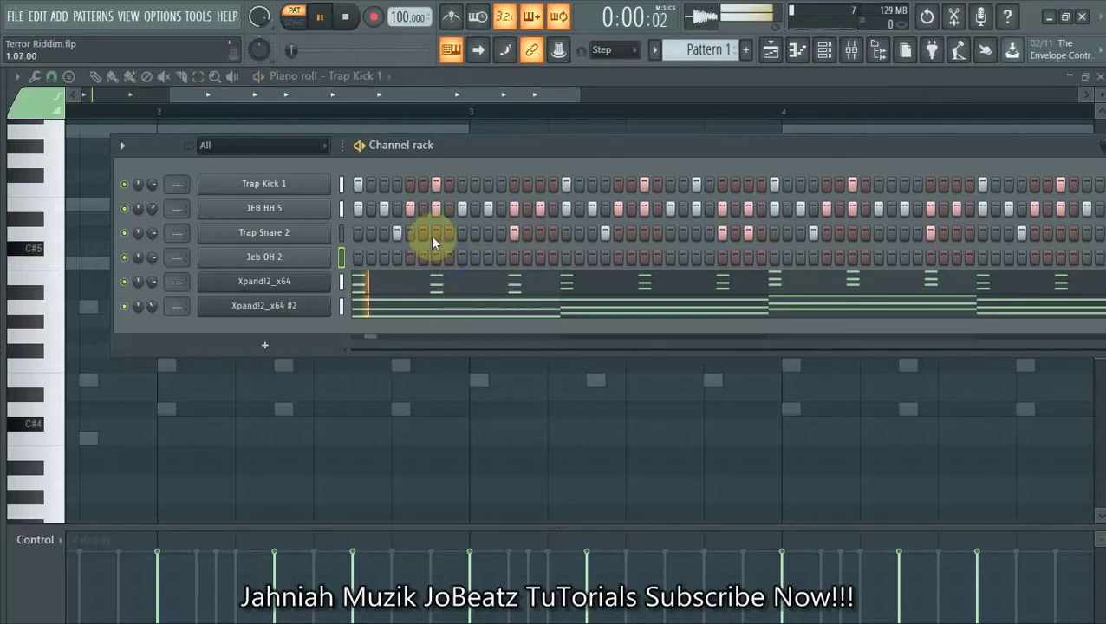
{"action": "left_click", "coordinate": [486, 259]}
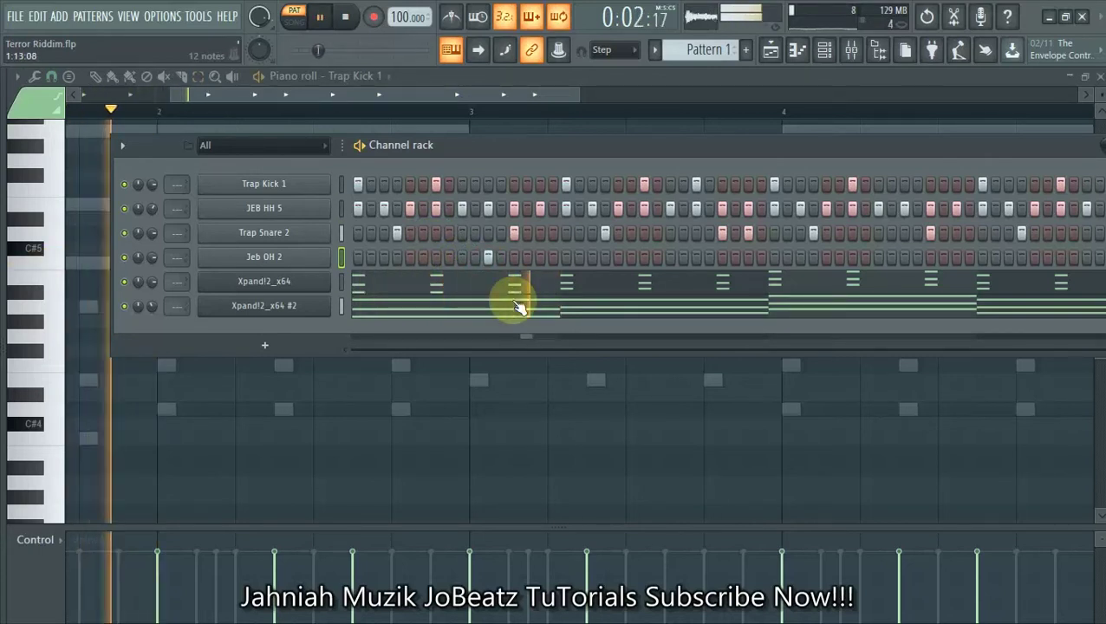
{"action": "left_click_drag", "start_coordinate": [675, 143], "coordinate": [596, 144]}
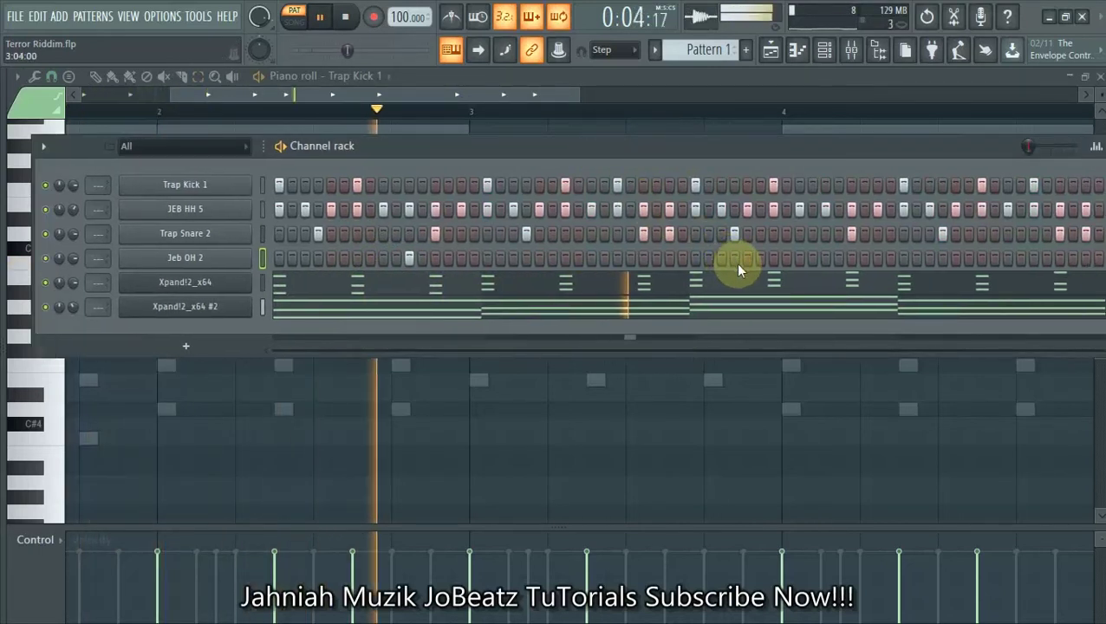
{"action": "left_click", "coordinate": [825, 259]}
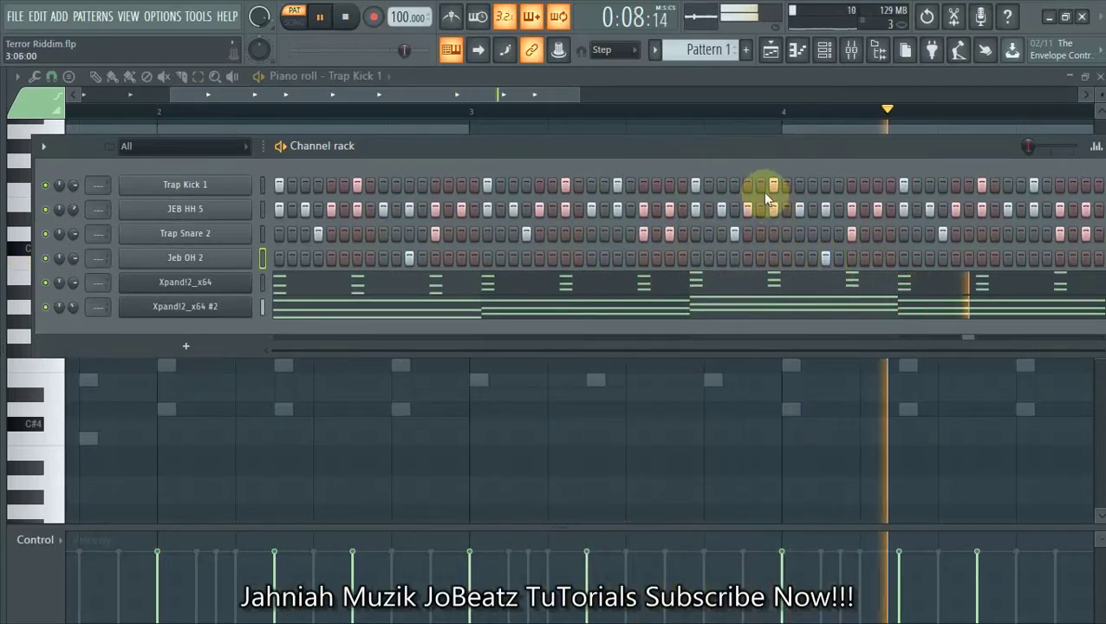
Lower the Jeb OH 2 channel's volume against the other drums during playback, and stop the pattern
{"action": "left_click_drag", "start_coordinate": [736, 152], "coordinate": [822, 129]}
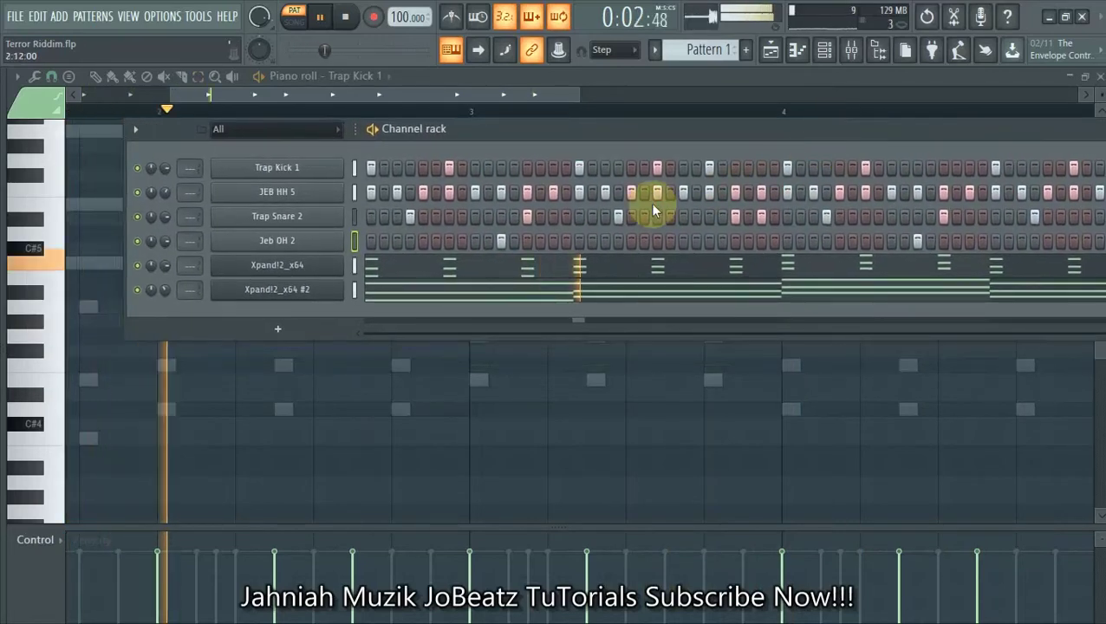
{"action": "left_click_drag", "start_coordinate": [163, 245], "coordinate": [164, 299]}
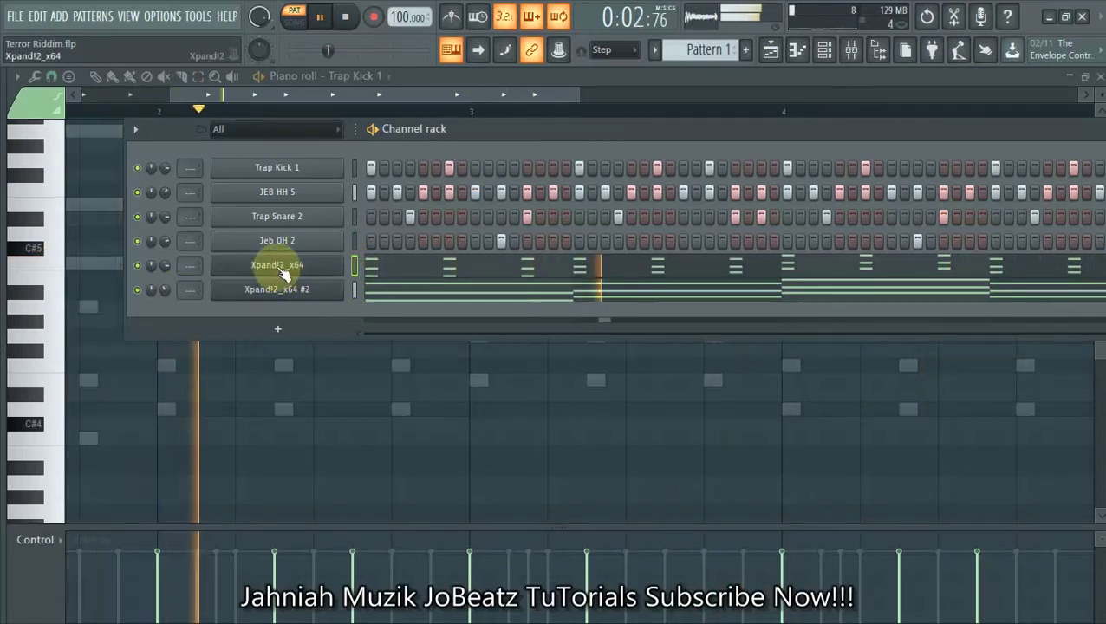
{"action": "key", "text": "space"}
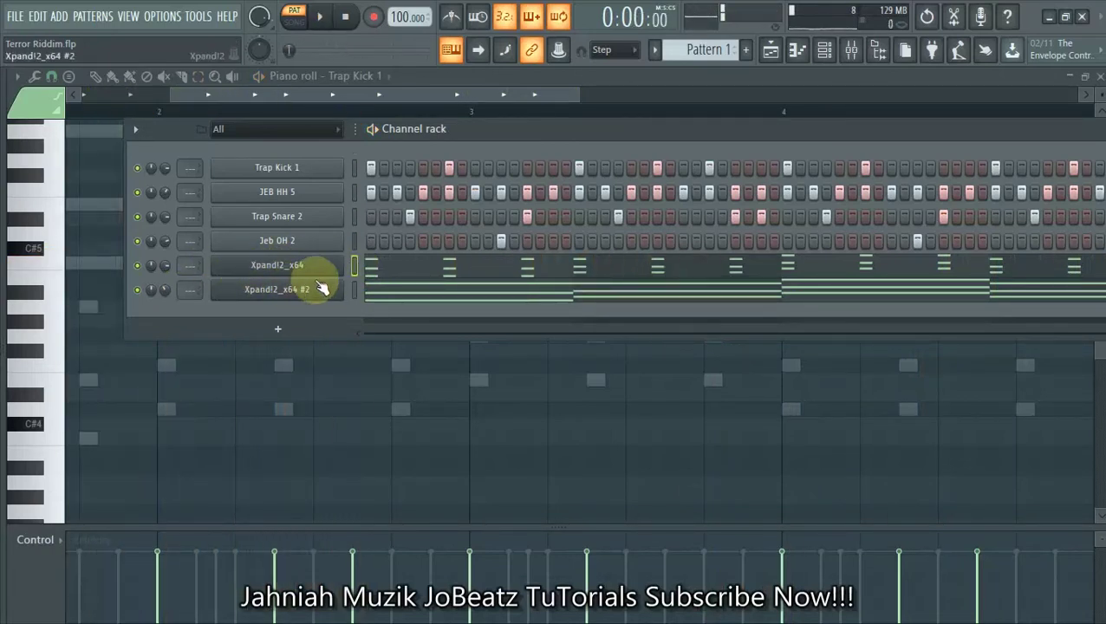
Add a reFX Nexus channel, select its Arpeggios category, and close the plugin window
{"action": "left_click", "coordinate": [287, 328]}
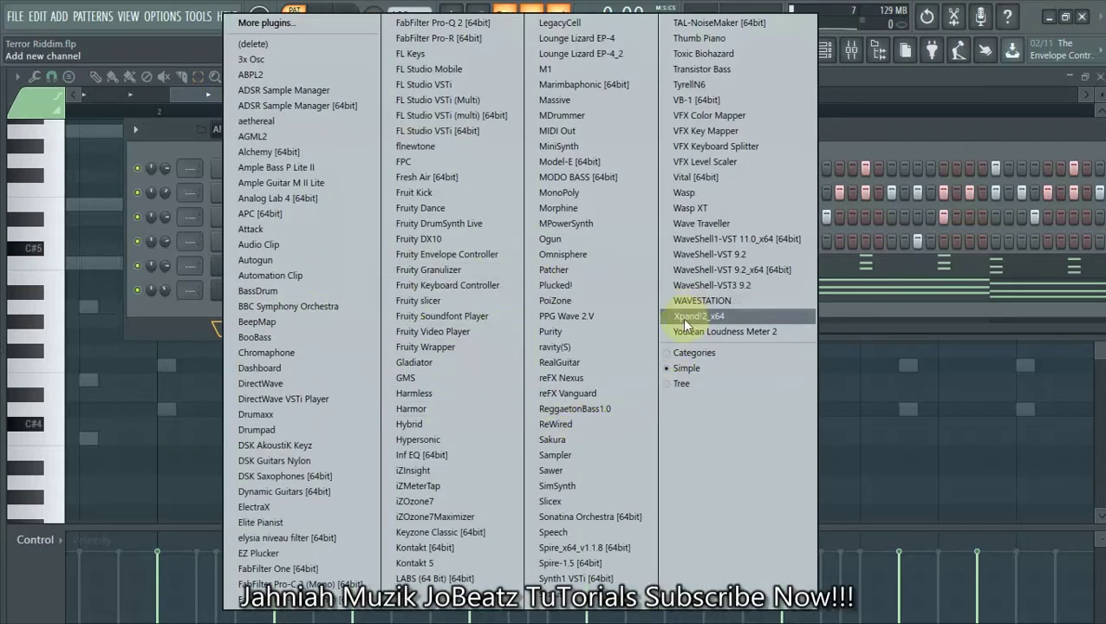
{"action": "left_click", "coordinate": [561, 380]}
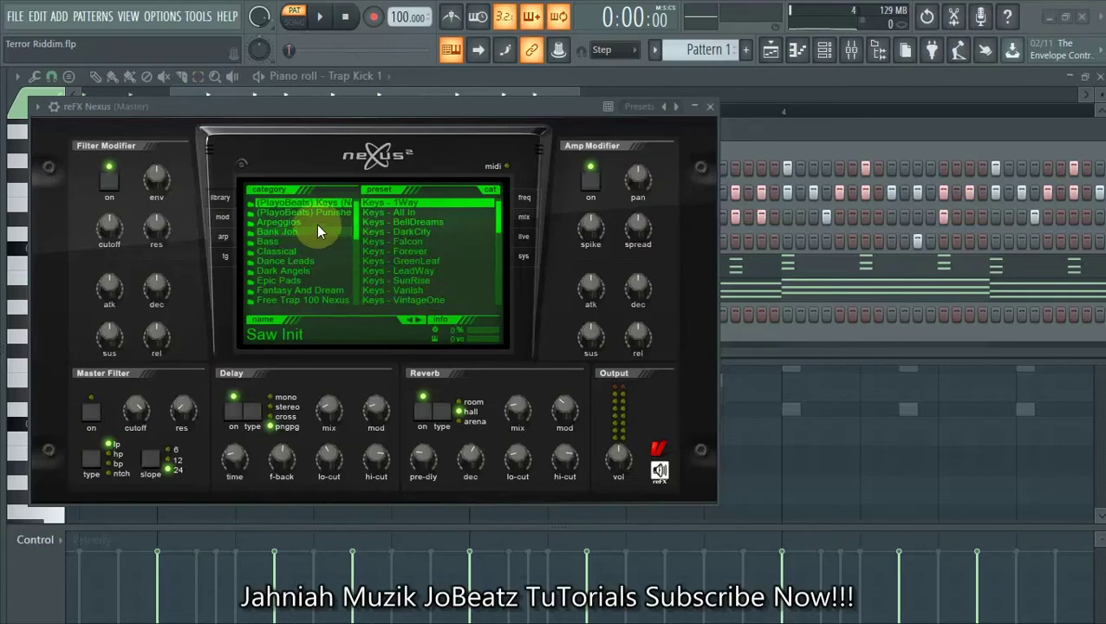
{"action": "left_click", "coordinate": [294, 222]}
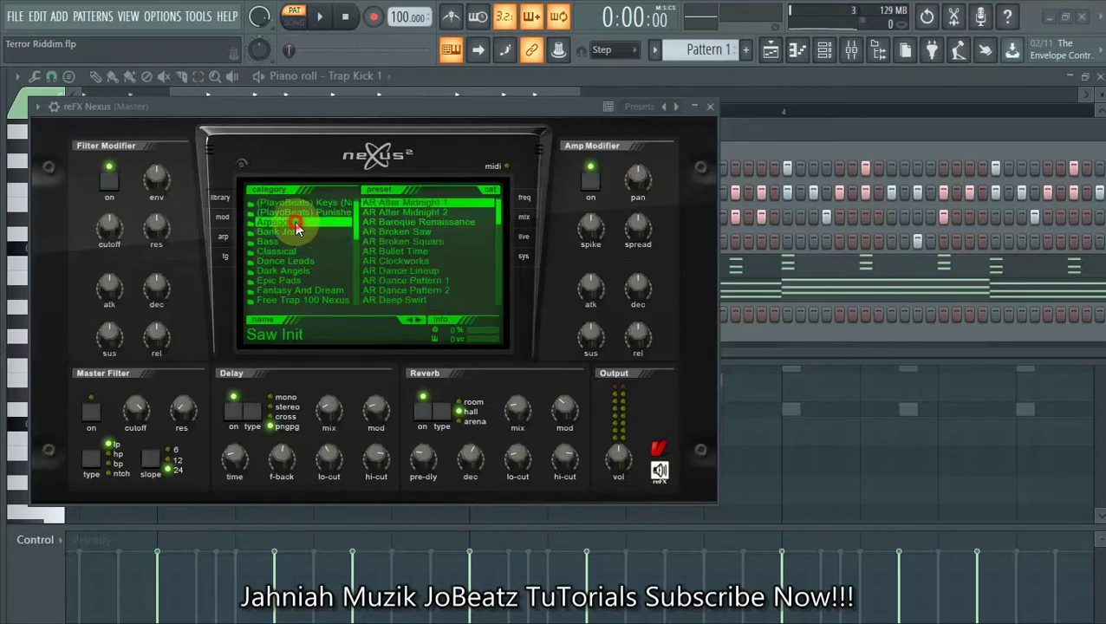
{"action": "left_click", "coordinate": [710, 105]}
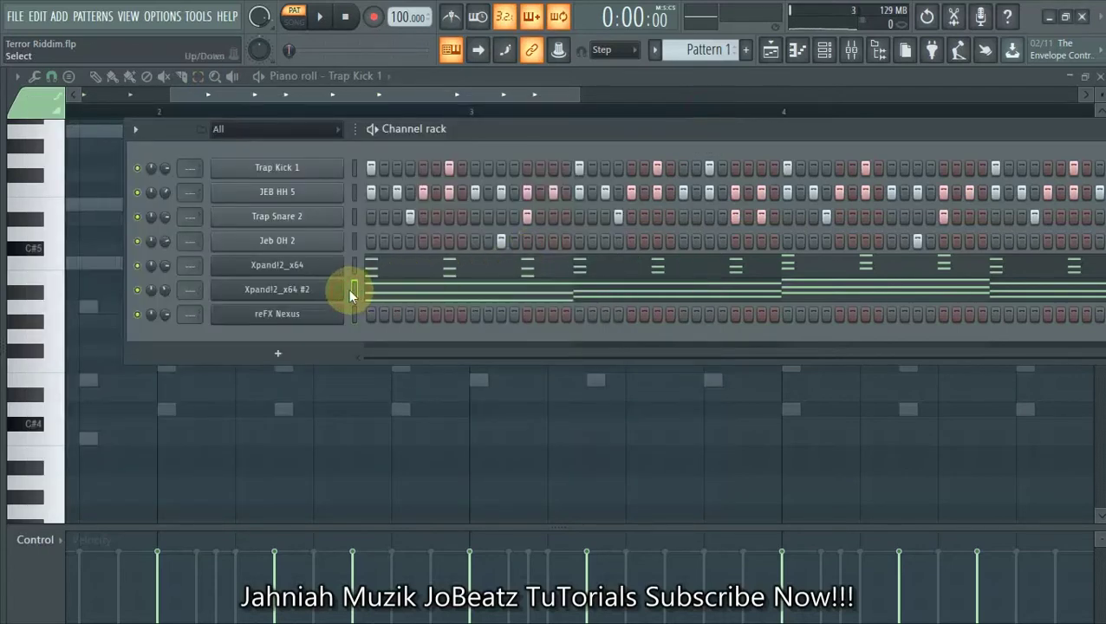
Copy the Xpand!2_x64 #2 chord notes into the reFX Nexus channel and solo that channel
{"action": "left_click", "coordinate": [355, 315]}
{"action": "key", "text": "ctrl+v"}
{"action": "right_click", "coordinate": [144, 319]}
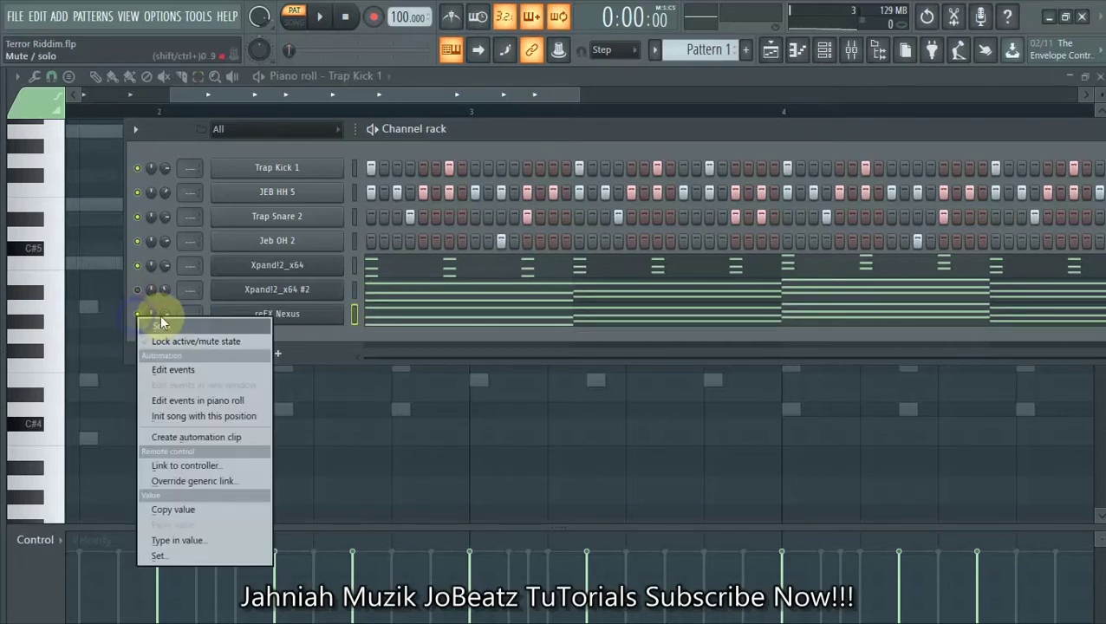
{"action": "left_click", "coordinate": [165, 322]}
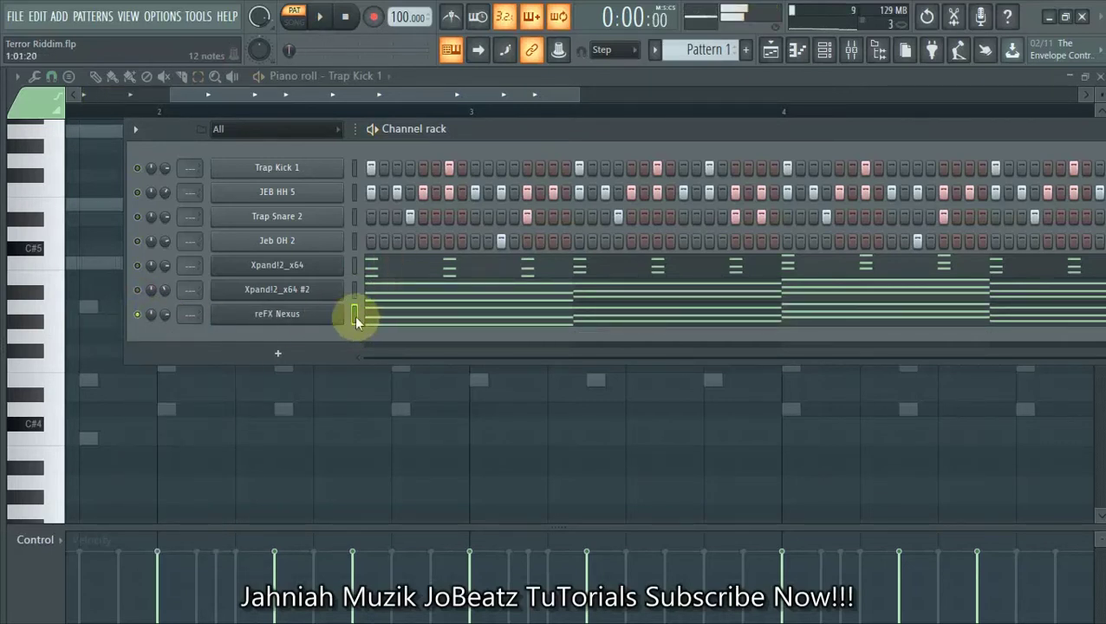
{"action": "left_click", "coordinate": [402, 321]}
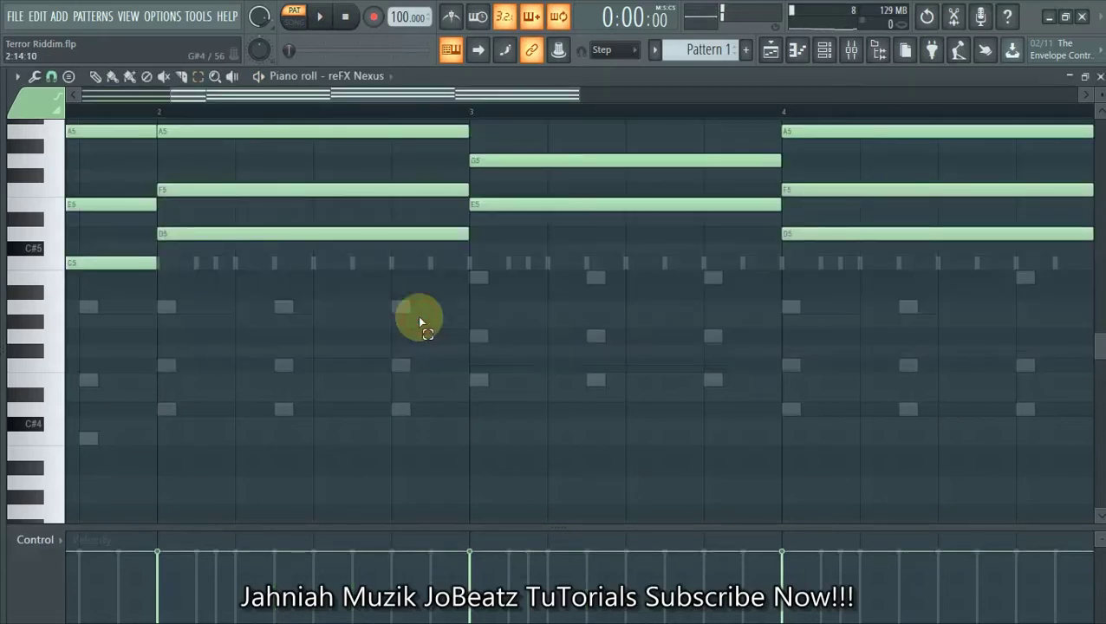
{"action": "left_click", "coordinate": [823, 49]}
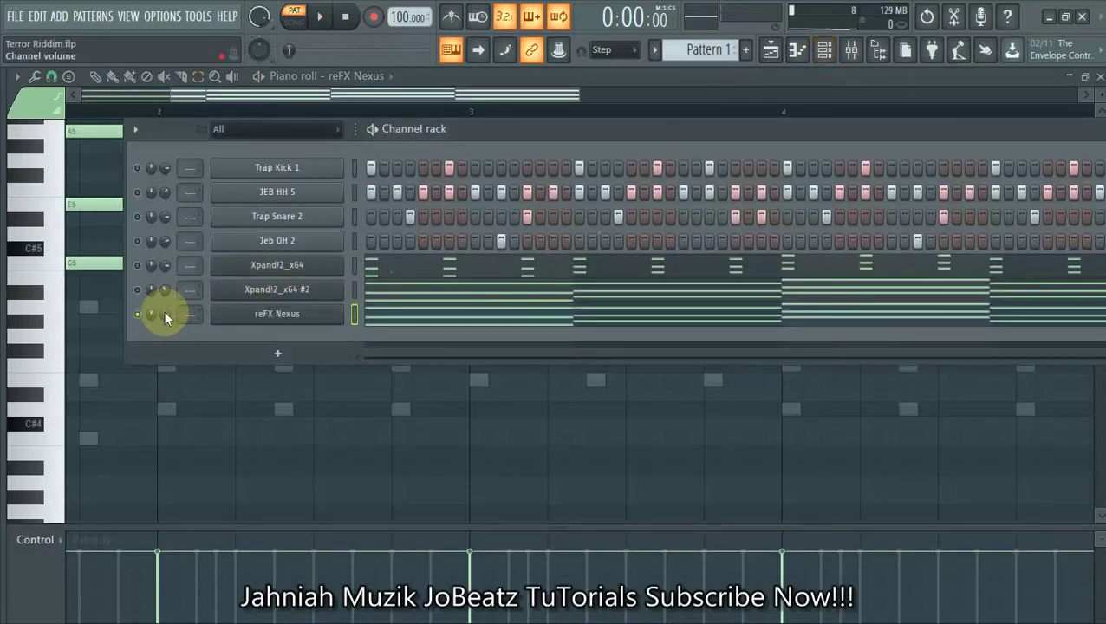
Audition the AR Broken Square preset in reFX Nexus against the chords, and load AR Bullet Time instead
{"action": "left_click", "coordinate": [293, 315]}
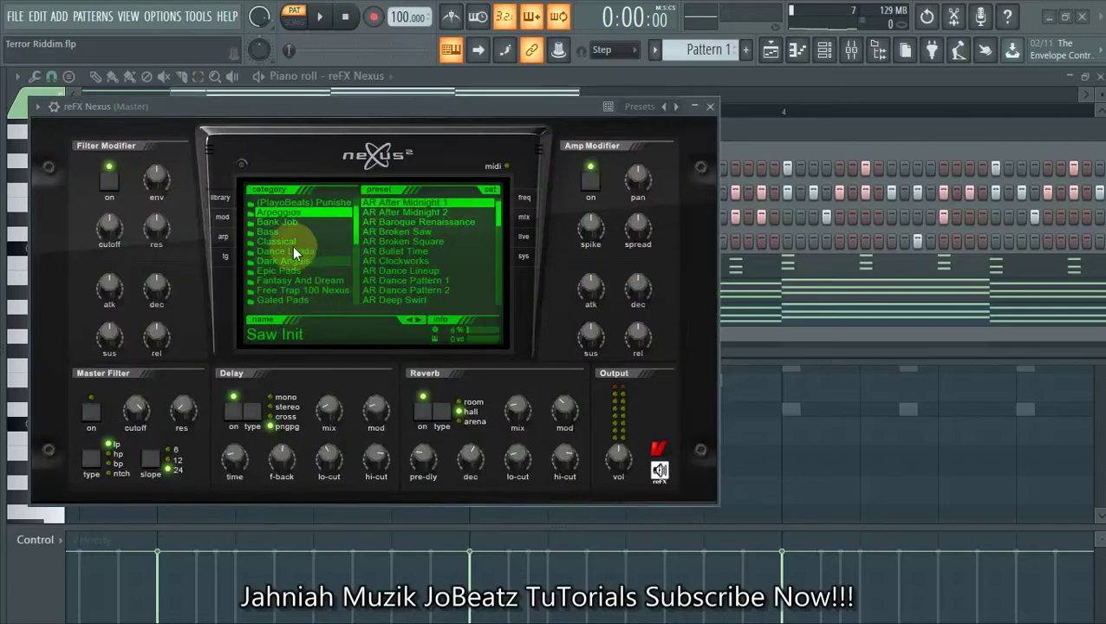
{"action": "left_click", "coordinate": [393, 243]}
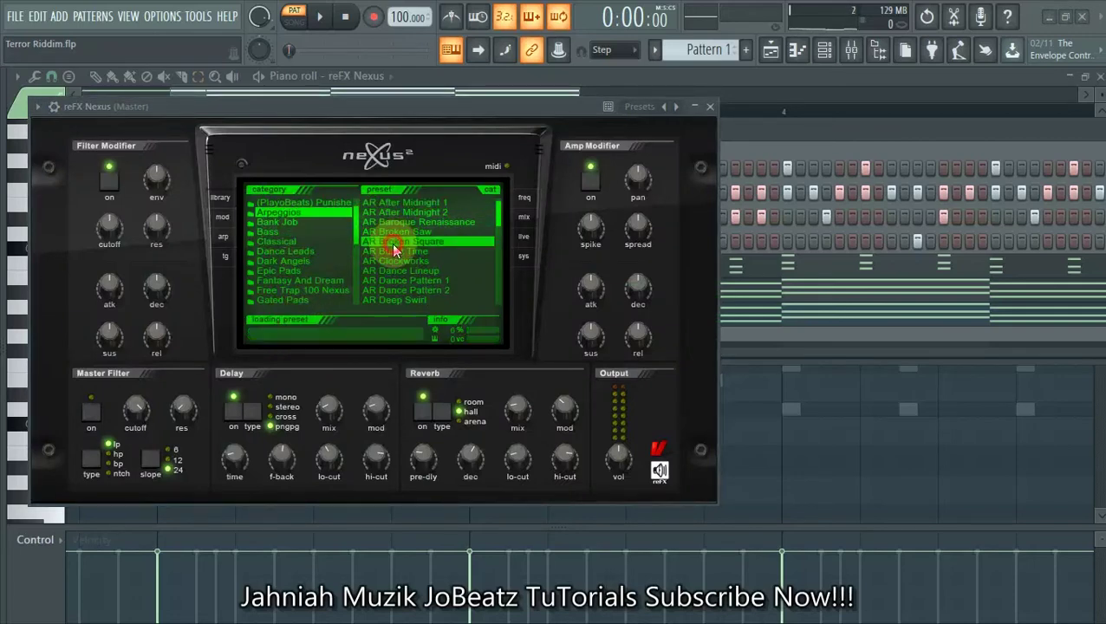
{"action": "left_click_drag", "start_coordinate": [416, 121], "coordinate": [599, 154]}
{"action": "key", "text": "space"}
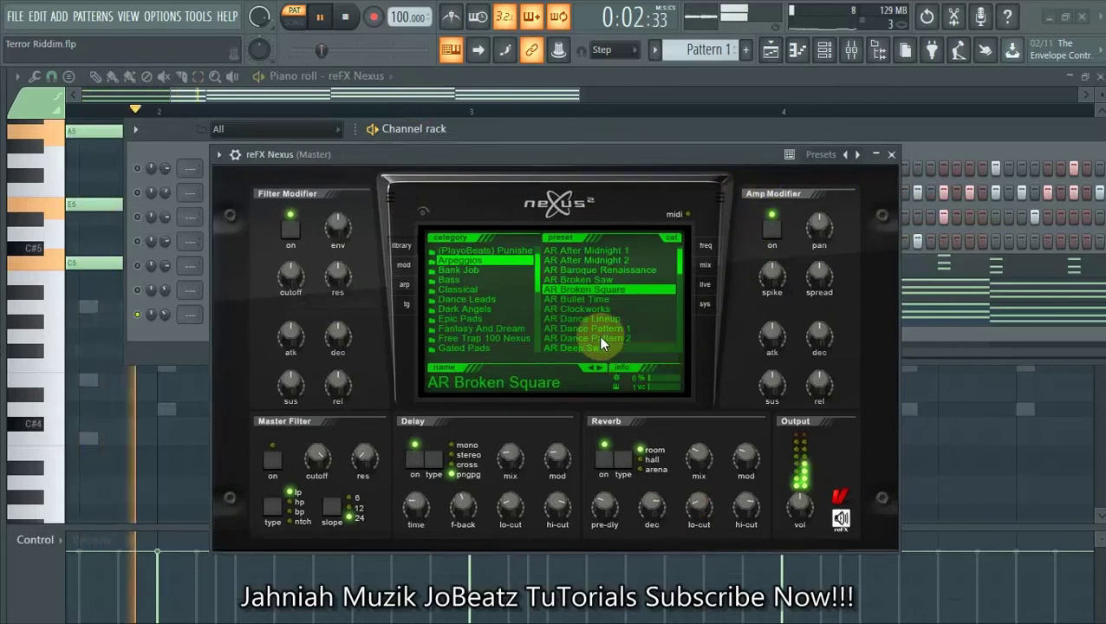
{"action": "left_click", "coordinate": [582, 299]}
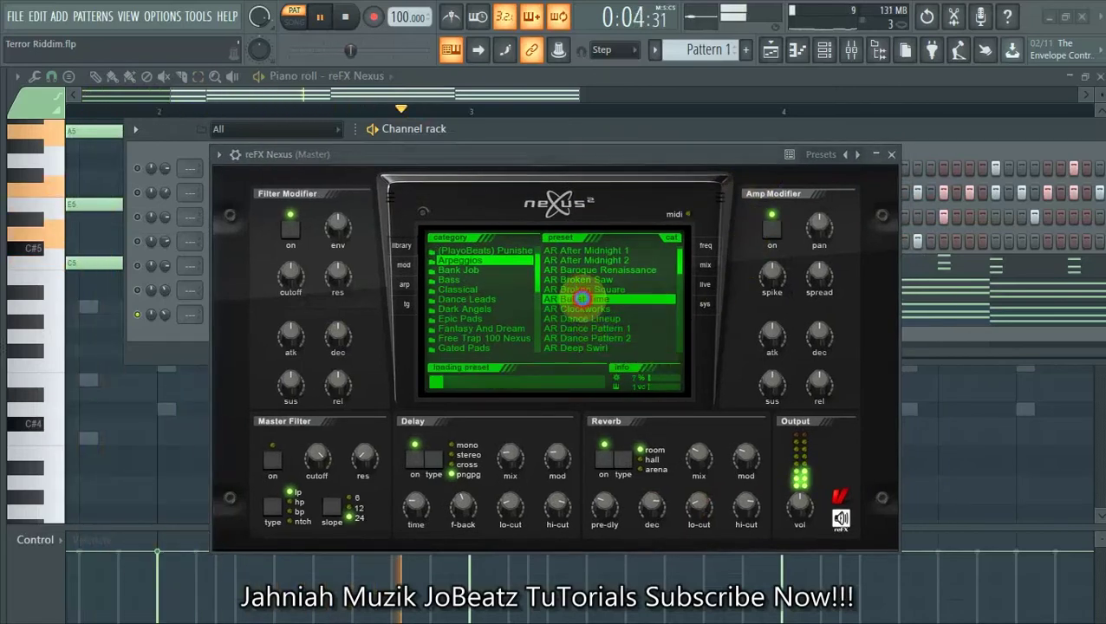
{"action": "left_click", "coordinate": [892, 155]}
Unmute both Xpand!2 channels so they play together with reFX Nexus
{"action": "left_click", "coordinate": [469, 319]}
{"action": "left_click", "coordinate": [469, 319]}
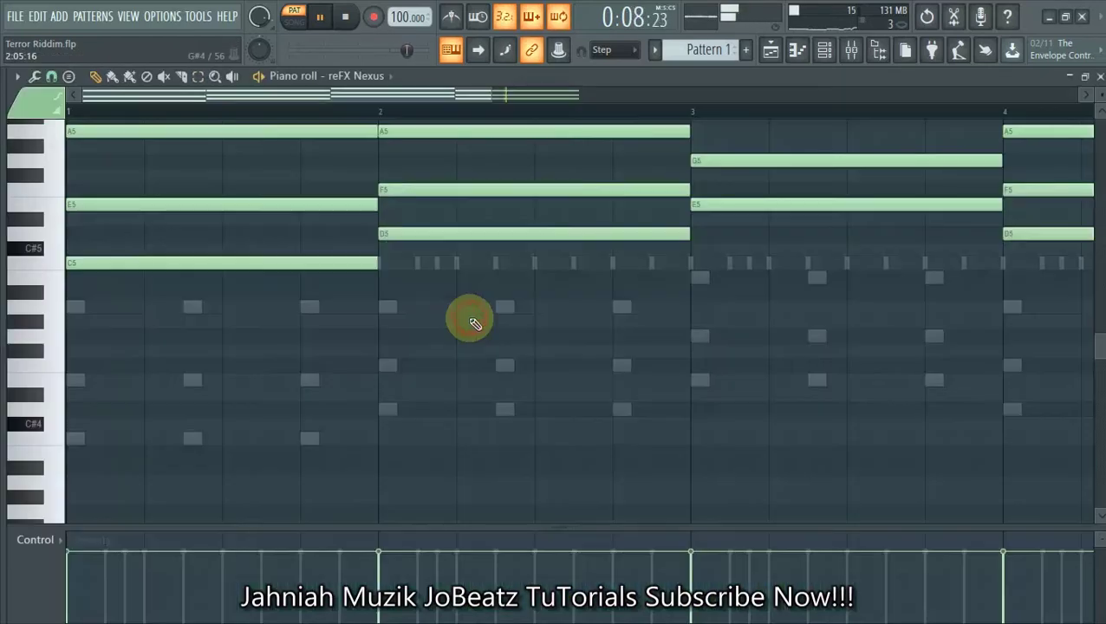
{"action": "left_click", "coordinate": [798, 50]}
{"action": "key", "text": "space"}
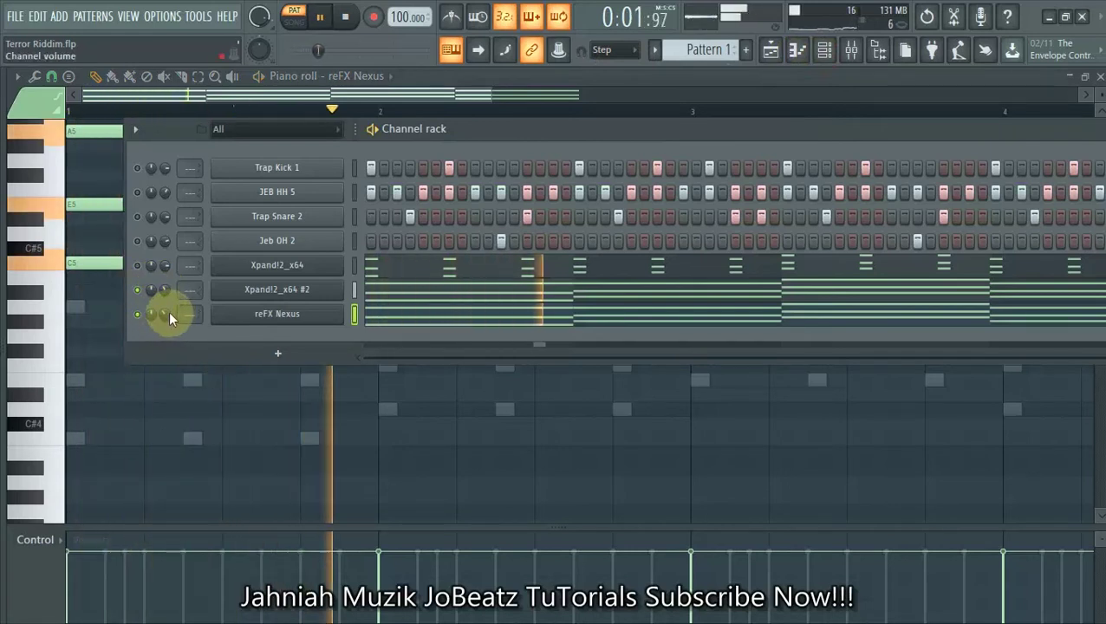
{"action": "left_click", "coordinate": [139, 268]}
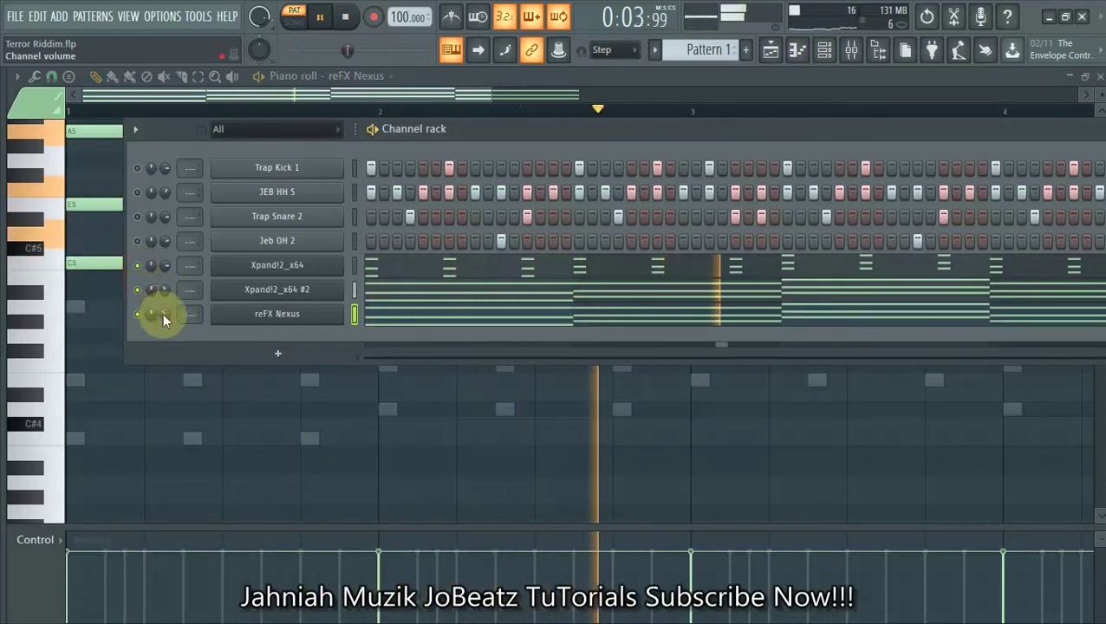
Transpose the reFX Nexus chord notes up one octave in the piano roll, and return to the channel rack
{"action": "left_click", "coordinate": [456, 317]}
{"action": "left_click", "coordinate": [455, 317]}
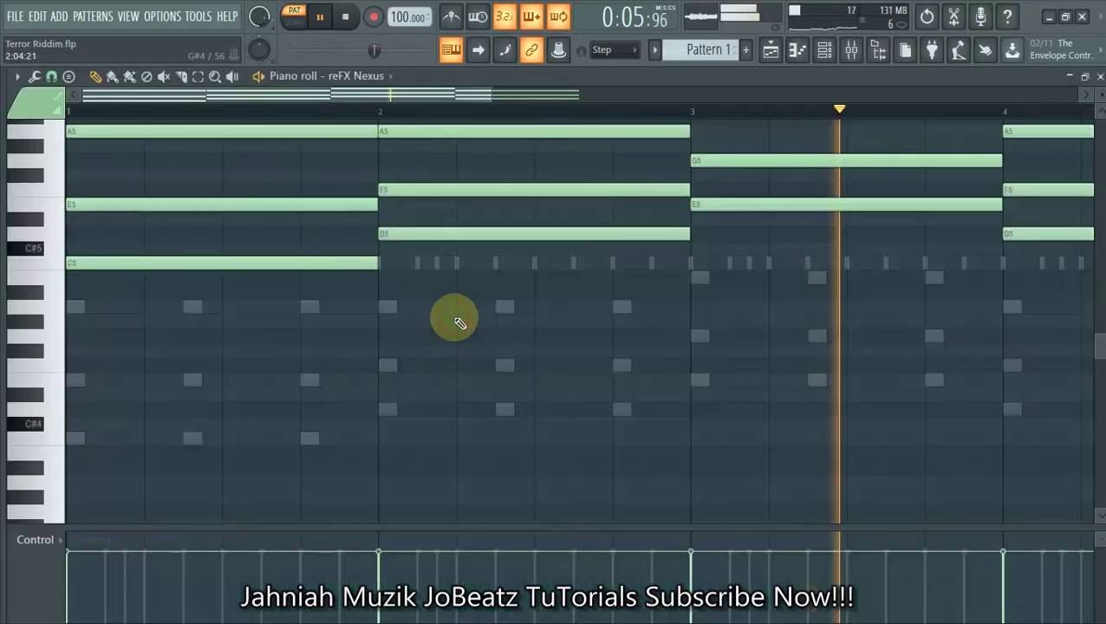
{"action": "key", "text": "alt+m"}
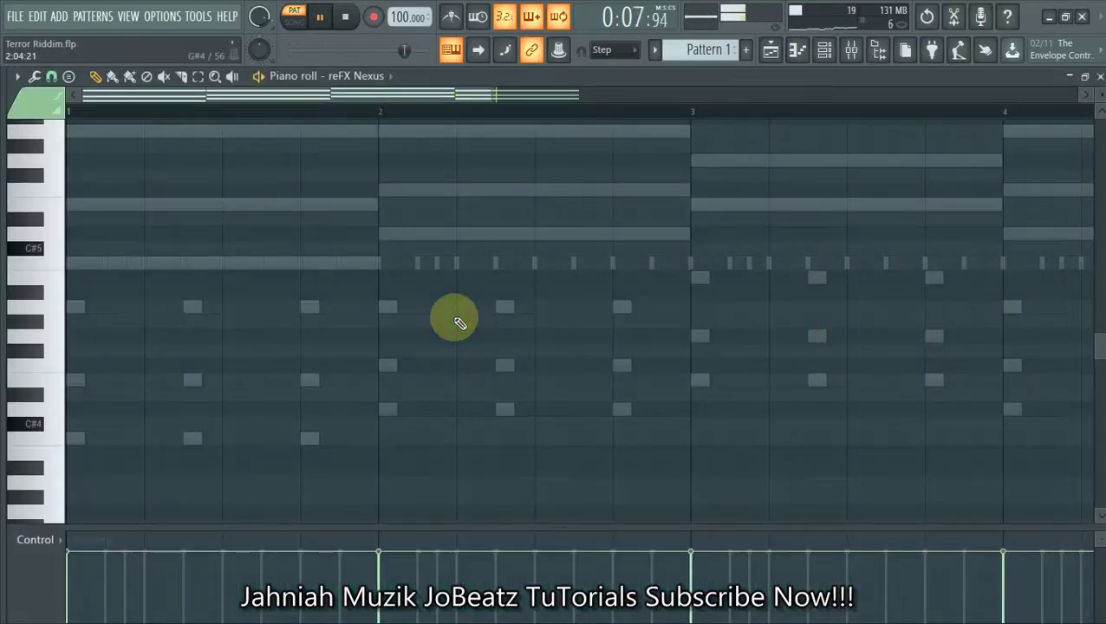
{"action": "left_click", "coordinate": [821, 52]}
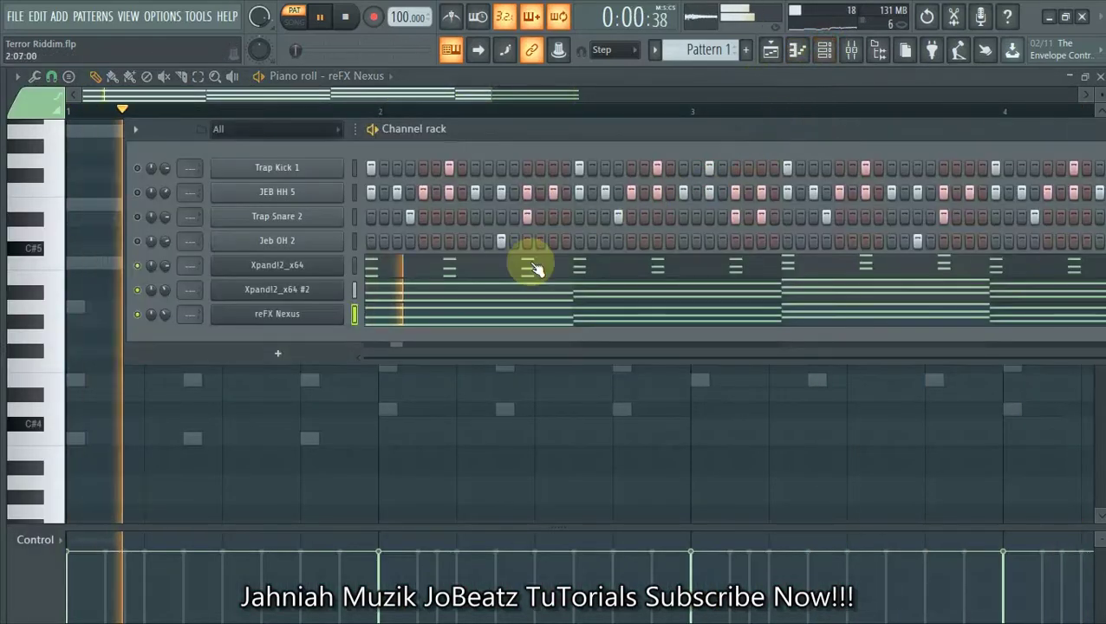
Lower the reFX Nexus channel volume to about 36% and set the plugin's reverb mix to about 25
{"action": "left_click_drag", "start_coordinate": [166, 314], "coordinate": [166, 342]}
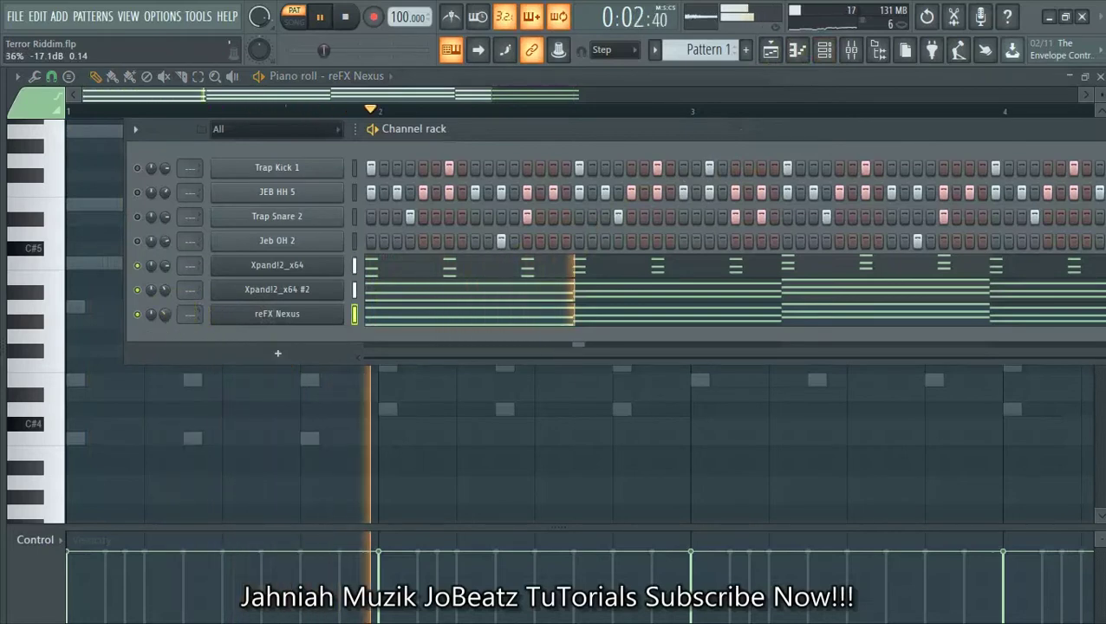
{"action": "left_click", "coordinate": [299, 319]}
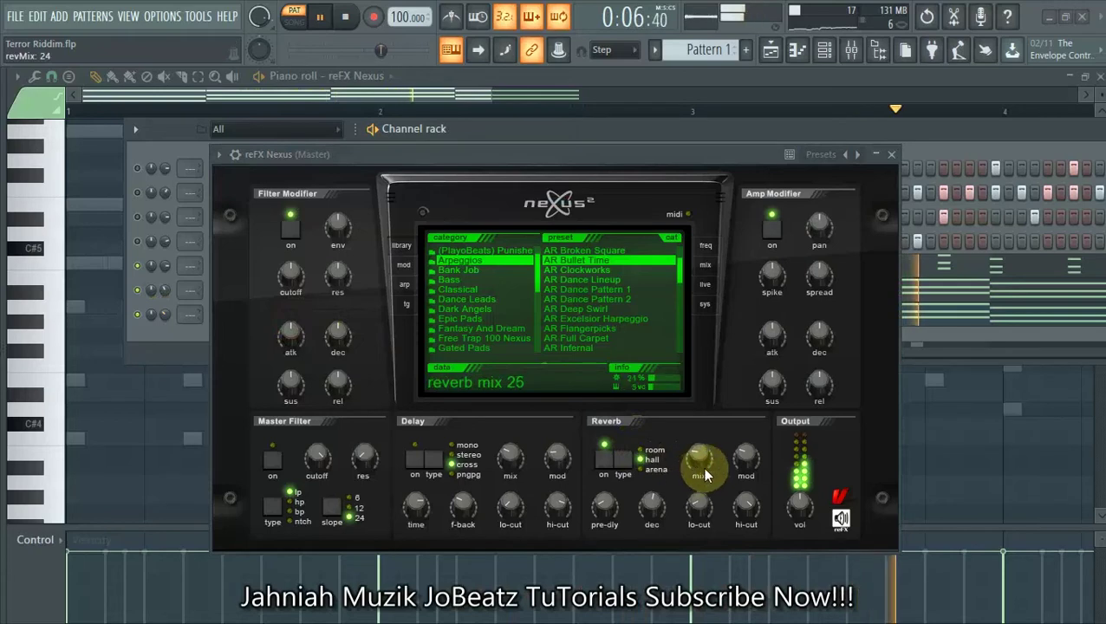
{"action": "left_click", "coordinate": [891, 154]}
Play the pattern with all channels active, lower the reFX Nexus amp sustain to about -45, and raise its amp release
{"action": "key", "text": "space"}
{"action": "key", "text": "space"}
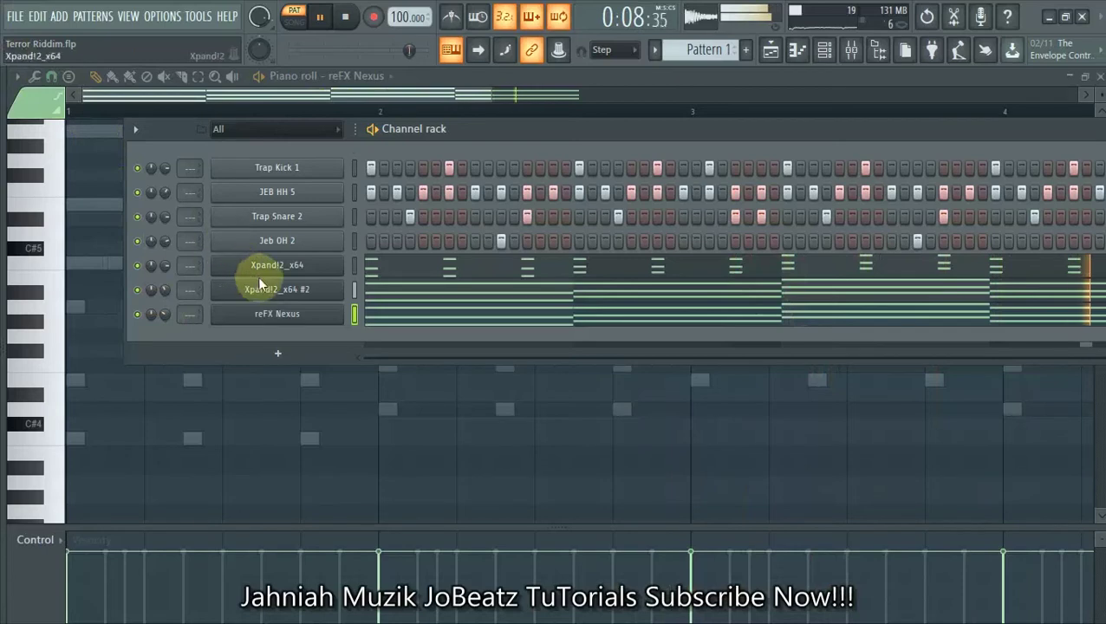
{"action": "left_click", "coordinate": [279, 314]}
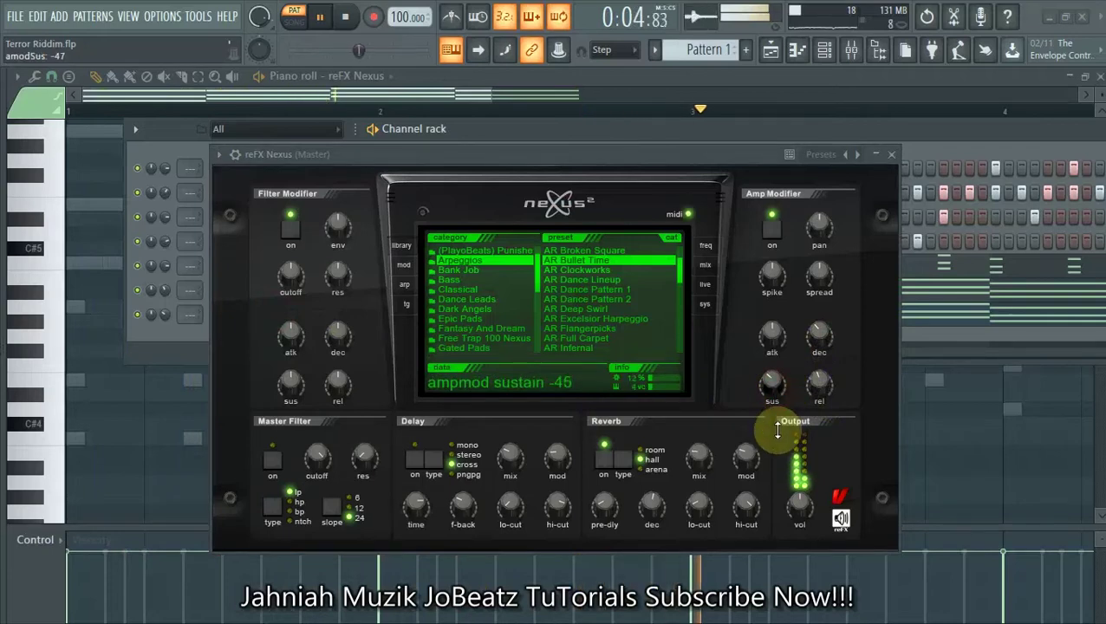
{"action": "left_click_drag", "start_coordinate": [818, 386], "coordinate": [818, 371]}
{"action": "left_click", "coordinate": [885, 154]}
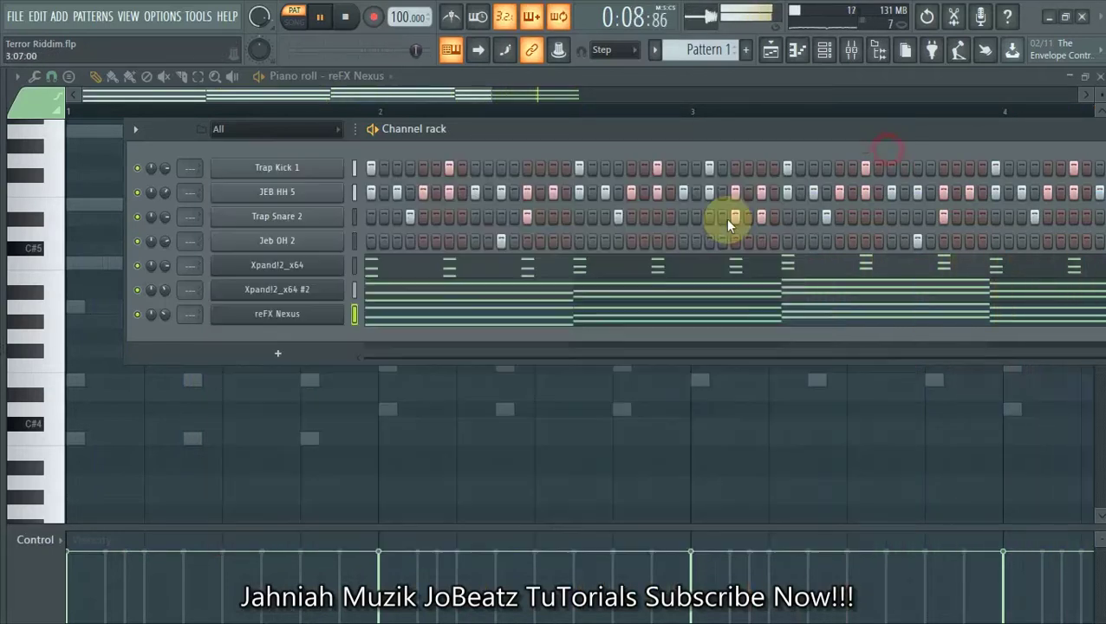
Preview the 808 (15) sample from the recent files and add it as a new channel below Trap Kick 1
{"action": "mouse_move", "coordinate": [3, 452]}
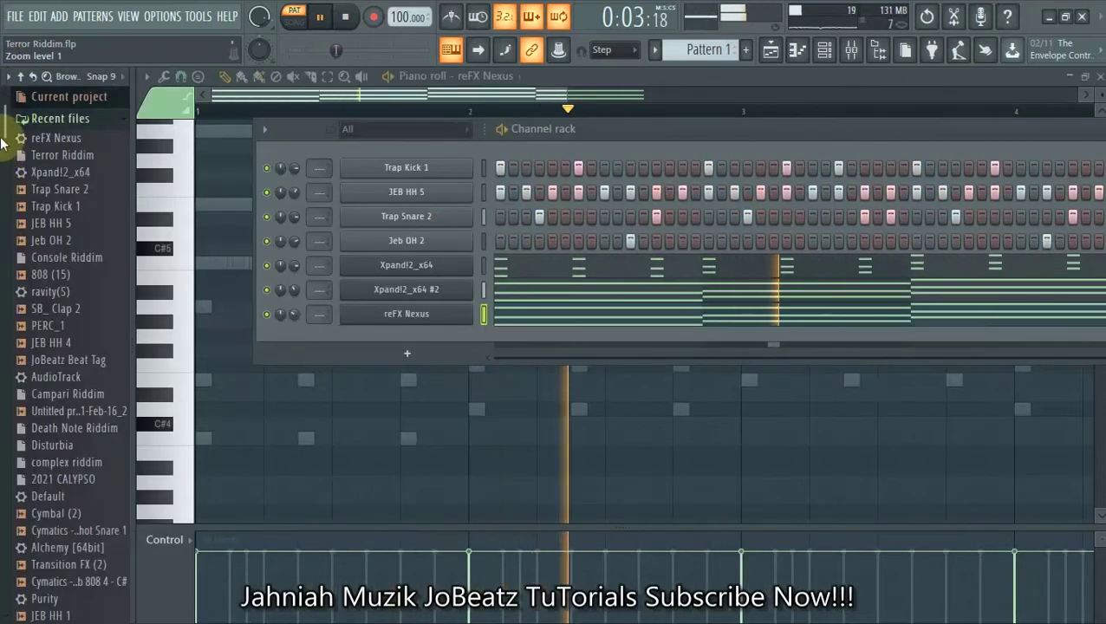
{"action": "left_click", "coordinate": [37, 272]}
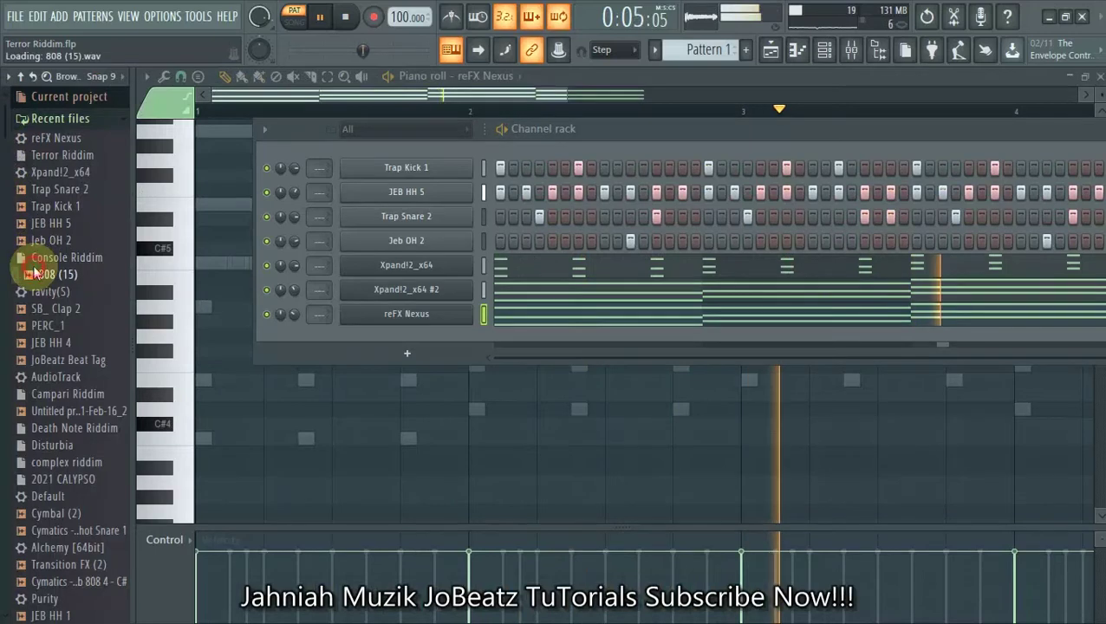
{"action": "left_click", "coordinate": [48, 275]}
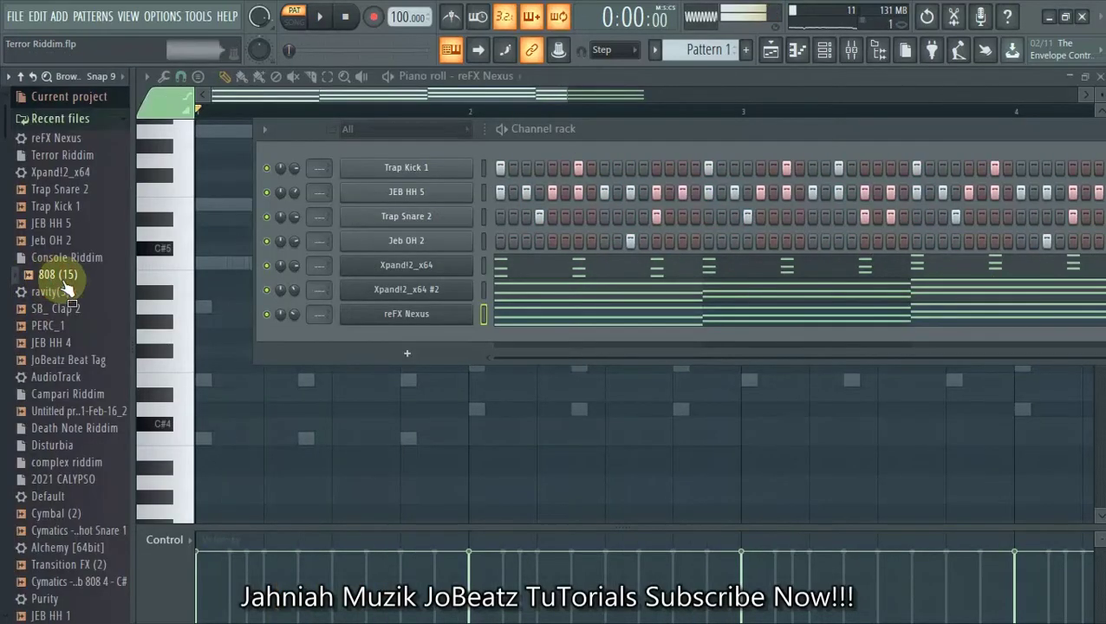
{"action": "left_click_drag", "start_coordinate": [65, 289], "coordinate": [517, 212]}
{"action": "left_click_drag", "start_coordinate": [138, 180], "coordinate": [137, 180]}
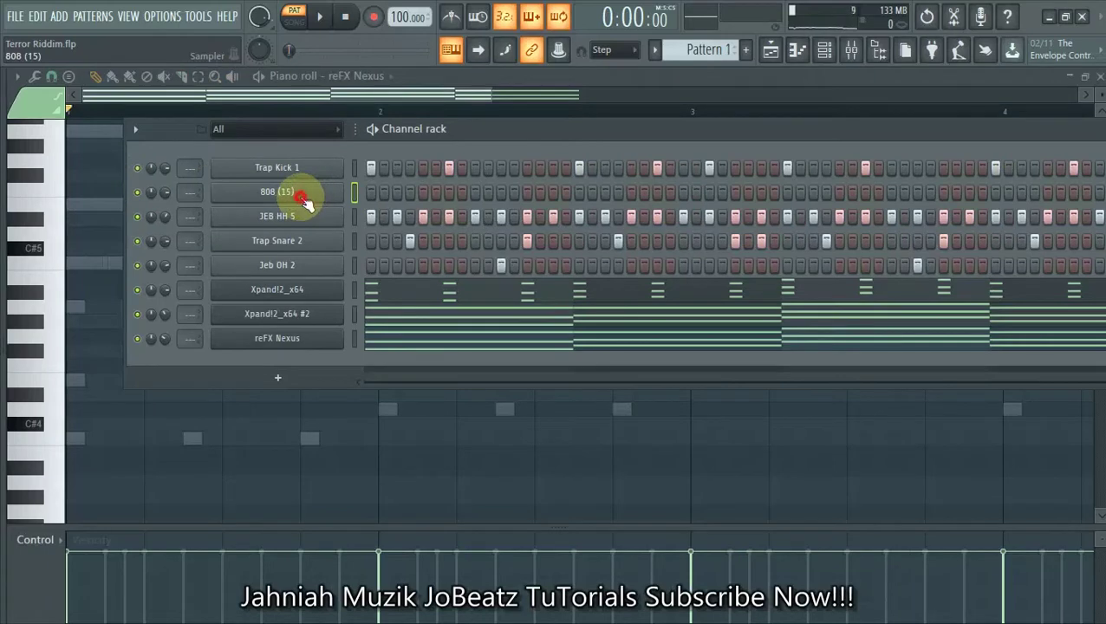
Enable the volume envelope on the 808 (15) channel and minimise its attack, decay, sustain and release
{"action": "left_click", "coordinate": [300, 194]}
{"action": "left_click", "coordinate": [106, 158]}
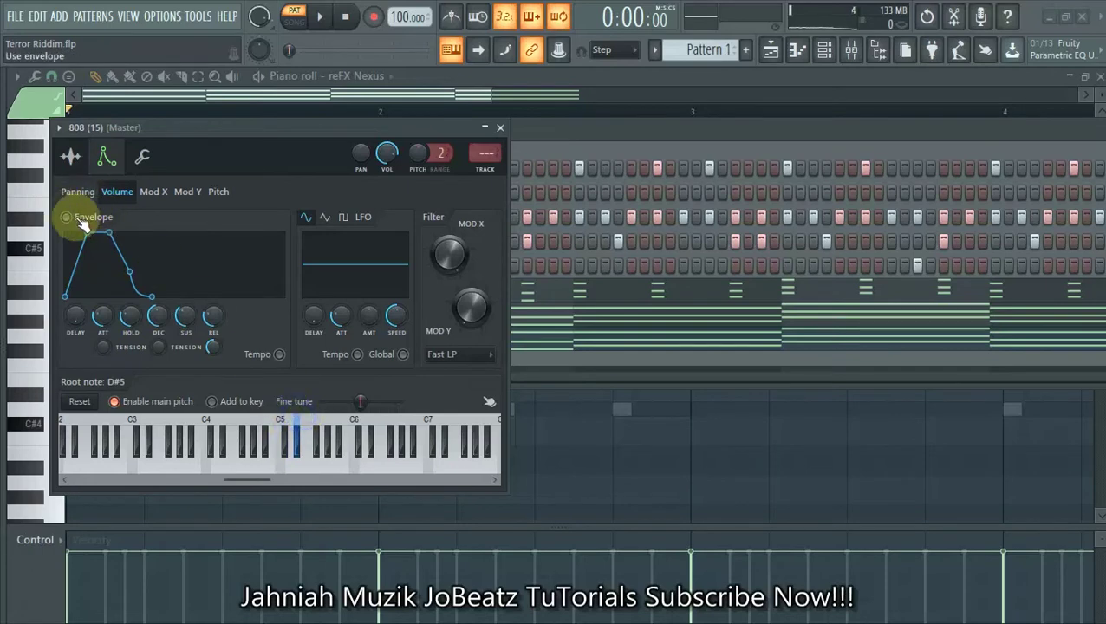
{"action": "left_click_drag", "start_coordinate": [217, 318], "coordinate": [187, 347]}
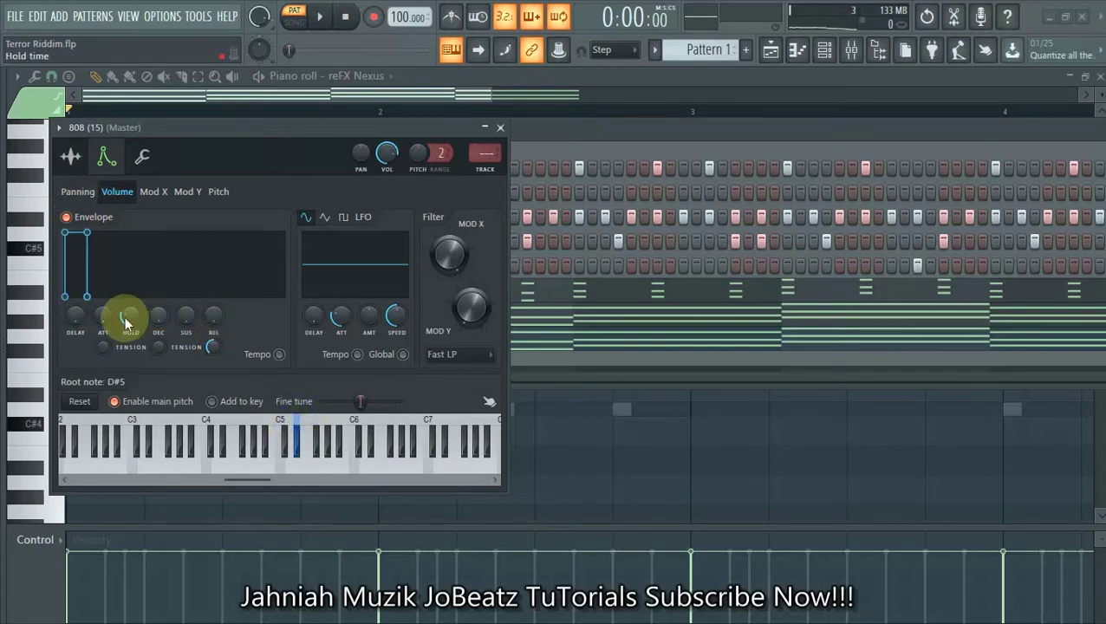
{"action": "left_click", "coordinate": [502, 127]}
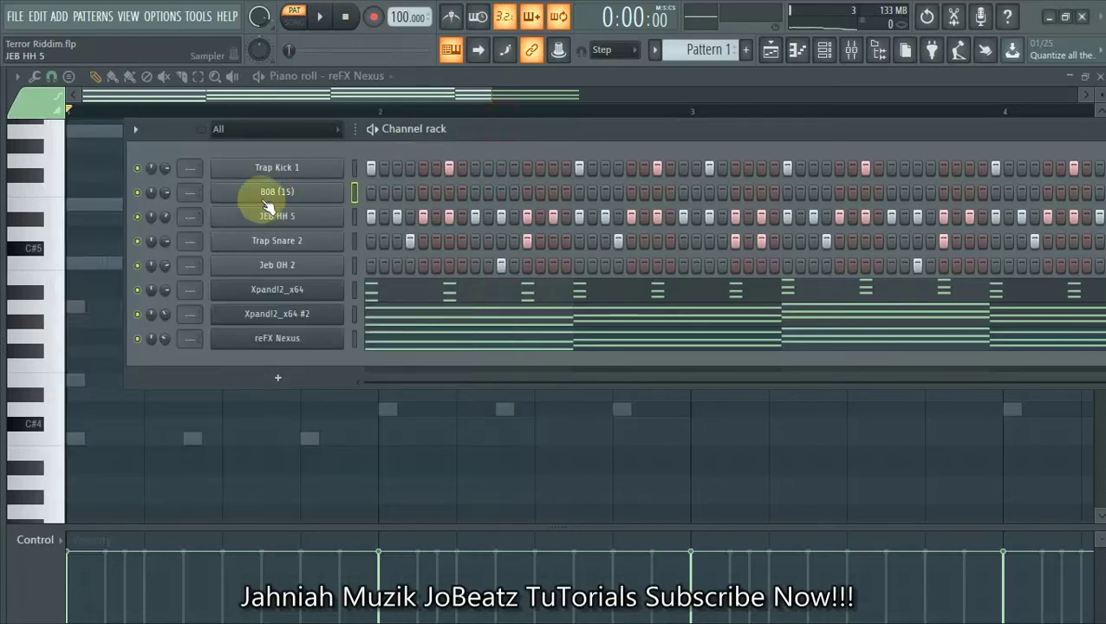
Turn on Cut itself for the 808 (15) channel and open its piano roll for editing
{"action": "right_click", "coordinate": [276, 191]}
{"action": "left_click", "coordinate": [373, 194]}
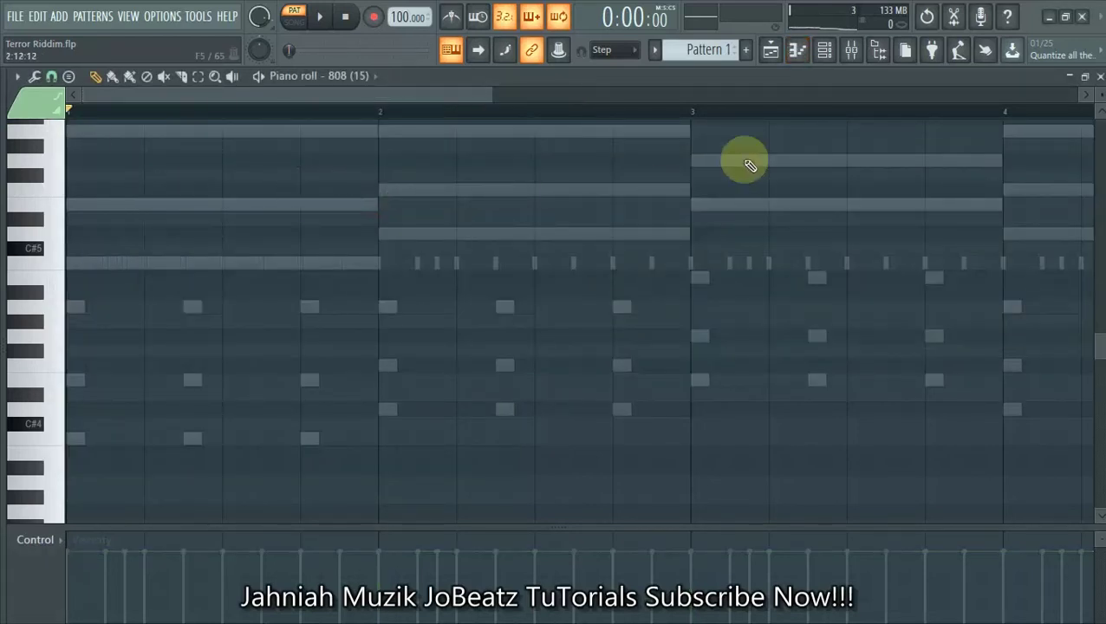
{"action": "left_click", "coordinate": [823, 54]}
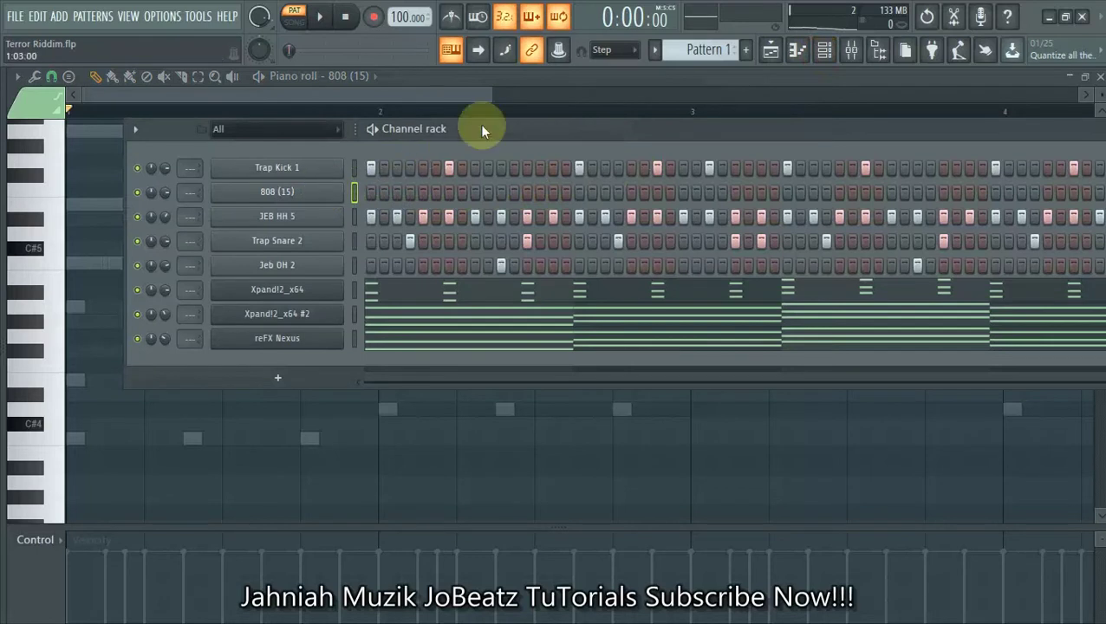
{"action": "right_click", "coordinate": [260, 192]}
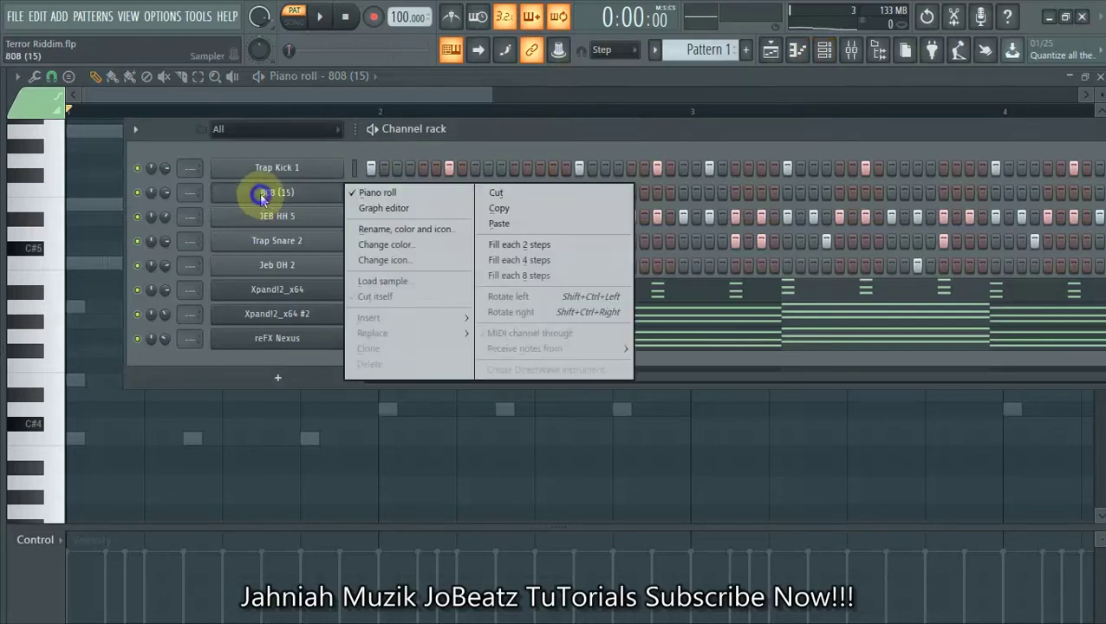
{"action": "left_click", "coordinate": [425, 297]}
{"action": "left_click", "coordinate": [600, 80]}
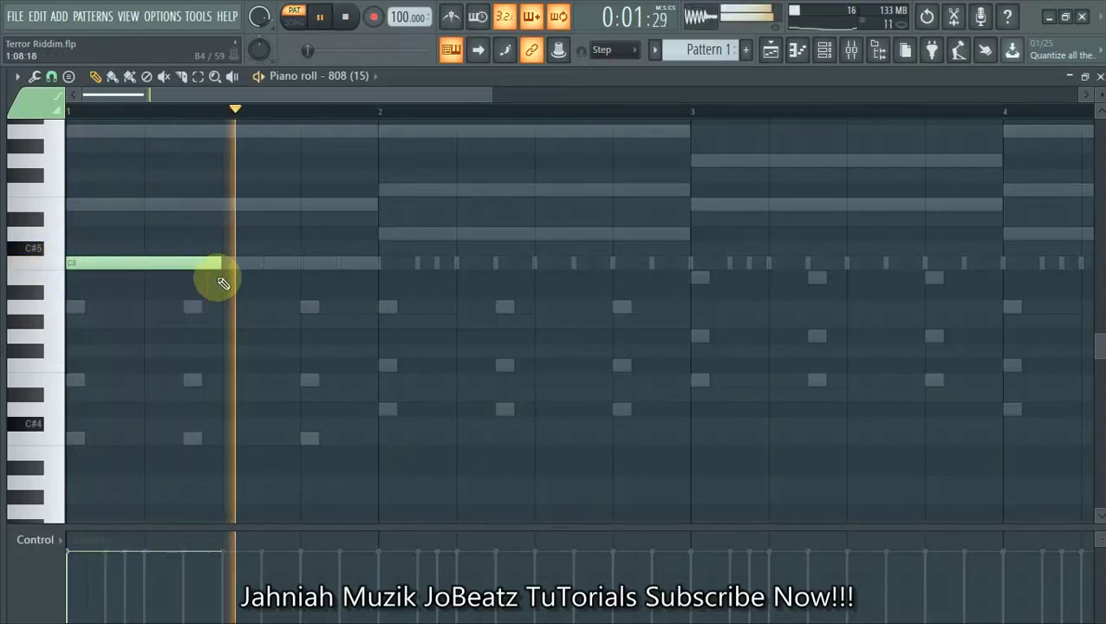
Place half-bar 808 notes C5, D5, E5 and D5 at the starts of bars 1 to 4, checking them in playback
{"action": "key", "text": "space"}
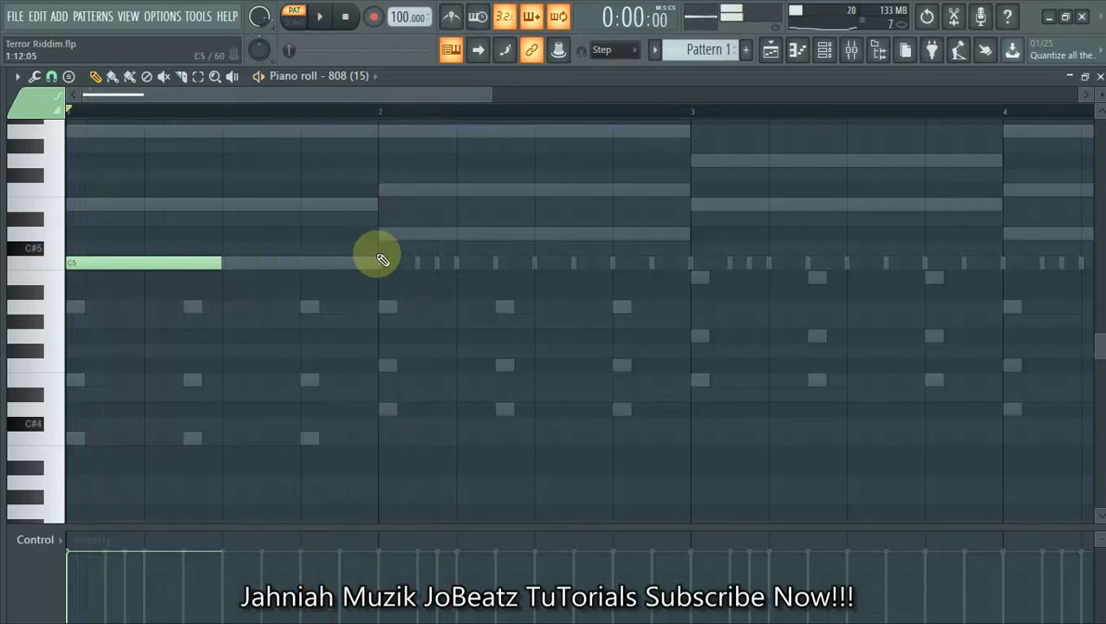
{"action": "left_click", "coordinate": [386, 234]}
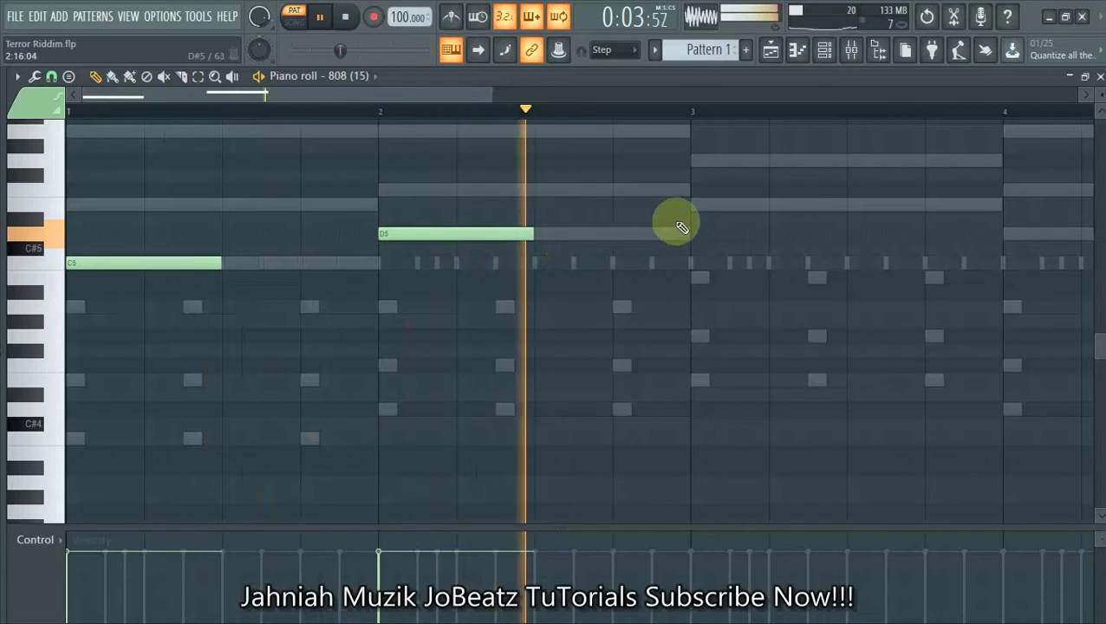
{"action": "left_click", "coordinate": [693, 205]}
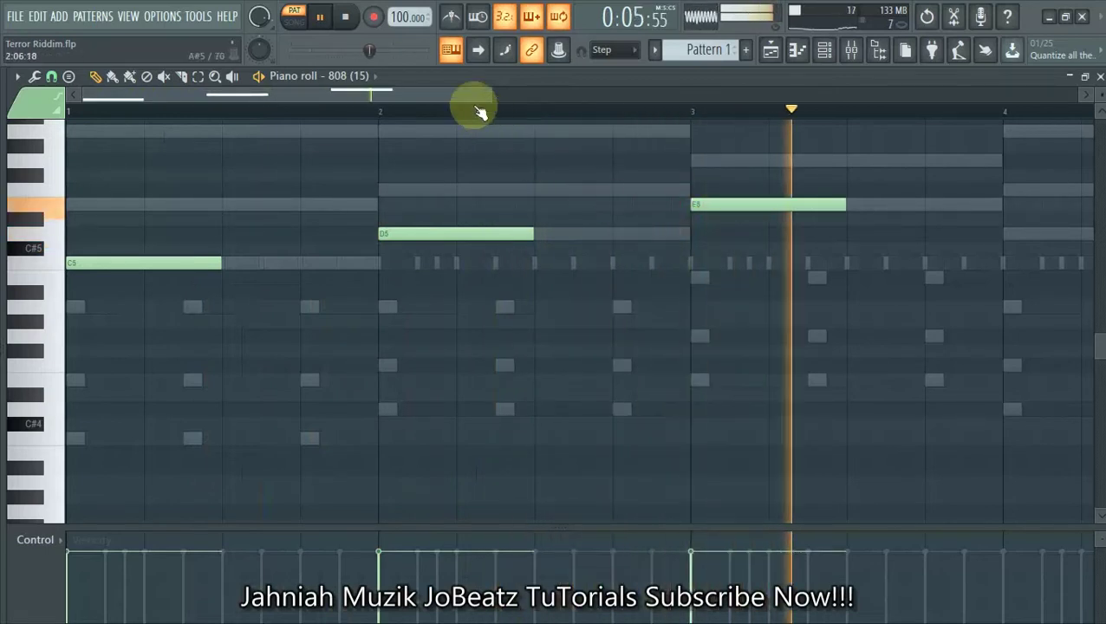
{"action": "scroll", "coordinate": [538, 165], "scroll_direction": "down", "scroll_amount": 4}
{"action": "left_click", "coordinate": [461, 234]}
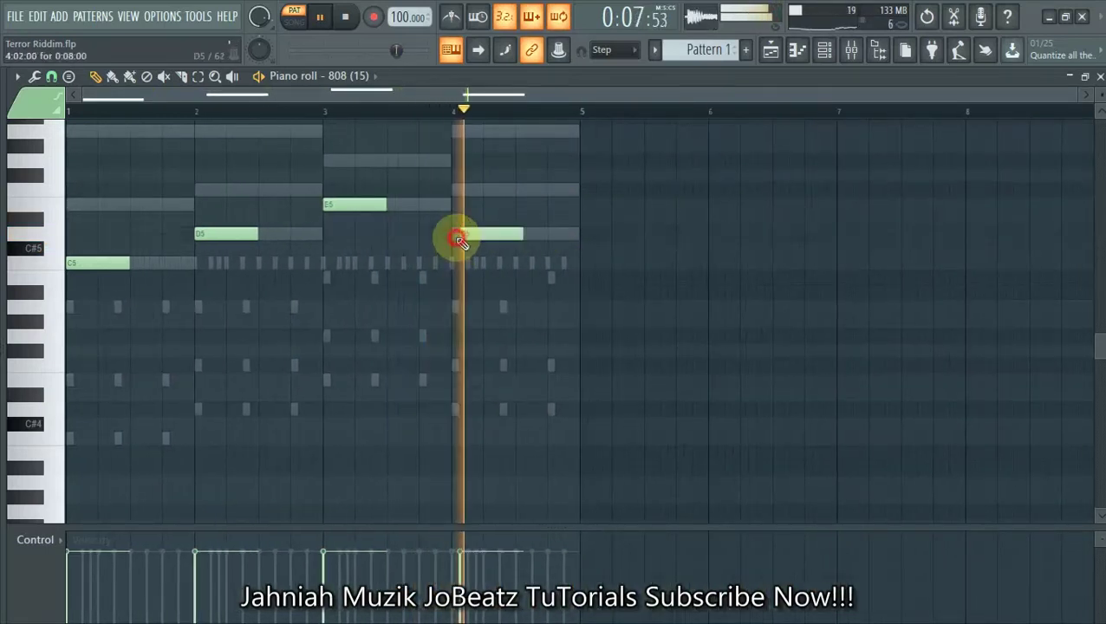
{"action": "left_click_drag", "start_coordinate": [474, 236], "coordinate": [468, 234]}
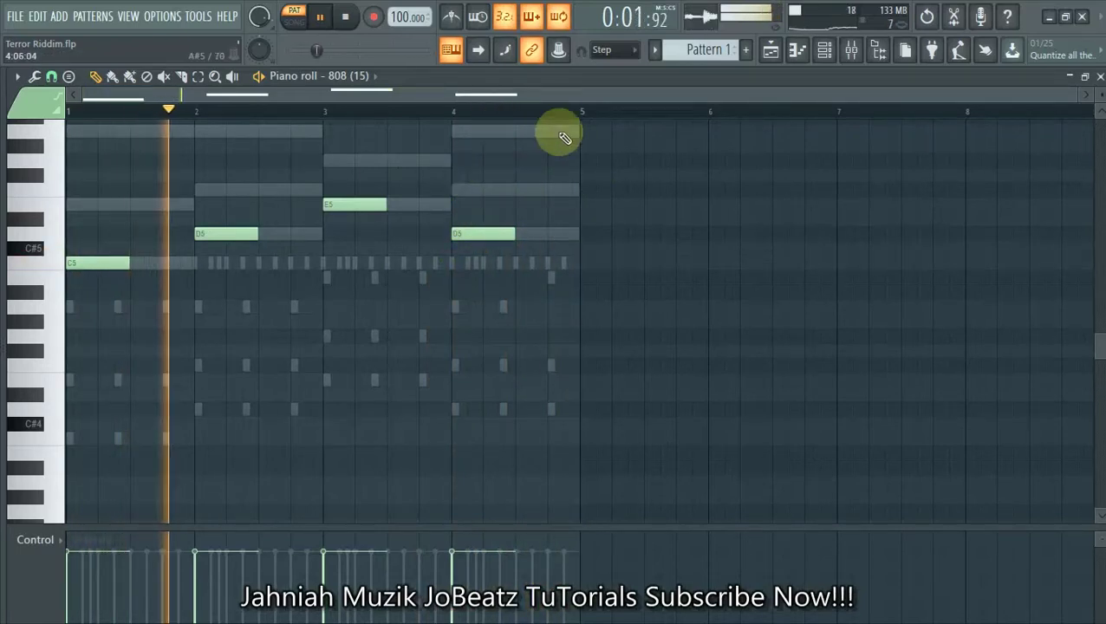
Shorten each of the four 808 notes to about six steps while auditioning the pattern
{"action": "left_click_drag", "start_coordinate": [1077, 96], "coordinate": [565, 178]}
{"action": "key", "text": "space"}
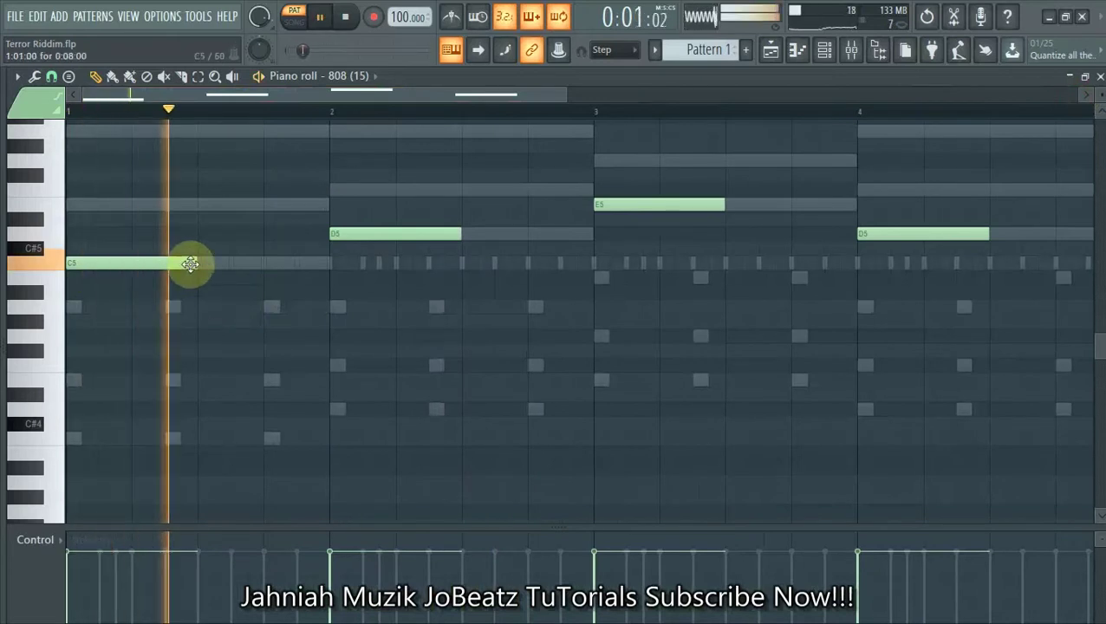
{"action": "key", "text": "space"}
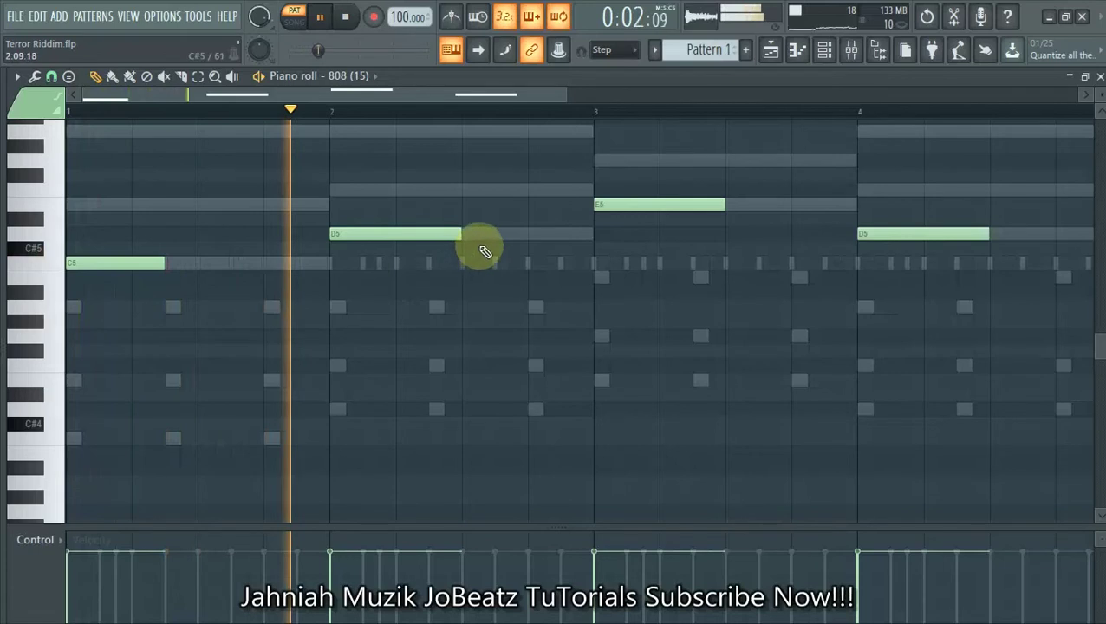
{"action": "left_click_drag", "start_coordinate": [462, 233], "coordinate": [428, 233]}
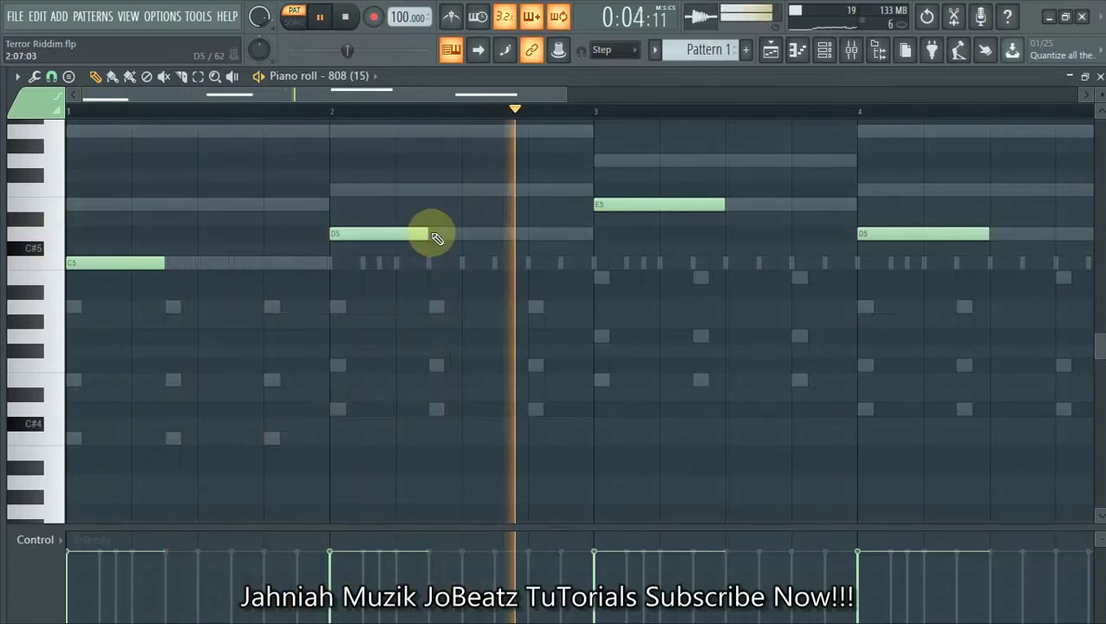
{"action": "key", "text": "space"}
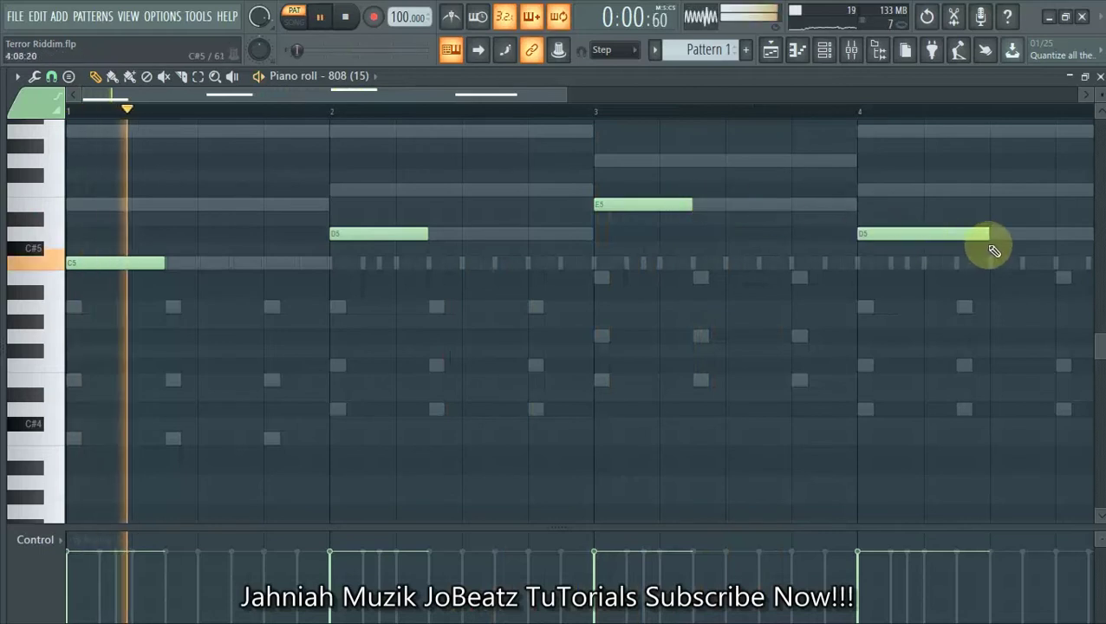
{"action": "left_click_drag", "start_coordinate": [987, 234], "coordinate": [949, 234]}
Add a one-beat F5 note to the 808 part on the last beat of bar 2 and of bar 4
{"action": "scroll", "coordinate": [524, 113], "scroll_direction": "down", "scroll_amount": 2}
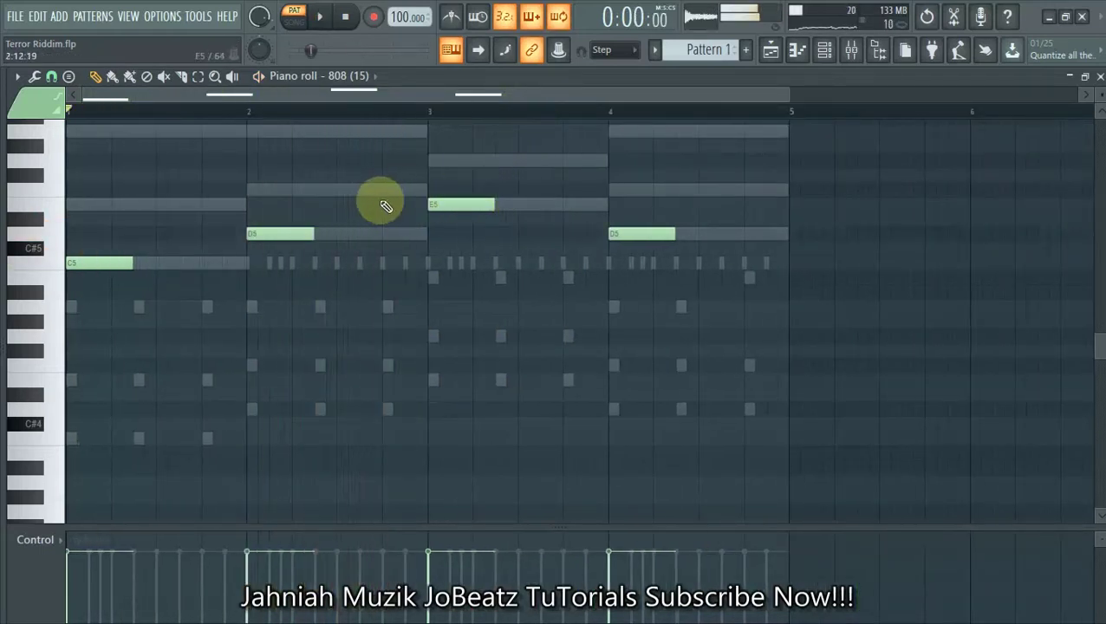
{"action": "key", "text": "space"}
{"action": "left_click_drag", "start_coordinate": [448, 191], "coordinate": [428, 190]}
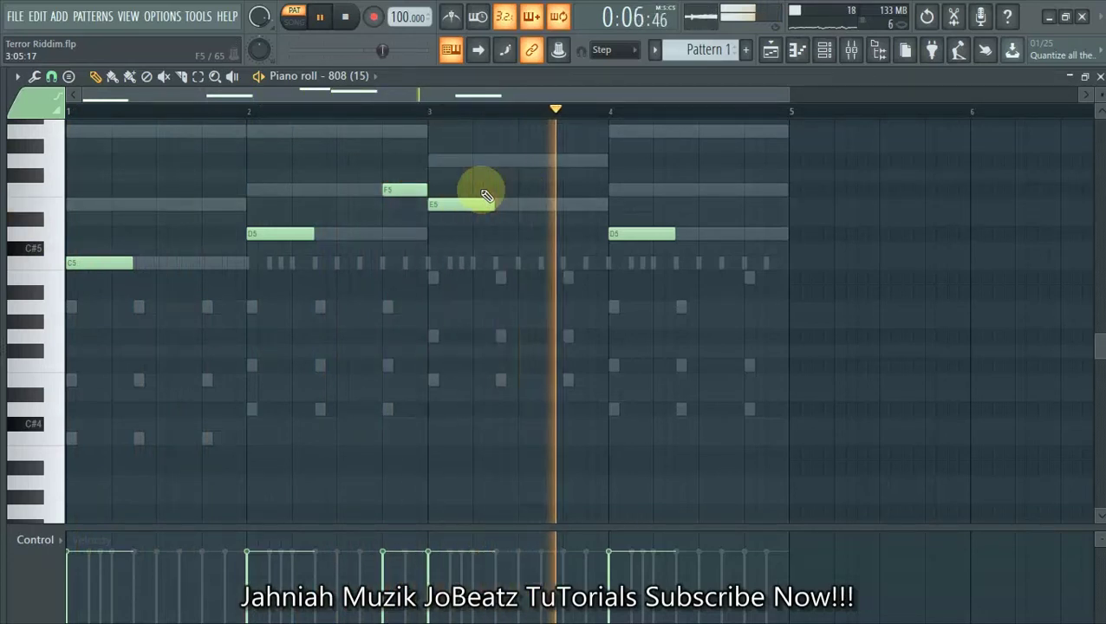
{"action": "left_click", "coordinate": [749, 190]}
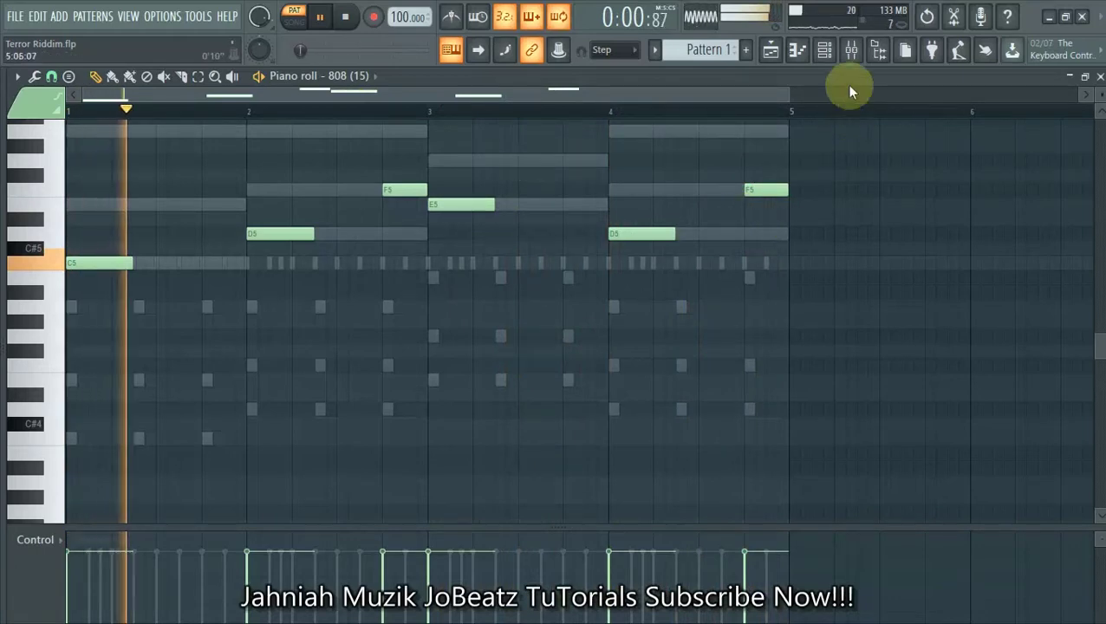
Isolate the 808 (15) and Trap Kick 1 channels in the channel rack to hear them together
{"action": "left_click", "coordinate": [827, 49]}
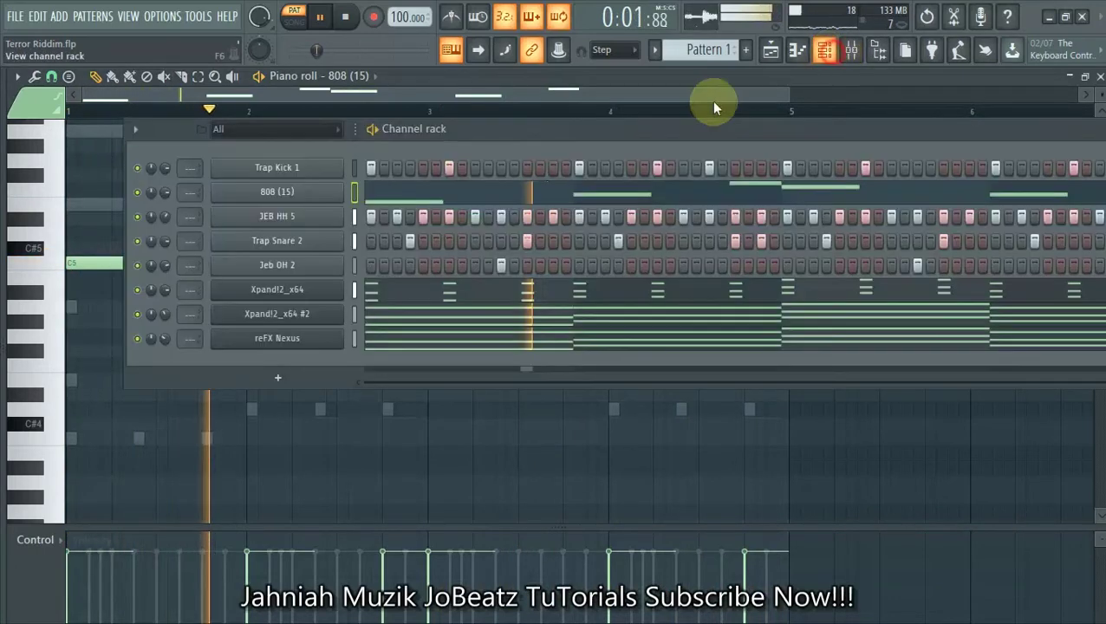
{"action": "right_click", "coordinate": [139, 195]}
{"action": "left_click", "coordinate": [149, 208]}
{"action": "left_click", "coordinate": [137, 168]}
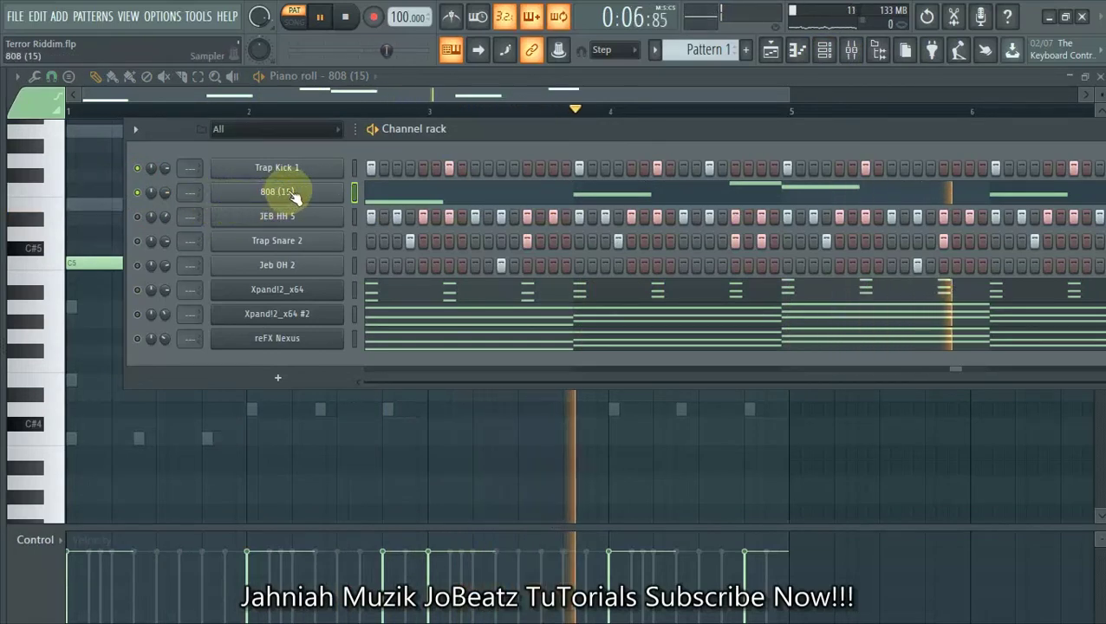
Try the 808 (15) notes one octave lower in the piano roll, and move them back up an octave
{"action": "left_click", "coordinate": [414, 194]}
{"action": "left_click", "coordinate": [413, 194]}
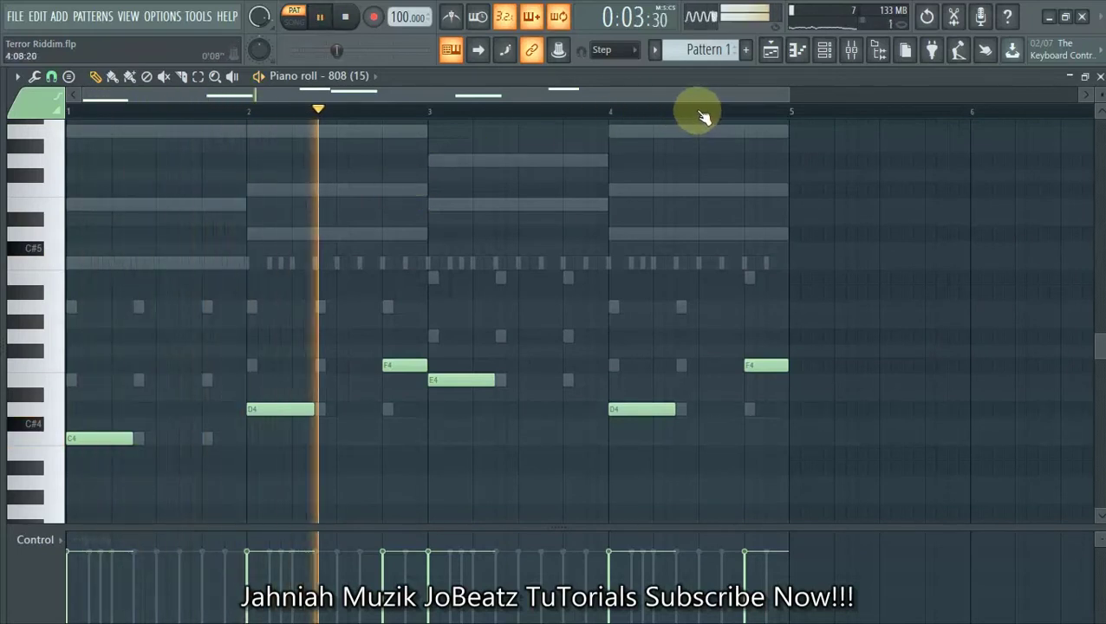
{"action": "key", "text": "ctrl+Up"}
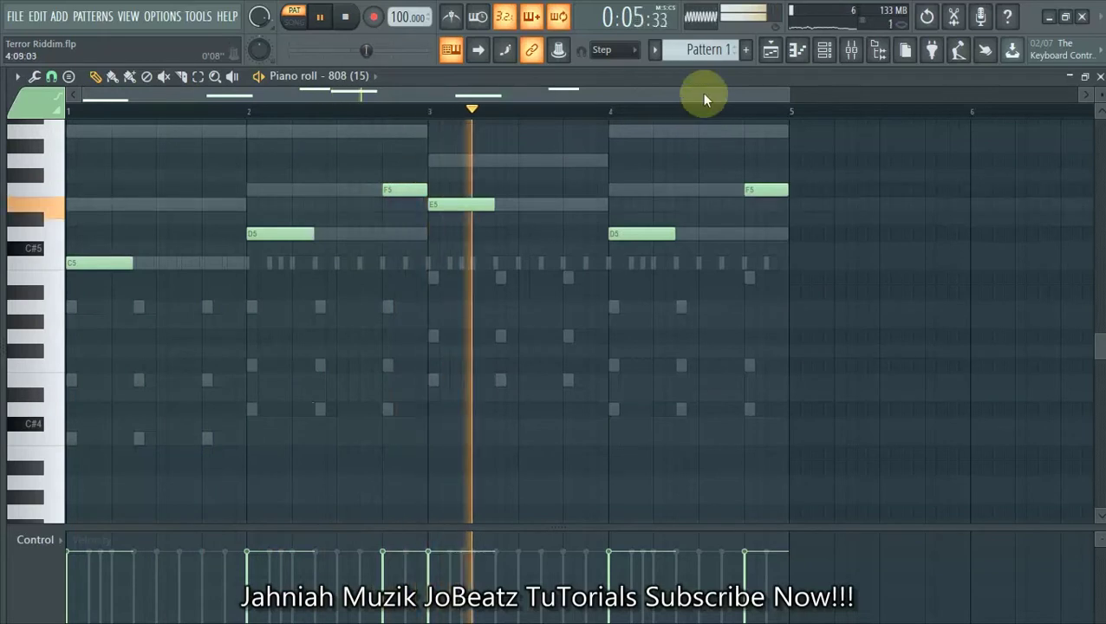
Turn on Cut itself for Trap Kick 1 and JEB HH 5, and check the option on Trap Snare 2 and Jeb OH 2
{"action": "left_click", "coordinate": [825, 53]}
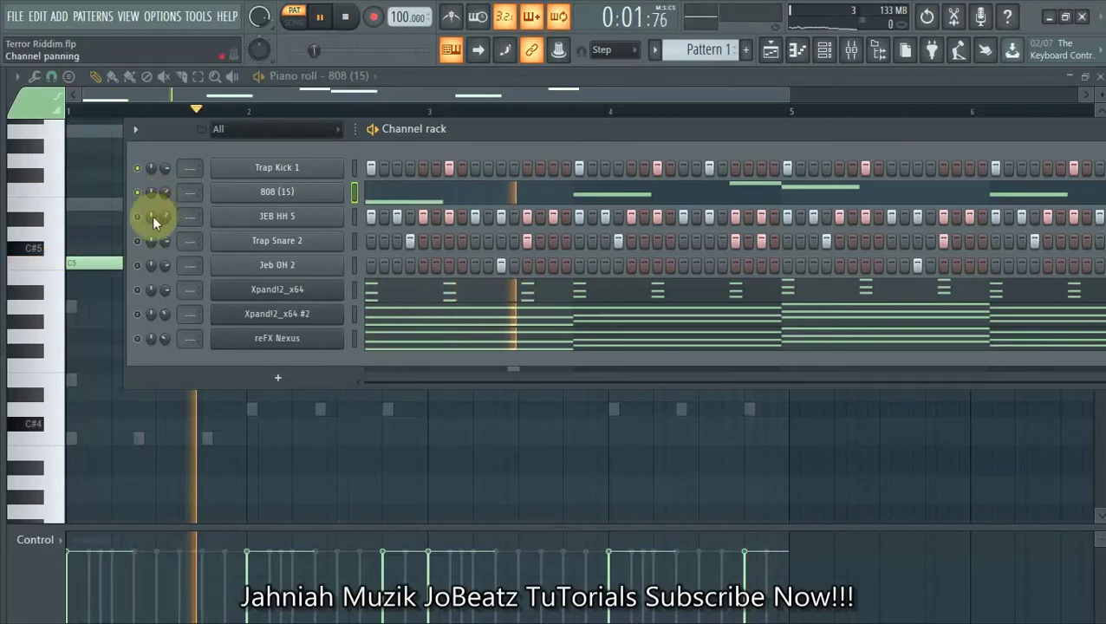
{"action": "right_click", "coordinate": [291, 168]}
{"action": "left_click", "coordinate": [383, 274]}
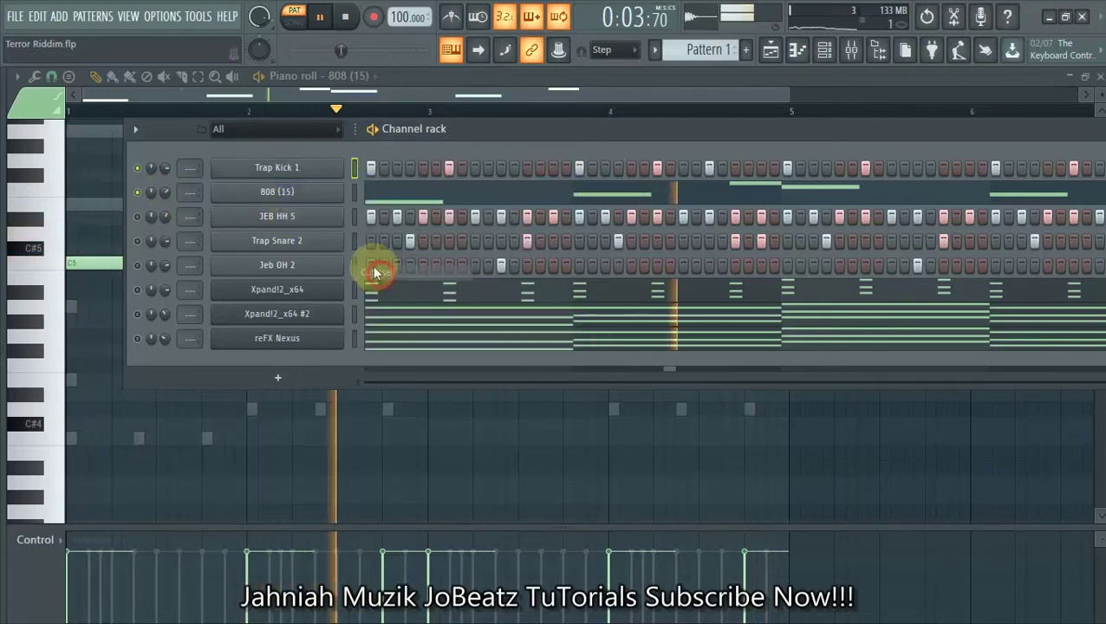
{"action": "right_click", "coordinate": [269, 217]}
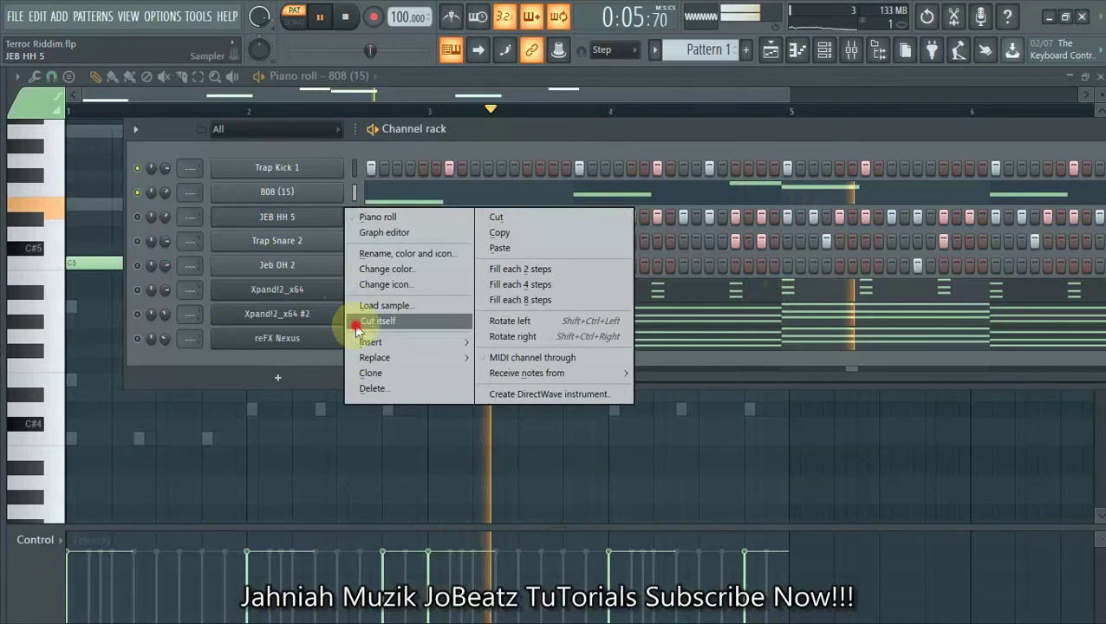
{"action": "left_click", "coordinate": [364, 319]}
{"action": "right_click", "coordinate": [290, 242]}
{"action": "right_click", "coordinate": [283, 266]}
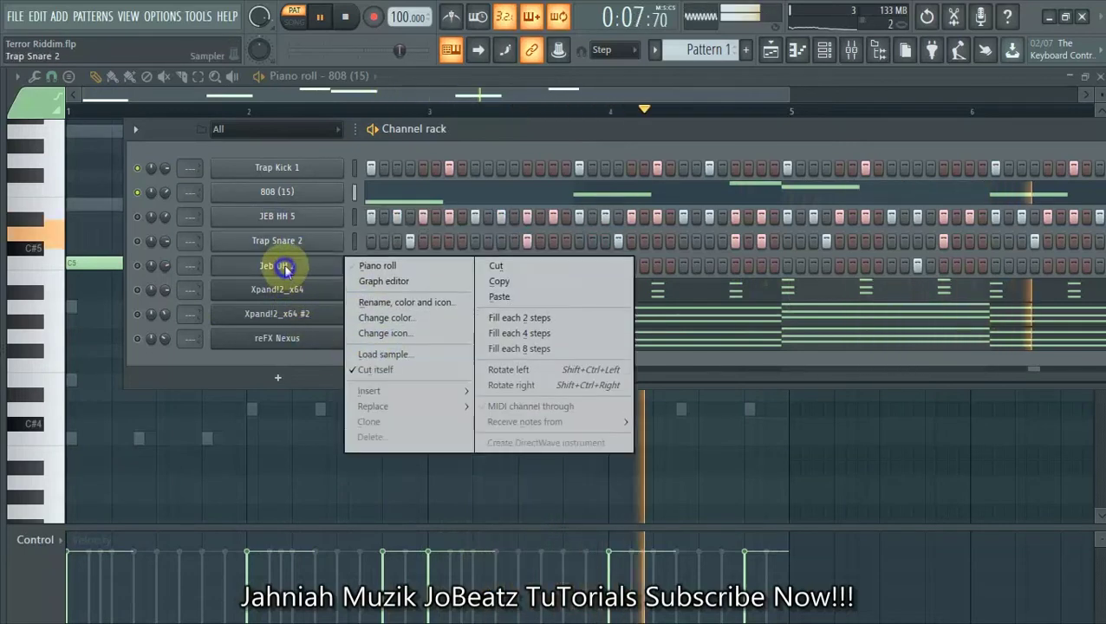
{"action": "left_click", "coordinate": [525, 124]}
Unmute all the remaining channels, lower the 808 (15) channel volume slightly, and stop playback
{"action": "left_click", "coordinate": [137, 217]}
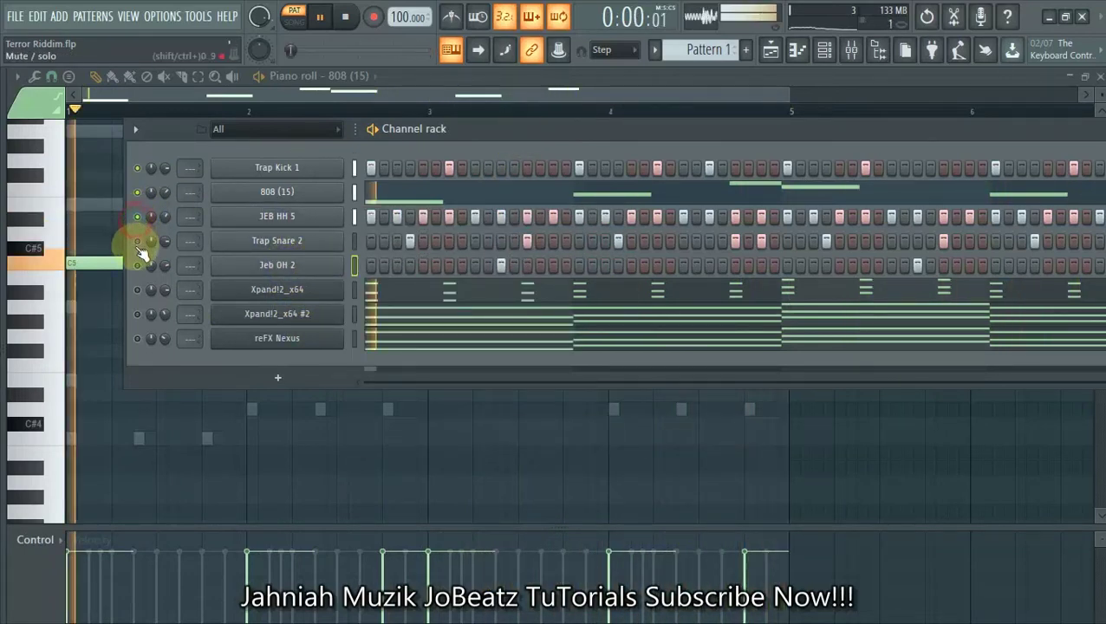
{"action": "left_click", "coordinate": [138, 243]}
{"action": "left_click", "coordinate": [136, 316]}
{"action": "left_click", "coordinate": [137, 338]}
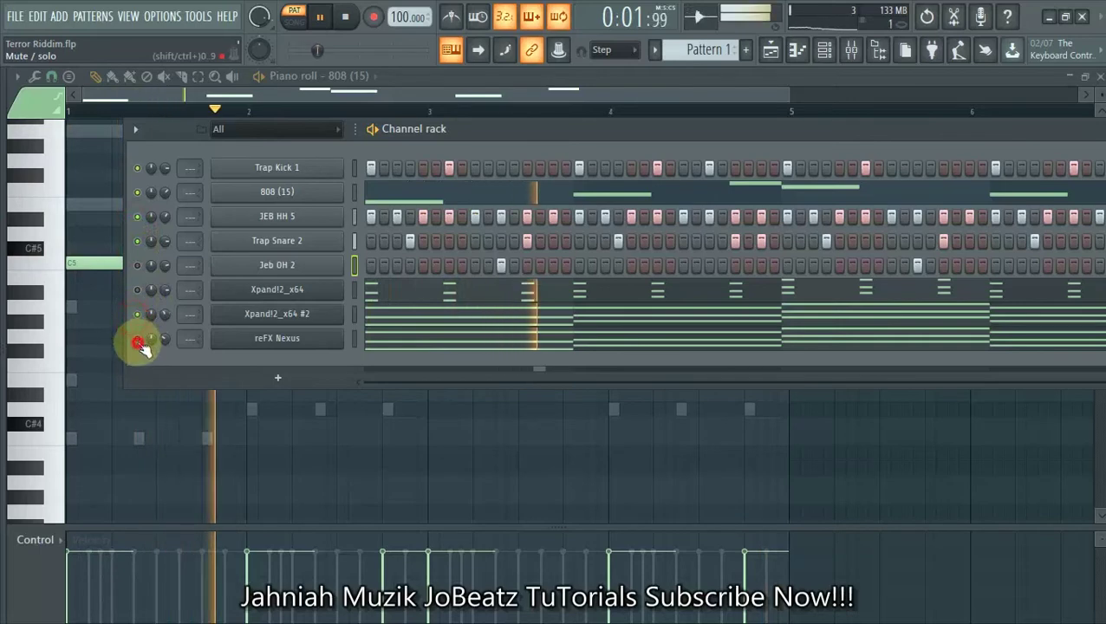
{"action": "left_click", "coordinate": [137, 290]}
{"action": "left_click", "coordinate": [136, 265]}
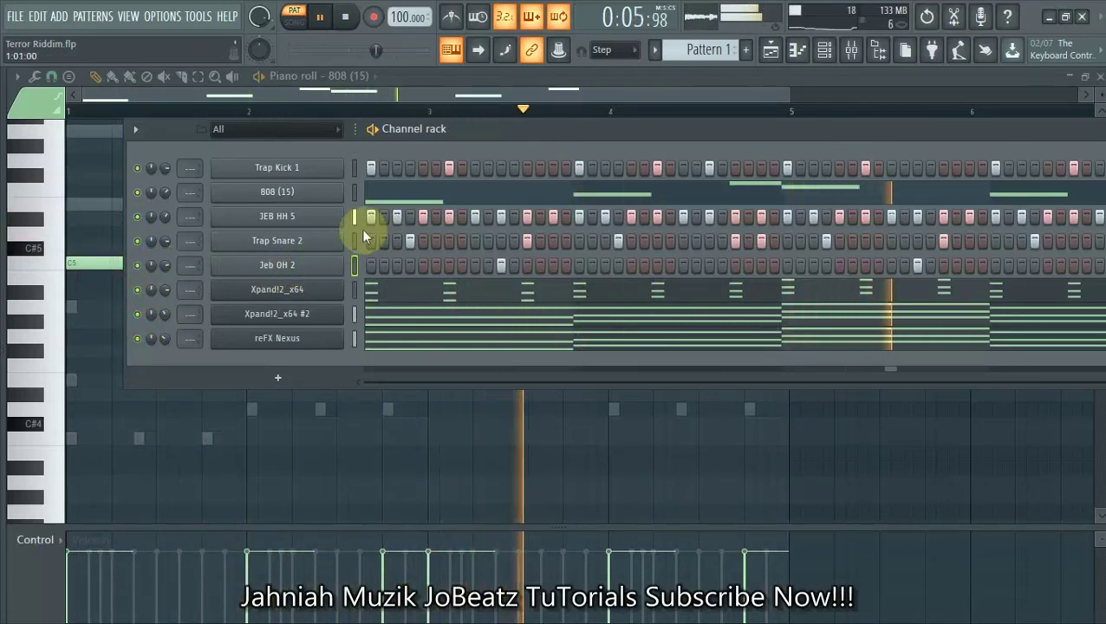
{"action": "left_click_drag", "start_coordinate": [164, 193], "coordinate": [165, 204]}
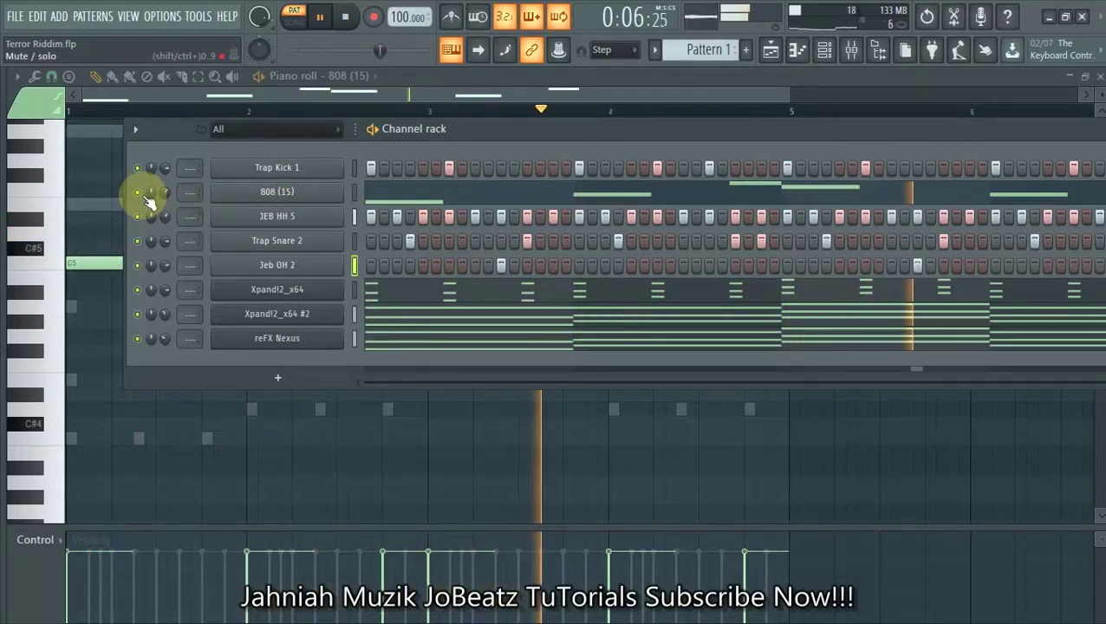
{"action": "key", "text": "space"}
Browse the recent files for an alternative 808 sample, auditioning Cymatics - 808 Mob 808 4 - C# and checking 808_5
{"action": "mouse_move", "coordinate": [4, 322]}
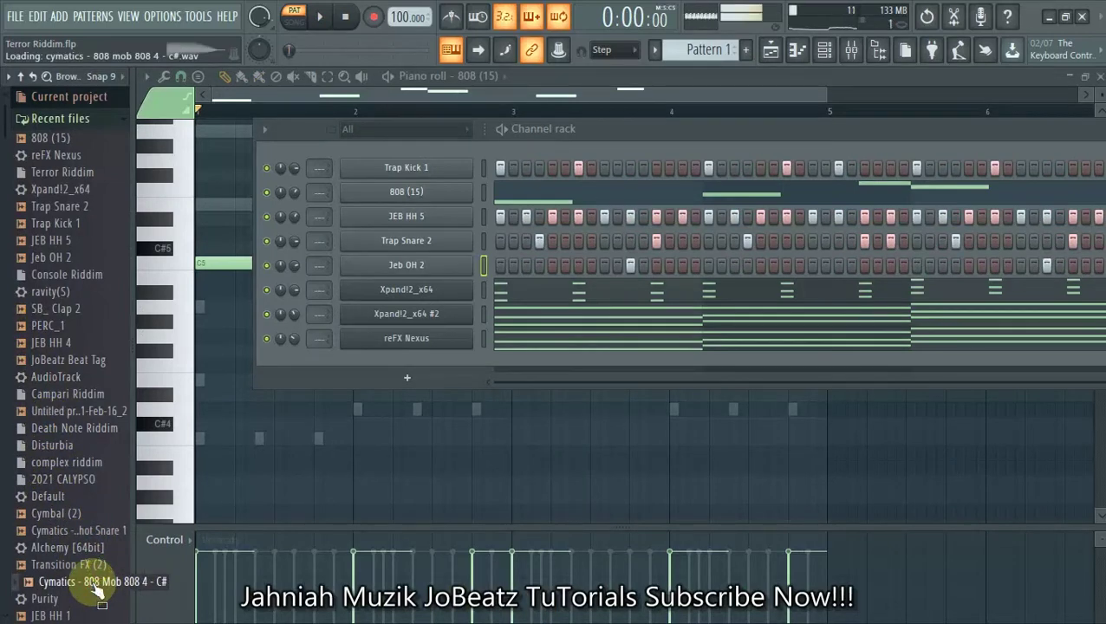
{"action": "mouse_move", "coordinate": [1, 378]}
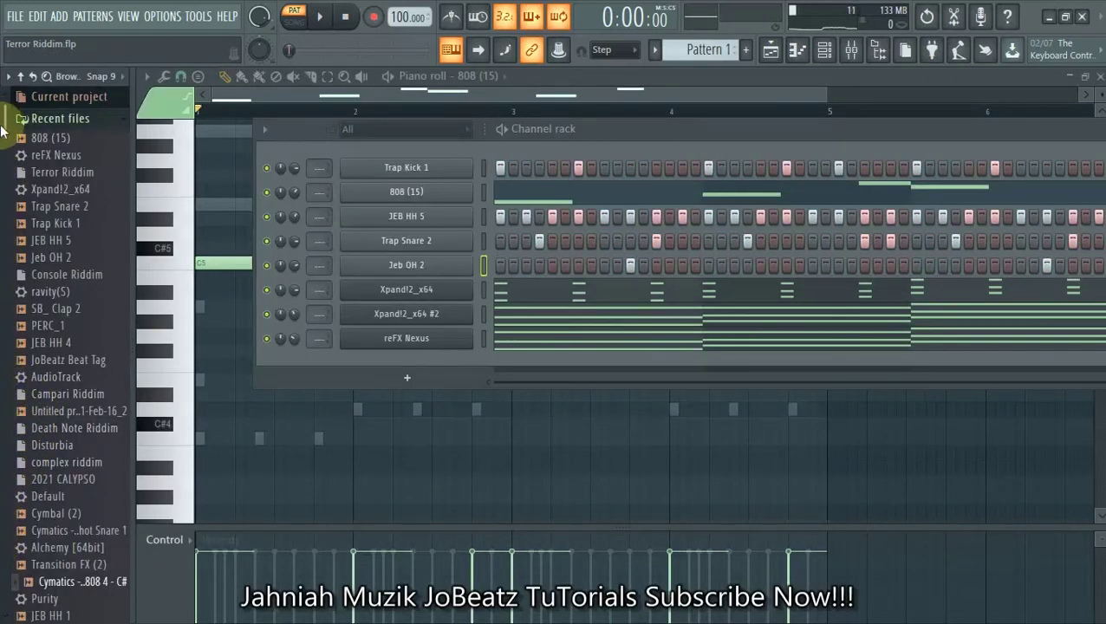
{"action": "scroll", "coordinate": [1, 132], "scroll_direction": "down", "scroll_amount": 5}
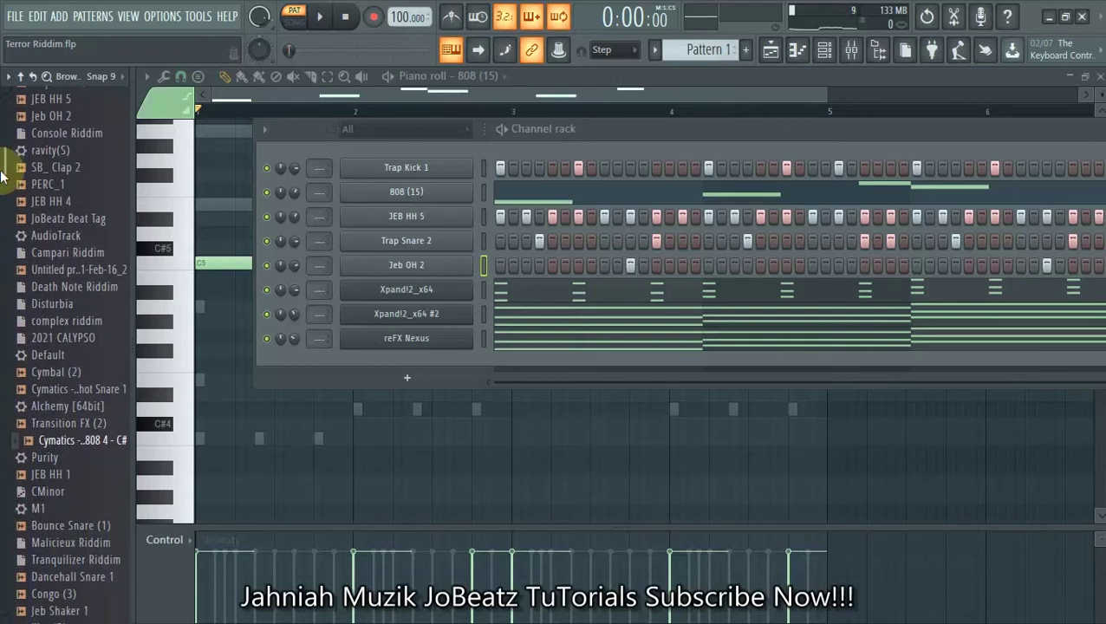
{"action": "left_click_drag", "start_coordinate": [2, 185], "coordinate": [2, 266]}
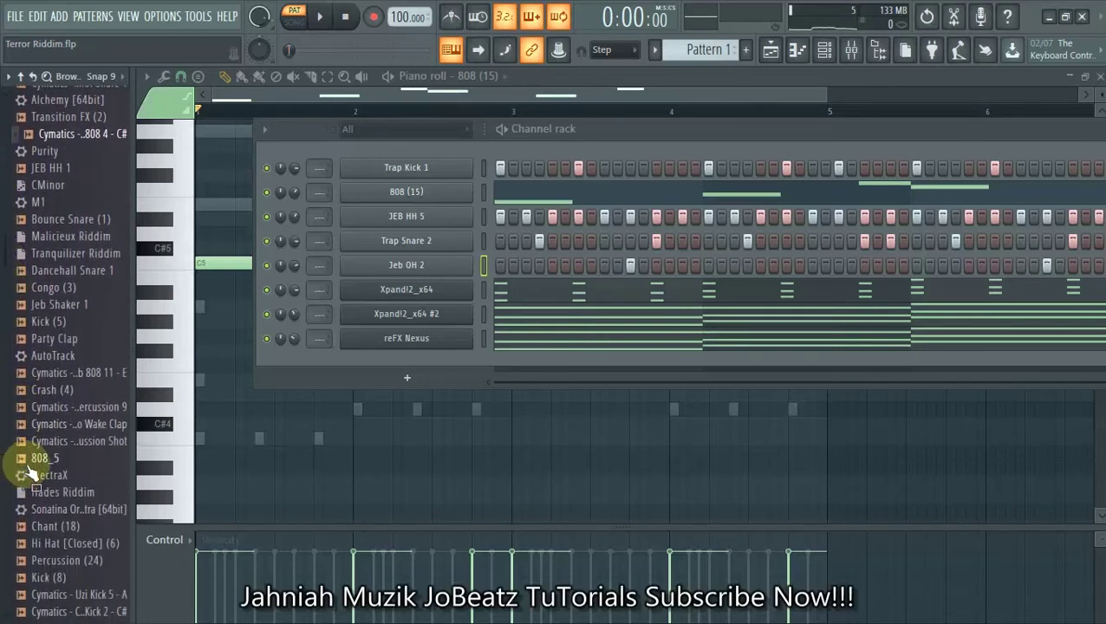
{"action": "left_click_drag", "start_coordinate": [3, 251], "coordinate": [130, 409]}
Play the pattern and turn down the 808 (15) channel volume
{"action": "left_click_drag", "start_coordinate": [757, 128], "coordinate": [721, 129]}
{"action": "key", "text": "space"}
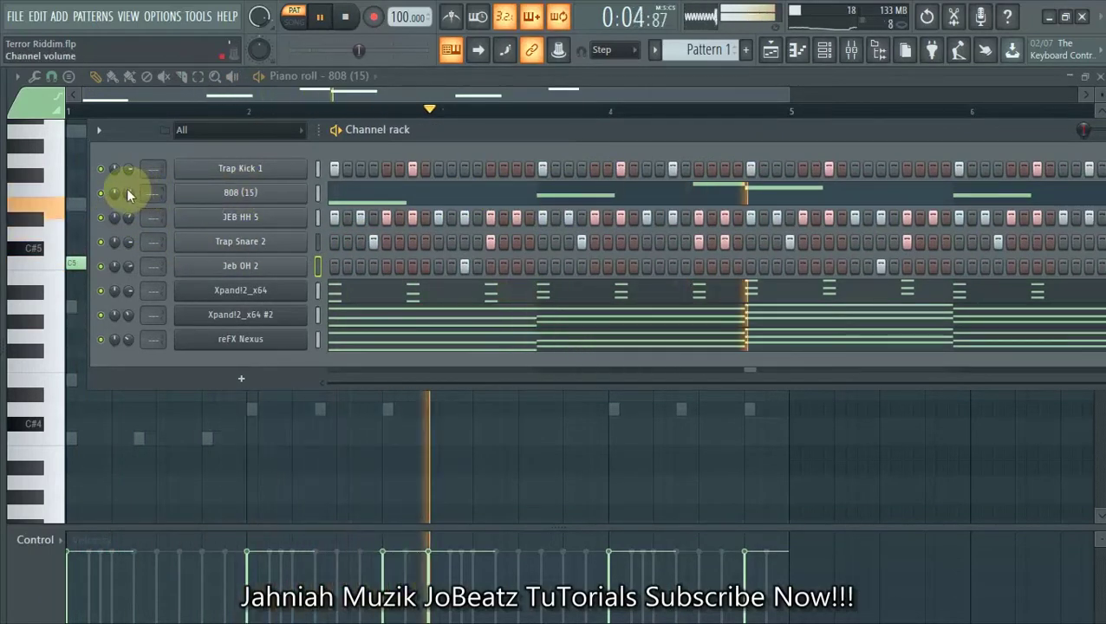
{"action": "left_click_drag", "start_coordinate": [130, 195], "coordinate": [130, 207]}
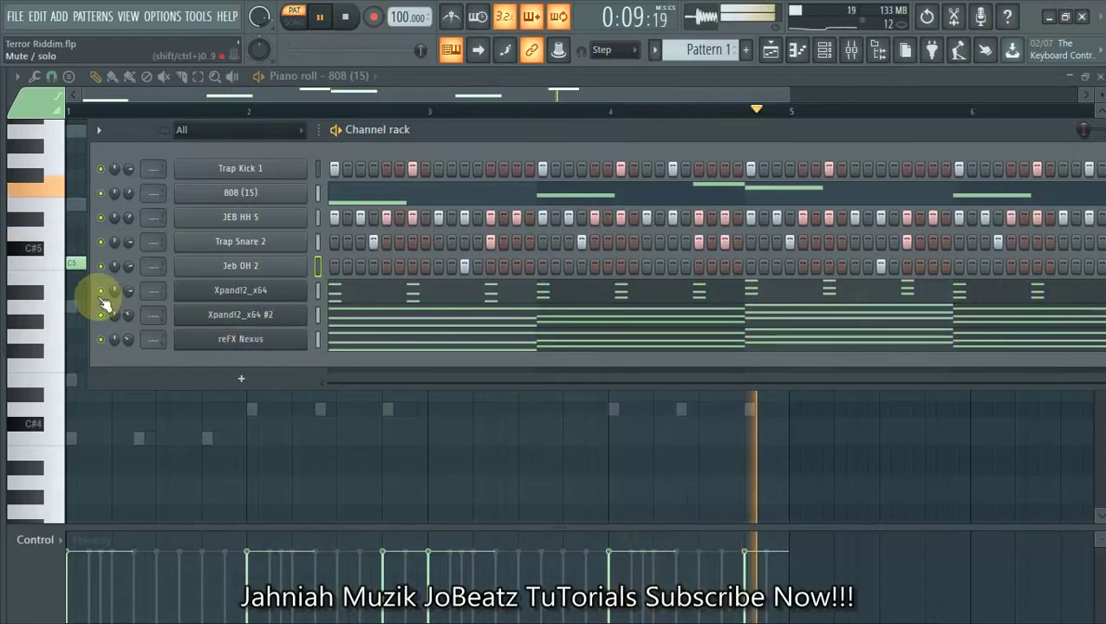
Clone the Xpand!2_x64 channel and load the +15 Spiccato Up preset from 16 Strings in the clone
{"action": "left_click", "coordinate": [316, 292]}
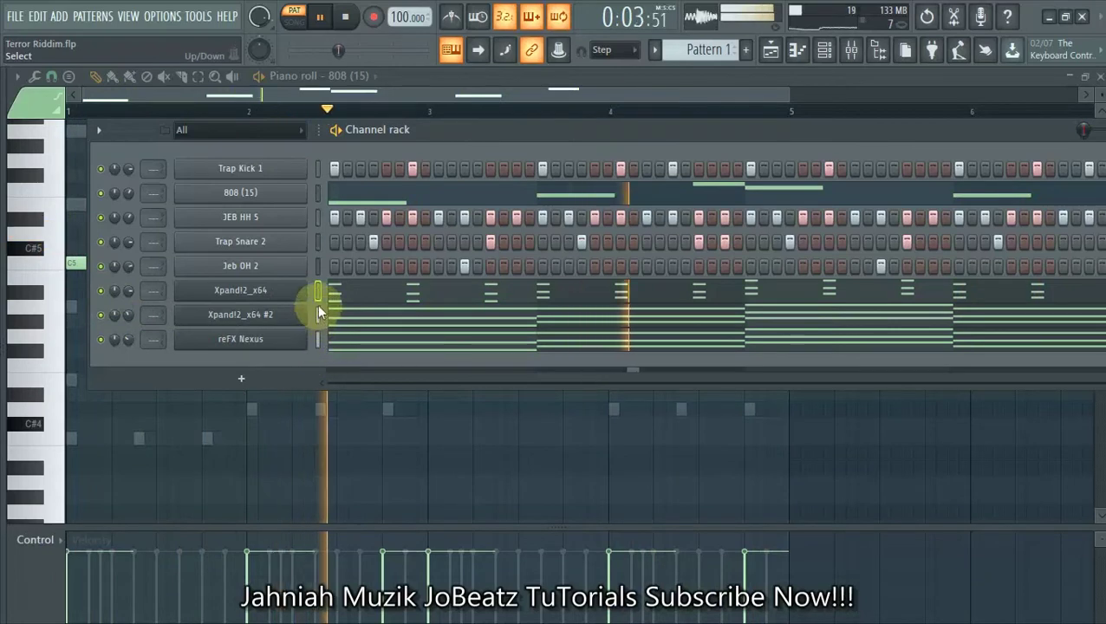
{"action": "right_click", "coordinate": [279, 292]}
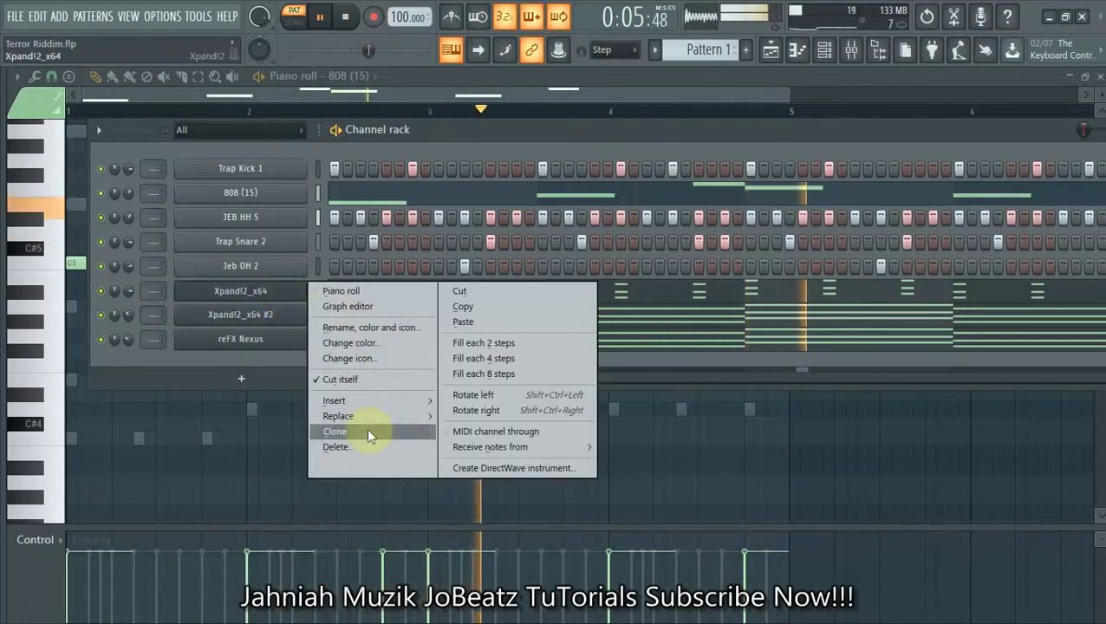
{"action": "left_click", "coordinate": [350, 438]}
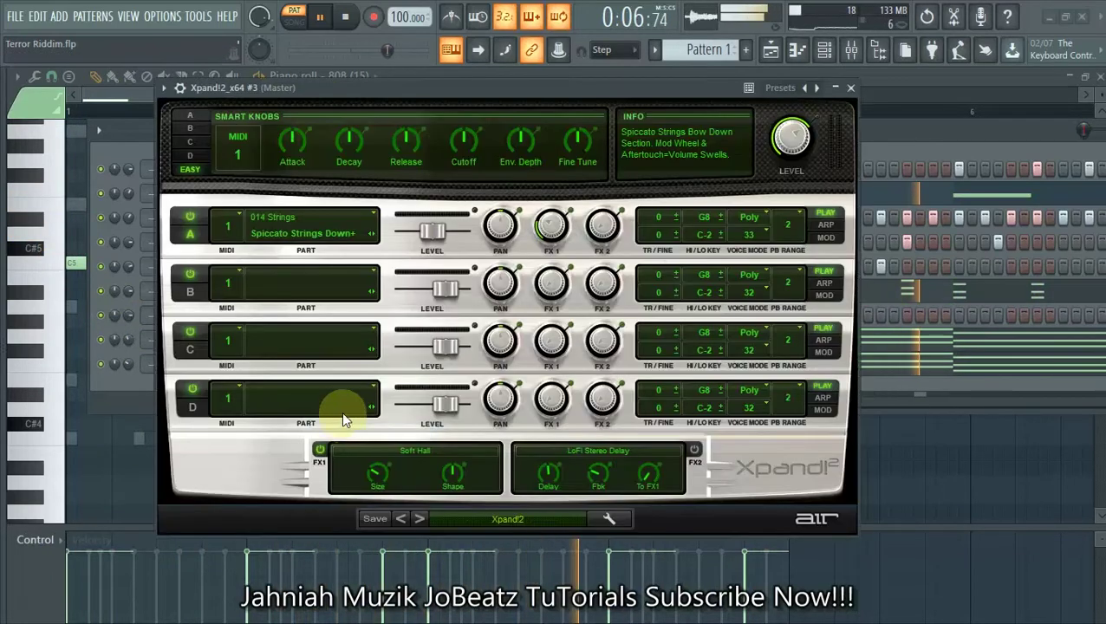
{"action": "left_click", "coordinate": [509, 521]}
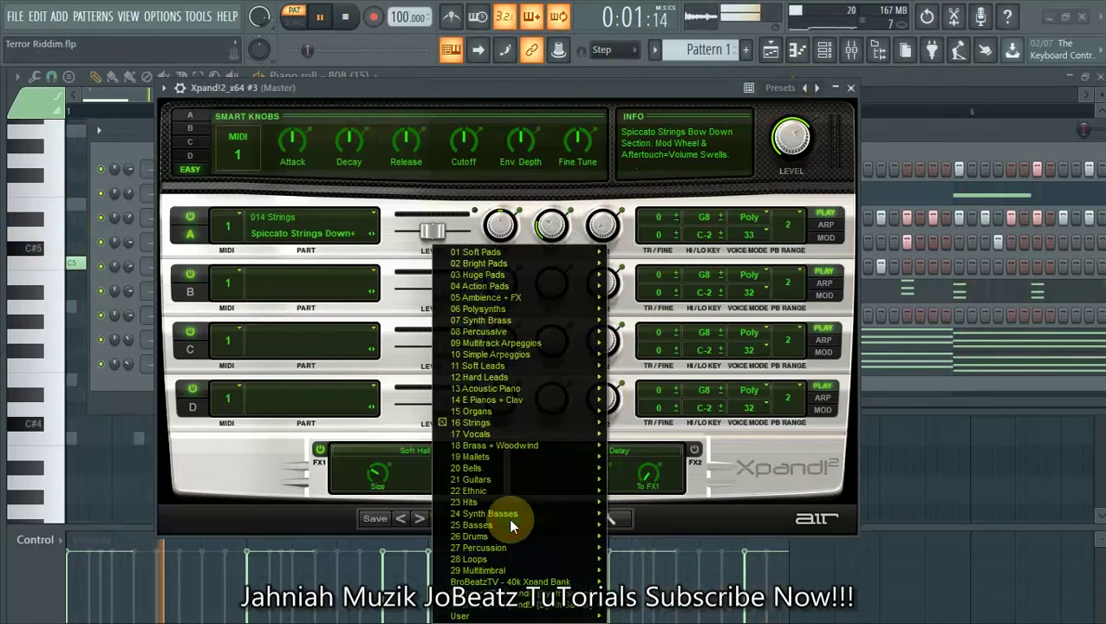
{"action": "mouse_move", "coordinate": [479, 421]}
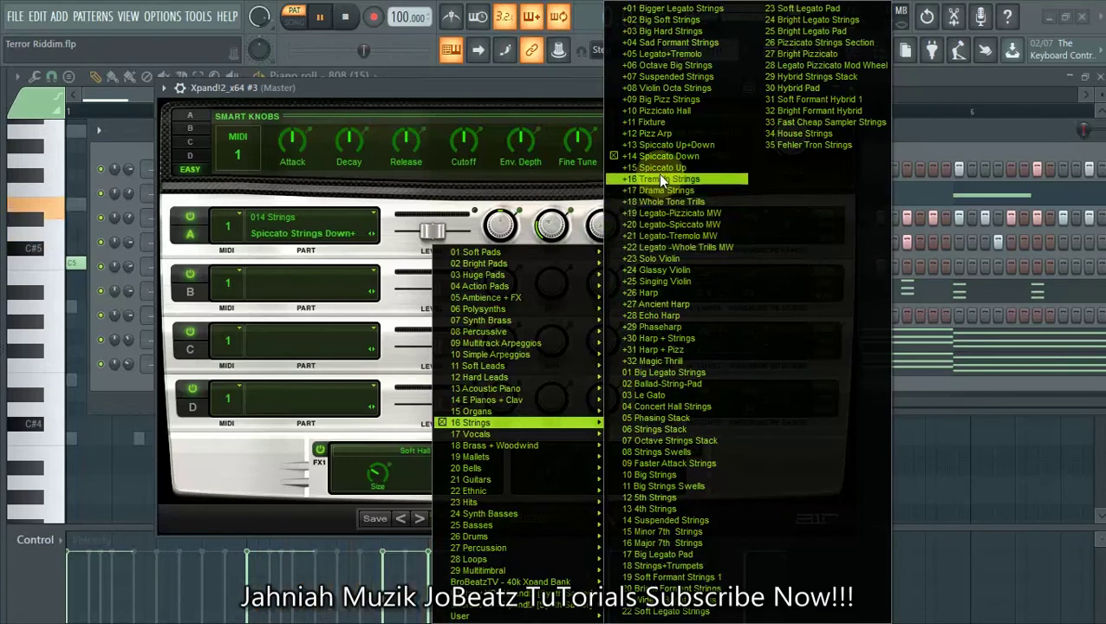
{"action": "left_click", "coordinate": [675, 157]}
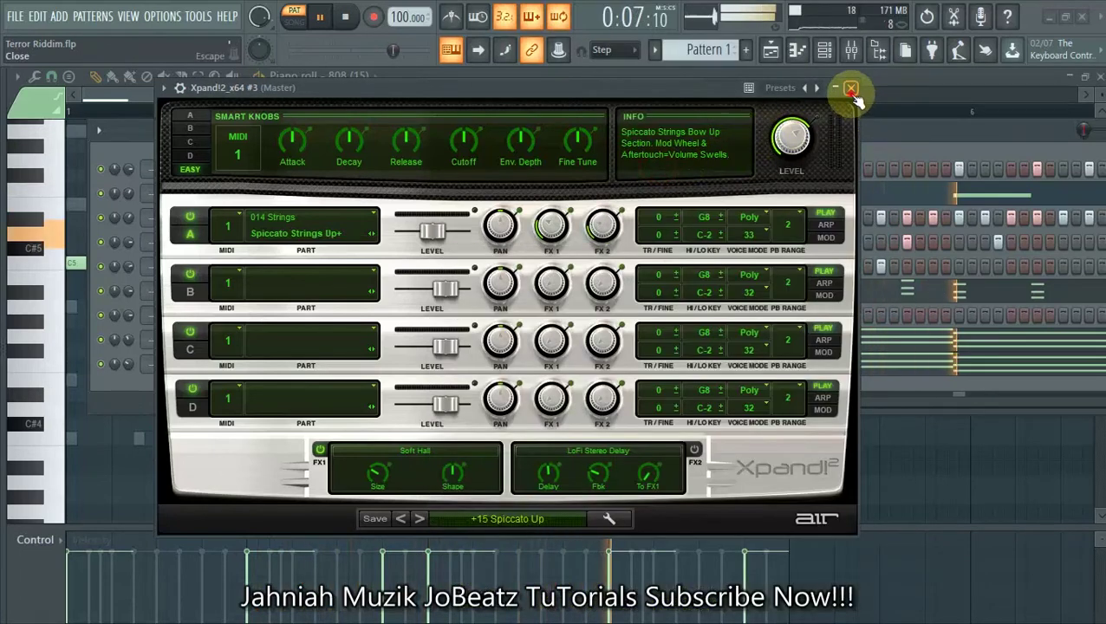
{"action": "left_click", "coordinate": [851, 90]}
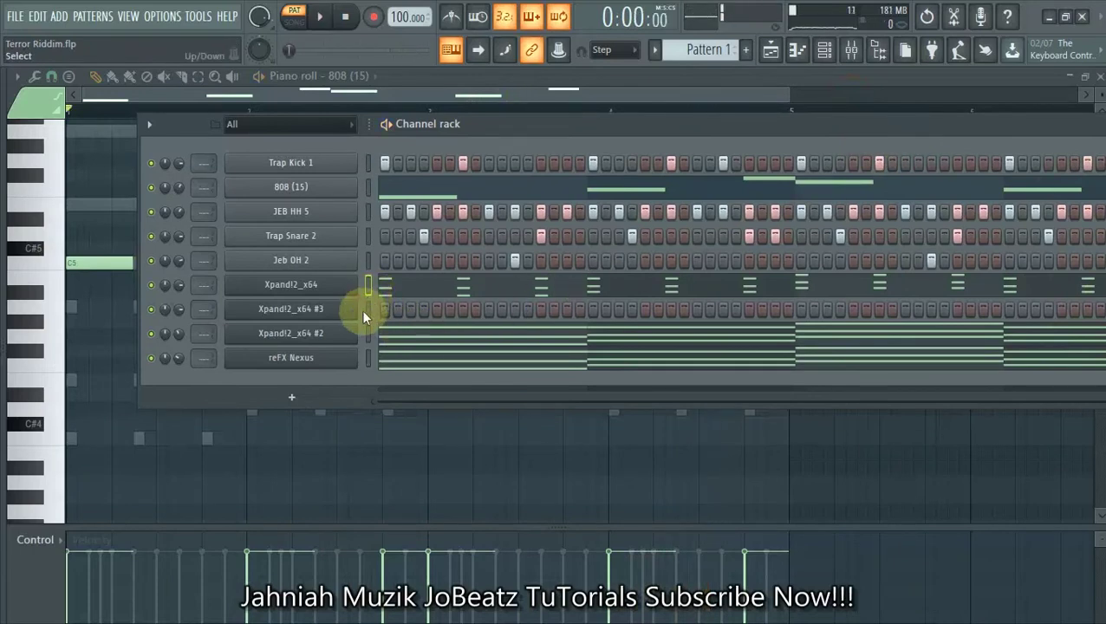
Paste the Xpand!2_x64 chord notes into Xpand!2_x64 #3, isolate the two channels, and transpose the pasted notes up an octave
{"action": "key", "text": "ctrl+v"}
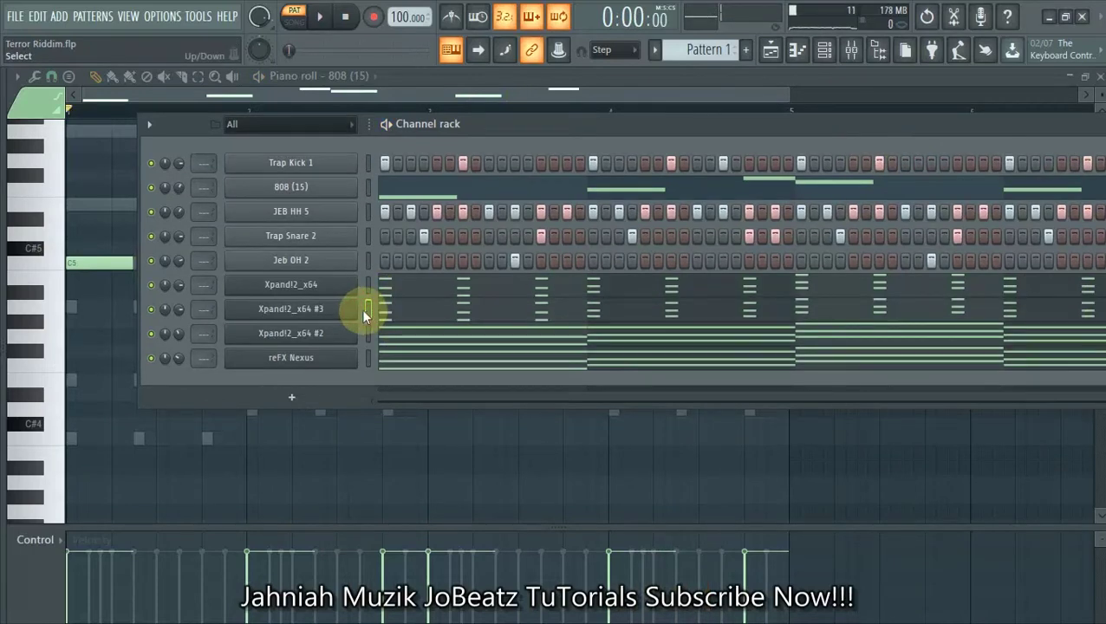
{"action": "right_click", "coordinate": [150, 309]}
{"action": "left_click", "coordinate": [164, 315]}
{"action": "key", "text": "space"}
{"action": "left_click", "coordinate": [151, 284]}
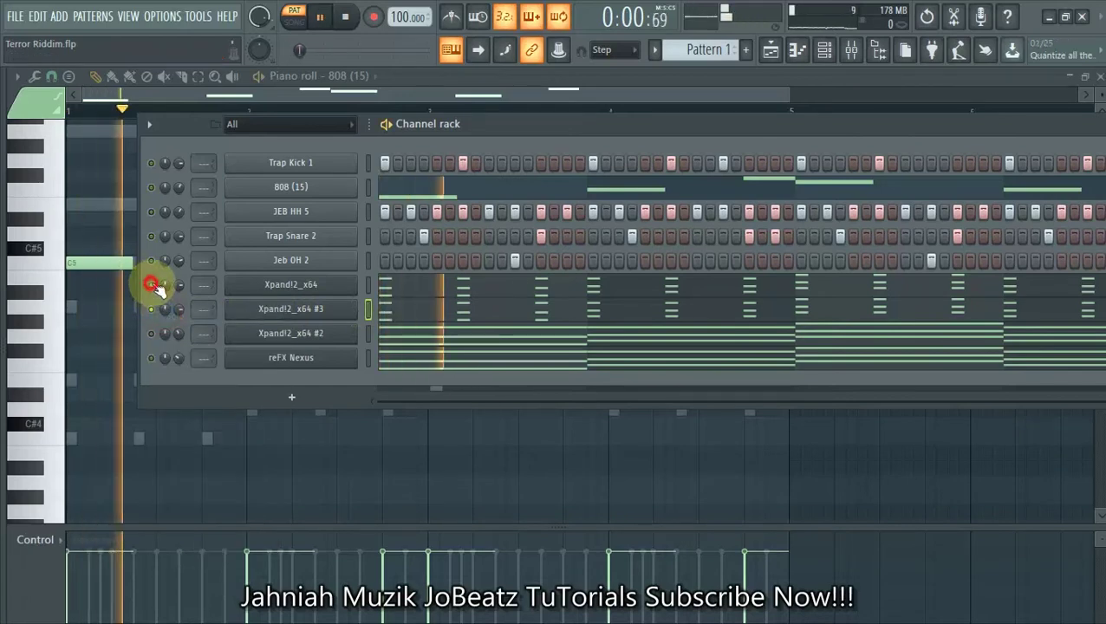
{"action": "left_click", "coordinate": [432, 316]}
{"action": "key", "text": "ctrl+Up"}
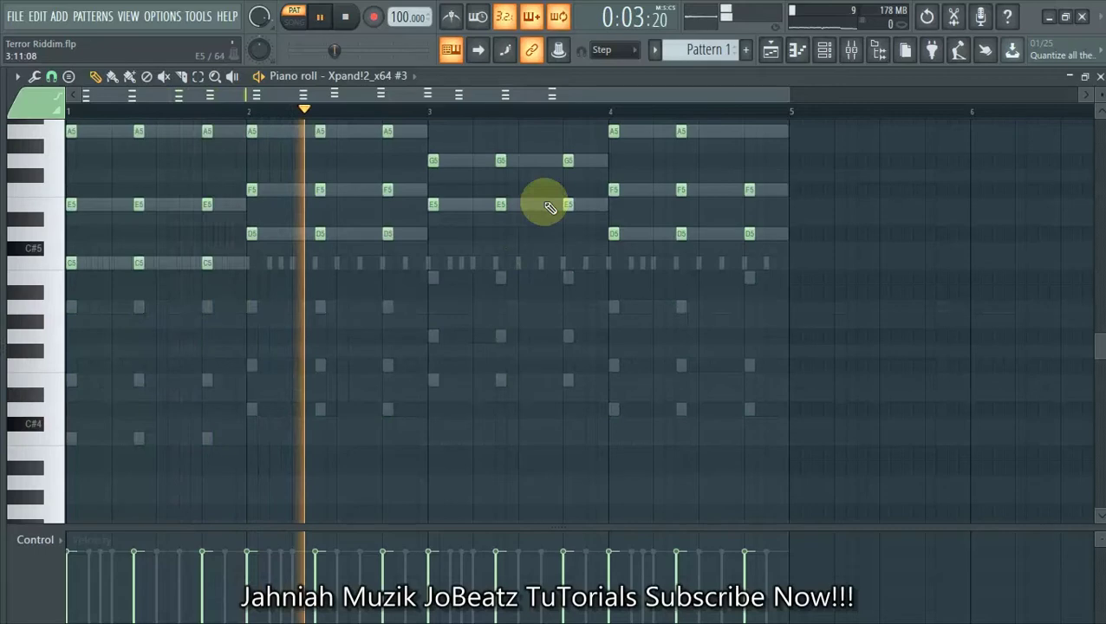
Unmute the 808 (15), Trap Kick 1, JEB HH 5, Trap Snare 2 and Jeb OH 2 channels, and save the project
{"action": "left_click", "coordinate": [825, 50]}
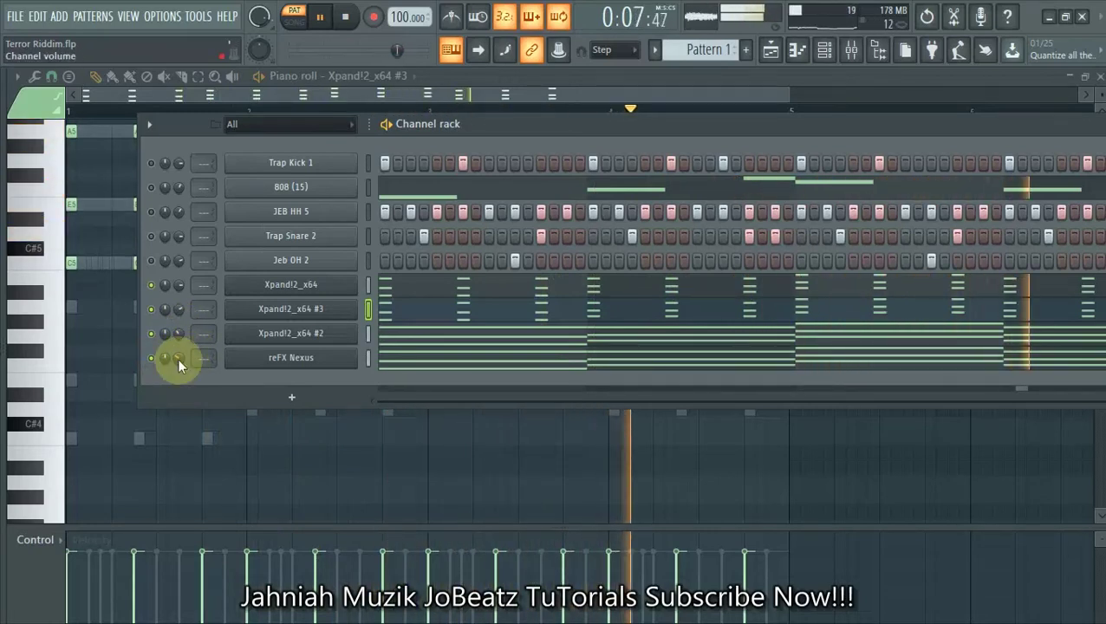
{"action": "left_click", "coordinate": [148, 217]}
{"action": "left_click", "coordinate": [151, 236]}
{"action": "left_click", "coordinate": [151, 260]}
{"action": "left_click", "coordinate": [151, 188]}
{"action": "left_click", "coordinate": [151, 163]}
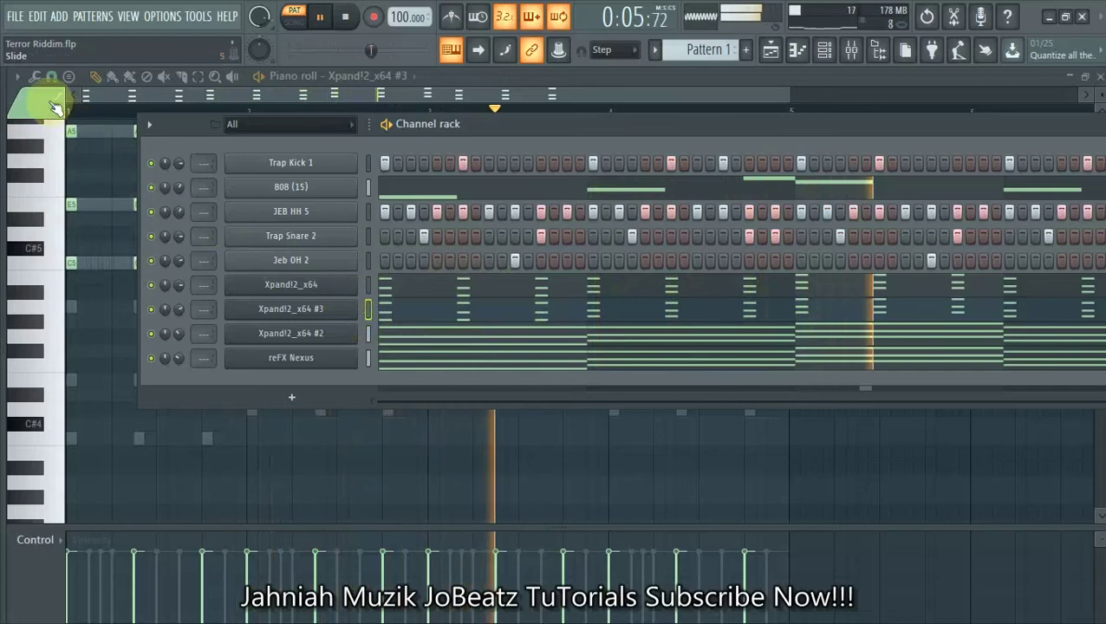
{"action": "left_click", "coordinate": [15, 15]}
{"action": "left_click", "coordinate": [30, 93]}
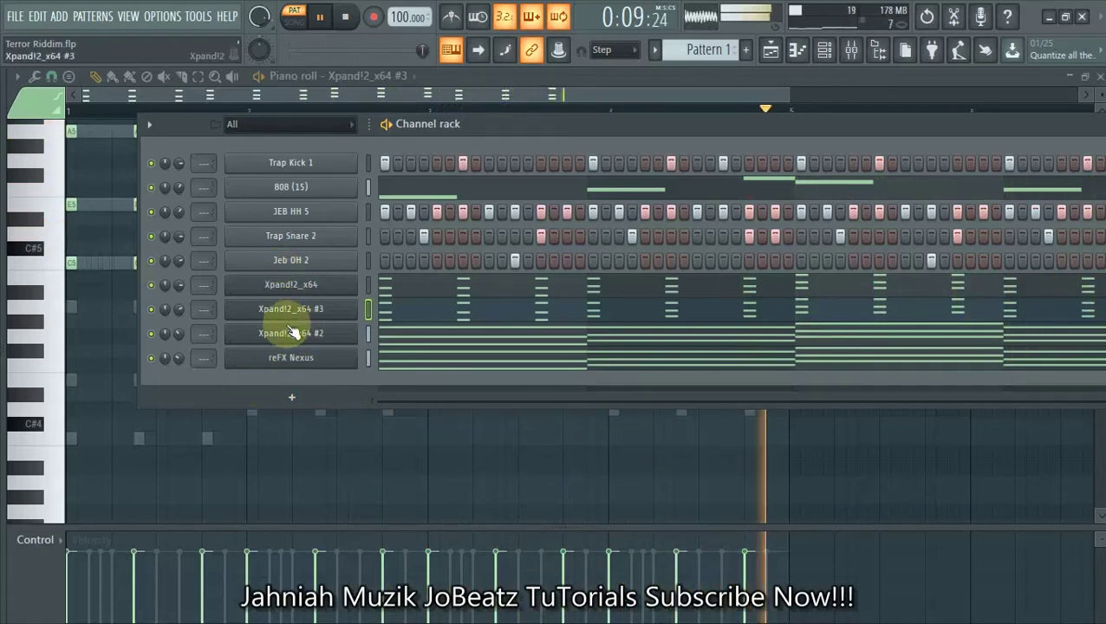
{"action": "key", "text": "space"}
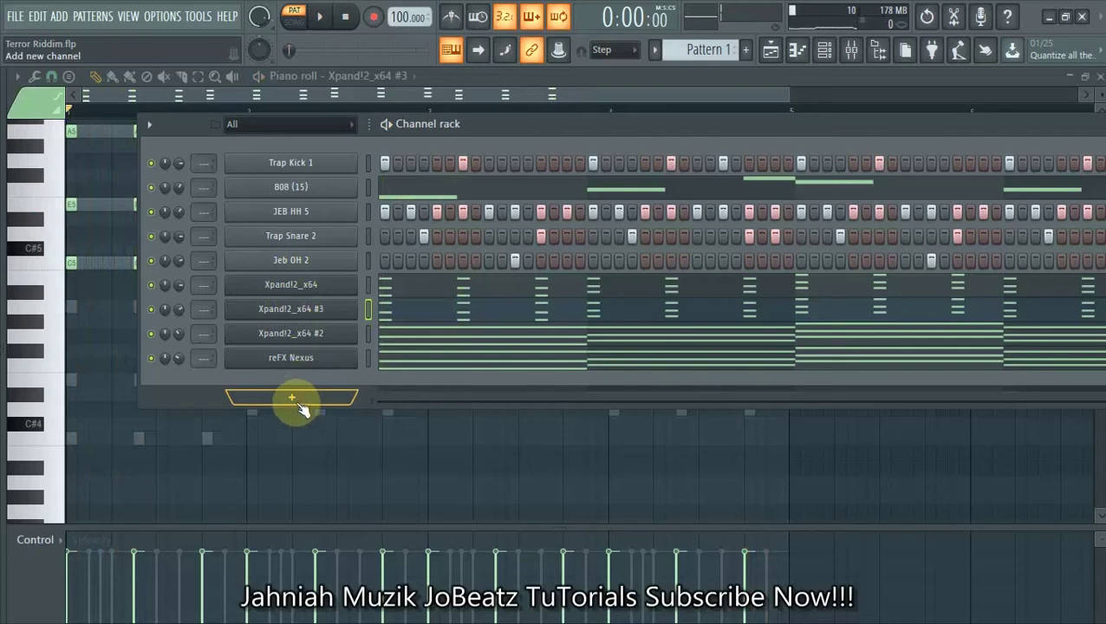
Clone the reFX Nexus channel, and load and audition the Flute - Cashier preset from the Bank Job category in the clone
{"action": "left_click", "coordinate": [291, 400]}
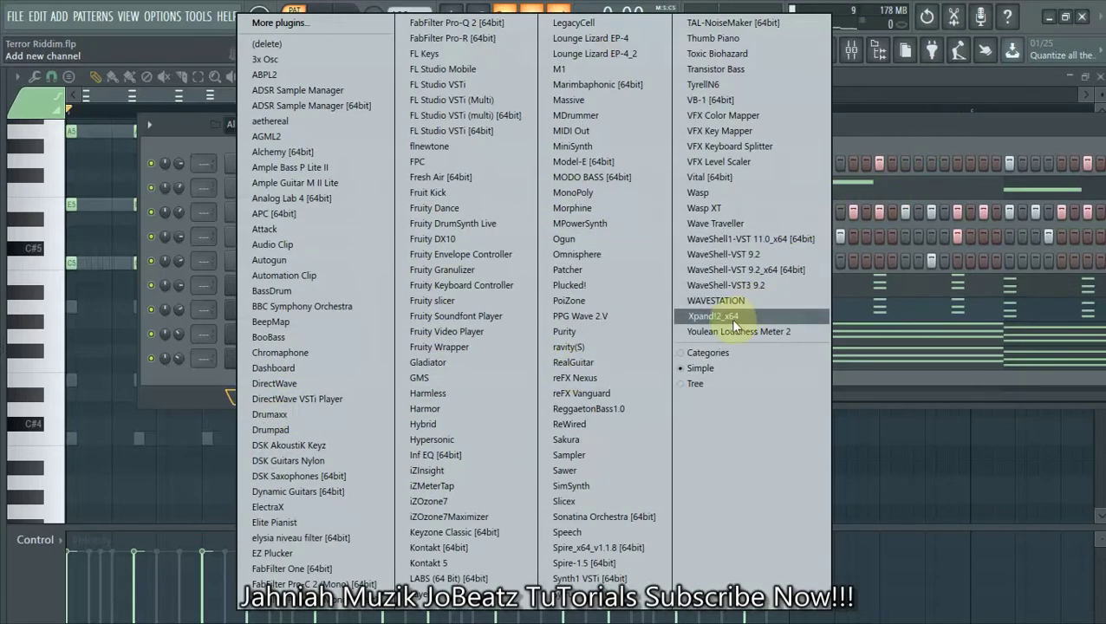
{"action": "left_click", "coordinate": [922, 130]}
{"action": "right_click", "coordinate": [295, 360]}
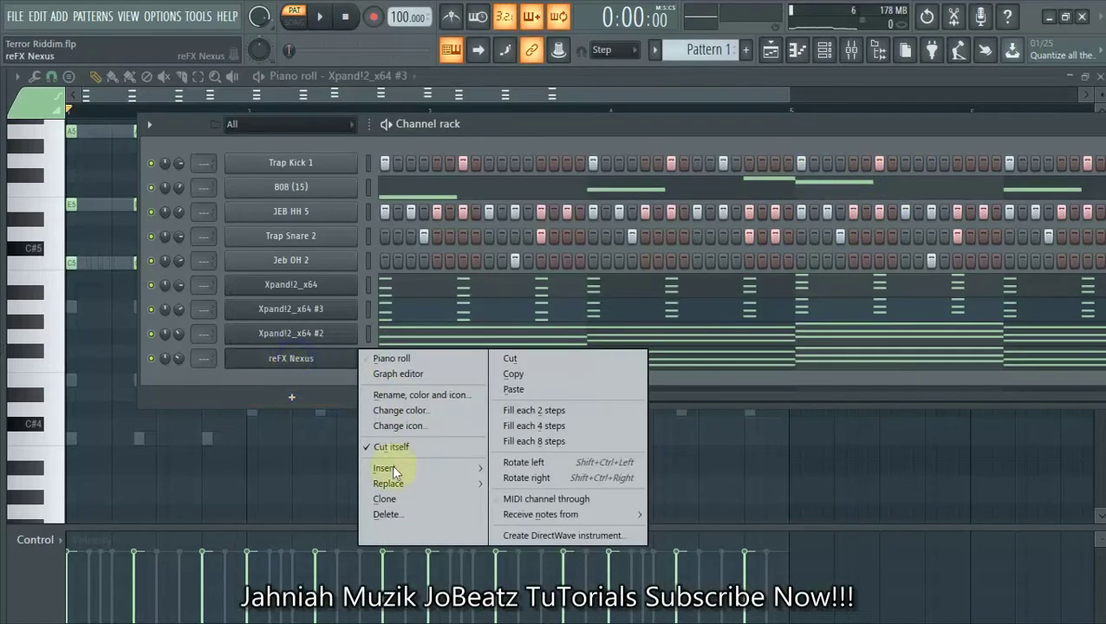
{"action": "left_click", "coordinate": [381, 499]}
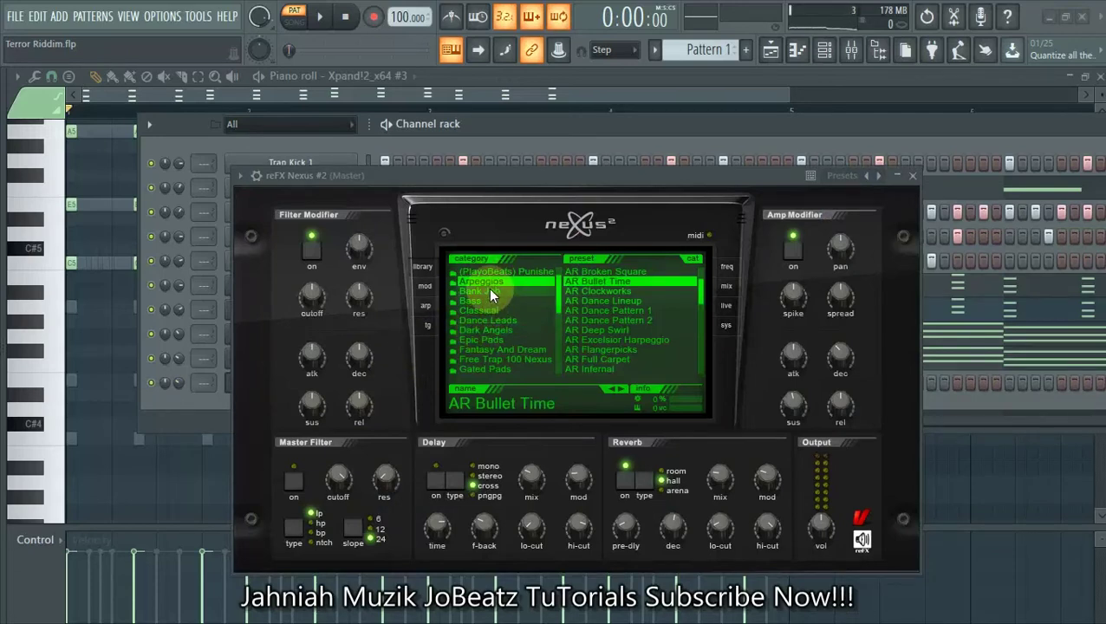
{"action": "left_click", "coordinate": [526, 292]}
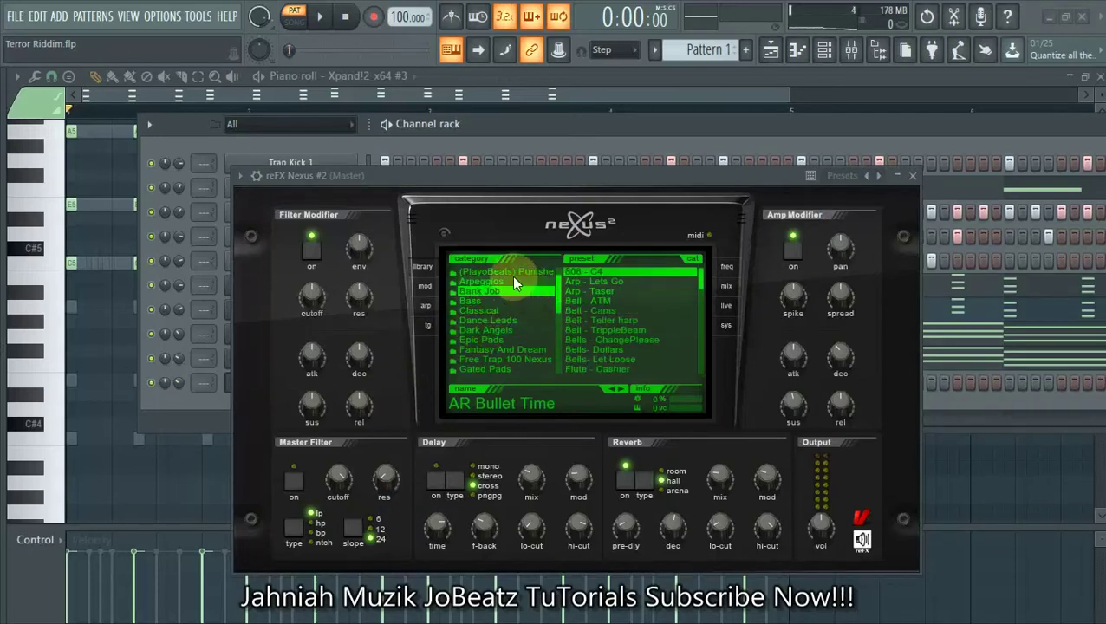
{"action": "left_click", "coordinate": [511, 269]}
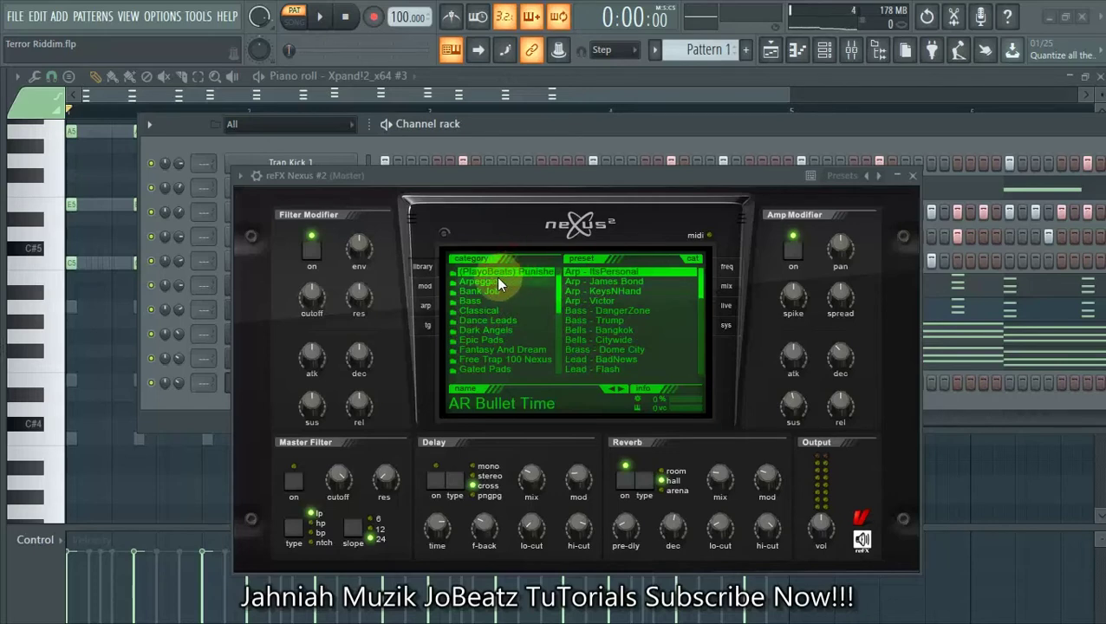
{"action": "left_click", "coordinate": [499, 283]}
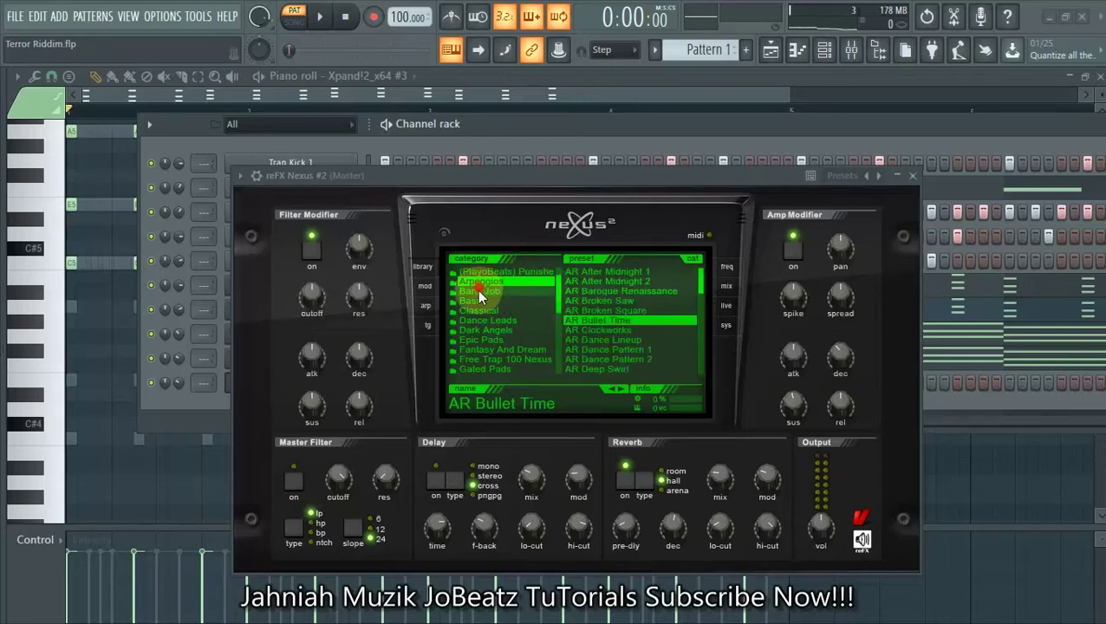
{"action": "left_click", "coordinate": [478, 291]}
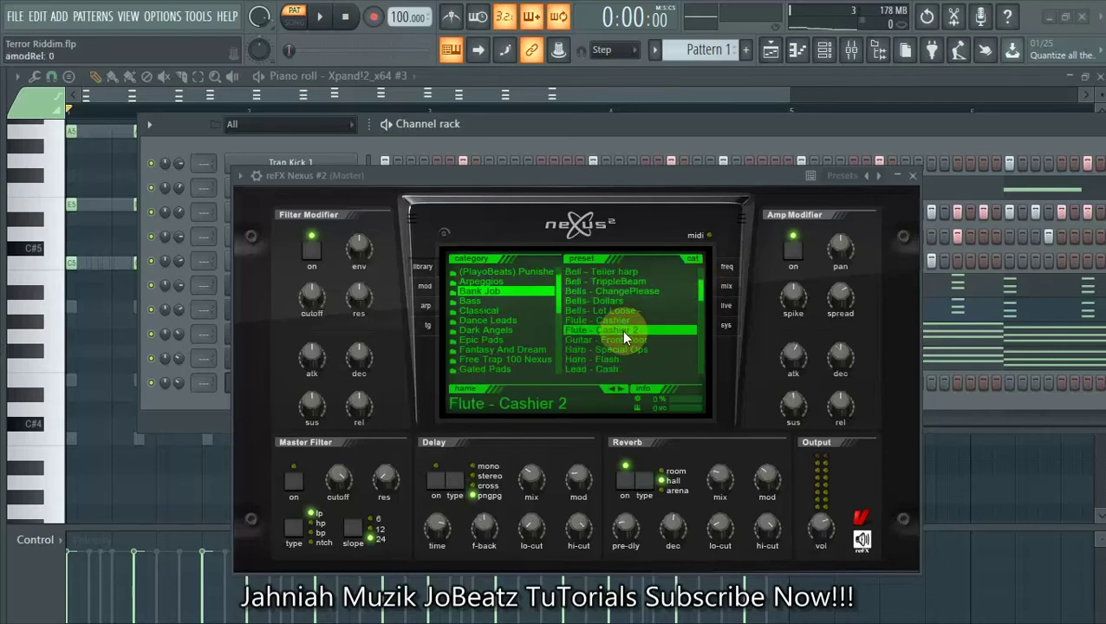
{"action": "left_click_drag", "start_coordinate": [526, 180], "coordinate": [556, 178]}
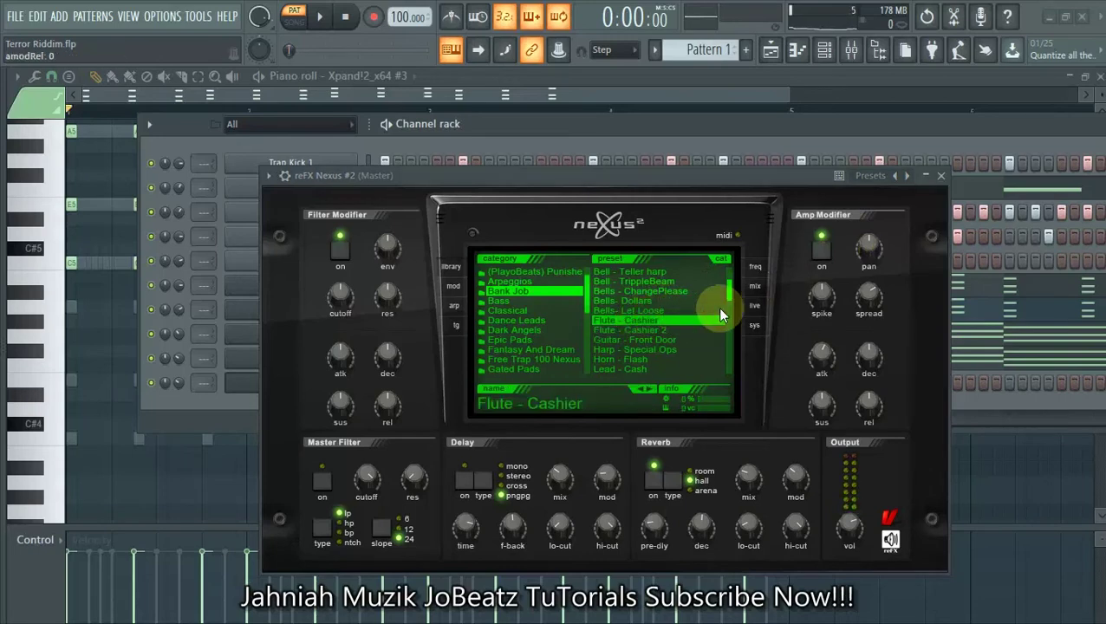
{"action": "left_click_drag", "start_coordinate": [674, 177], "coordinate": [630, 177]}
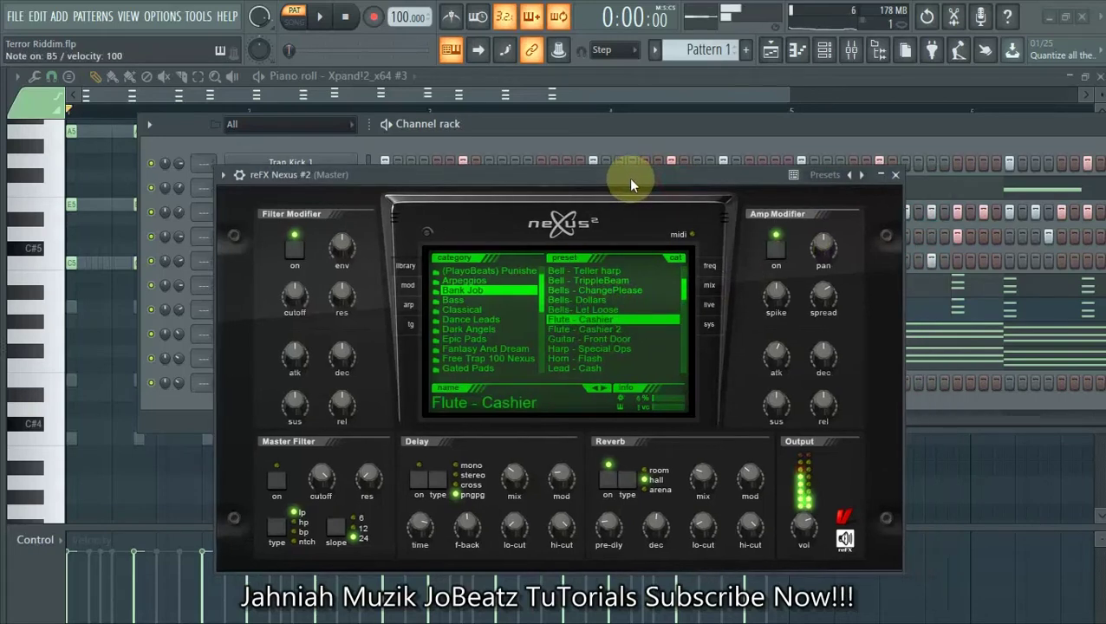
{"action": "left_click", "coordinate": [896, 175]}
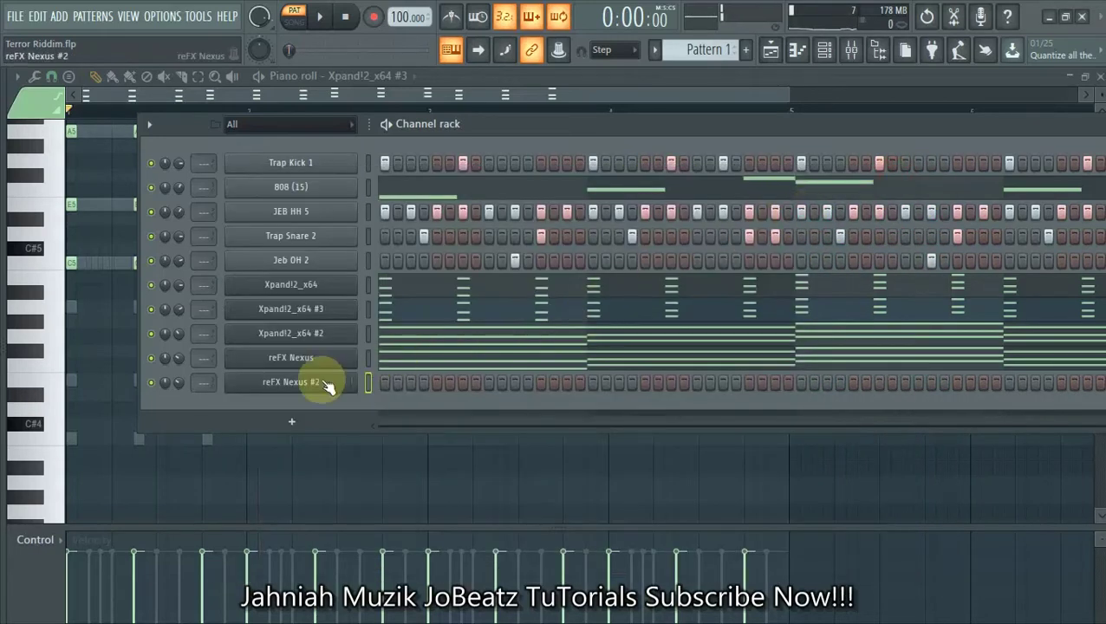
Draw one-bar C6 and C5 notes in bar 1 of the reFX Nexus #2 piano roll, and play them back
{"action": "right_click", "coordinate": [297, 395]}
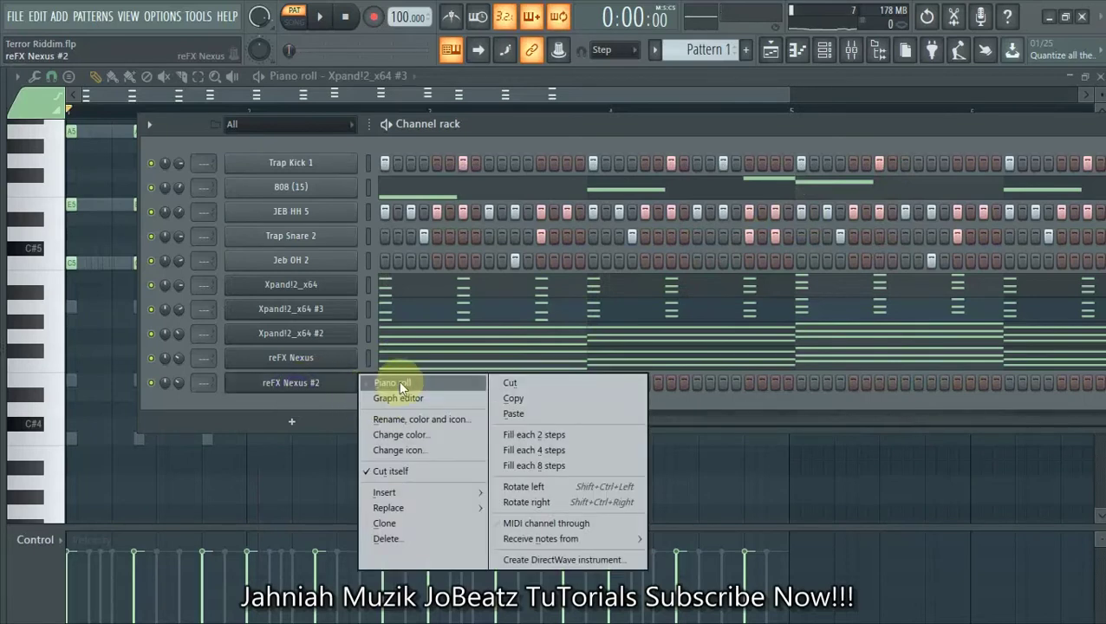
{"action": "left_click", "coordinate": [394, 383]}
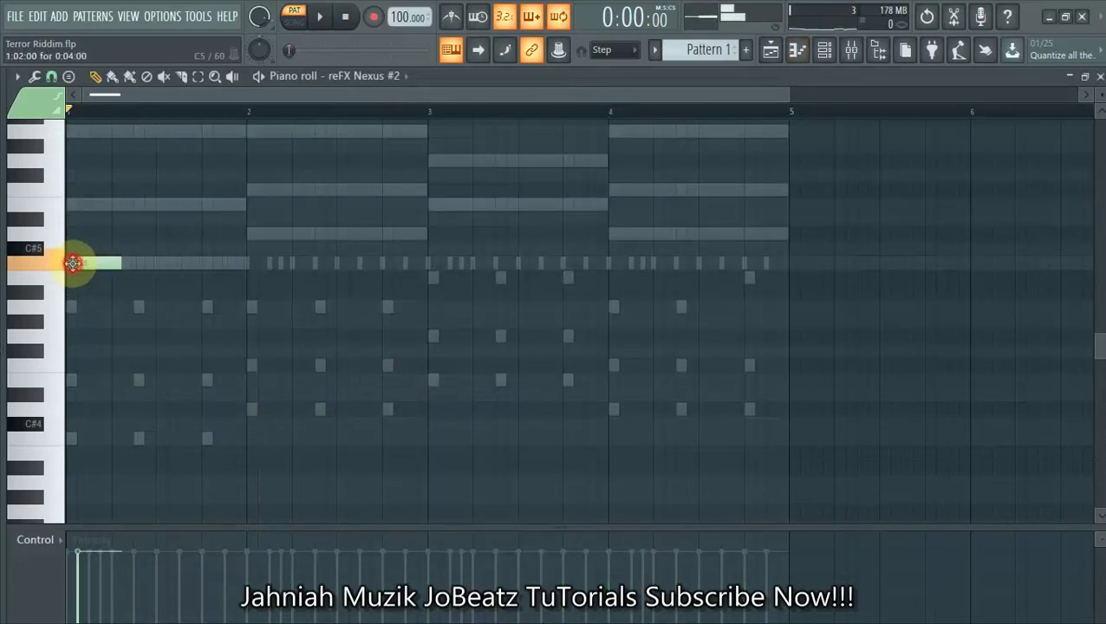
{"action": "scroll", "coordinate": [97, 345], "scroll_direction": "up", "scroll_amount": 4}
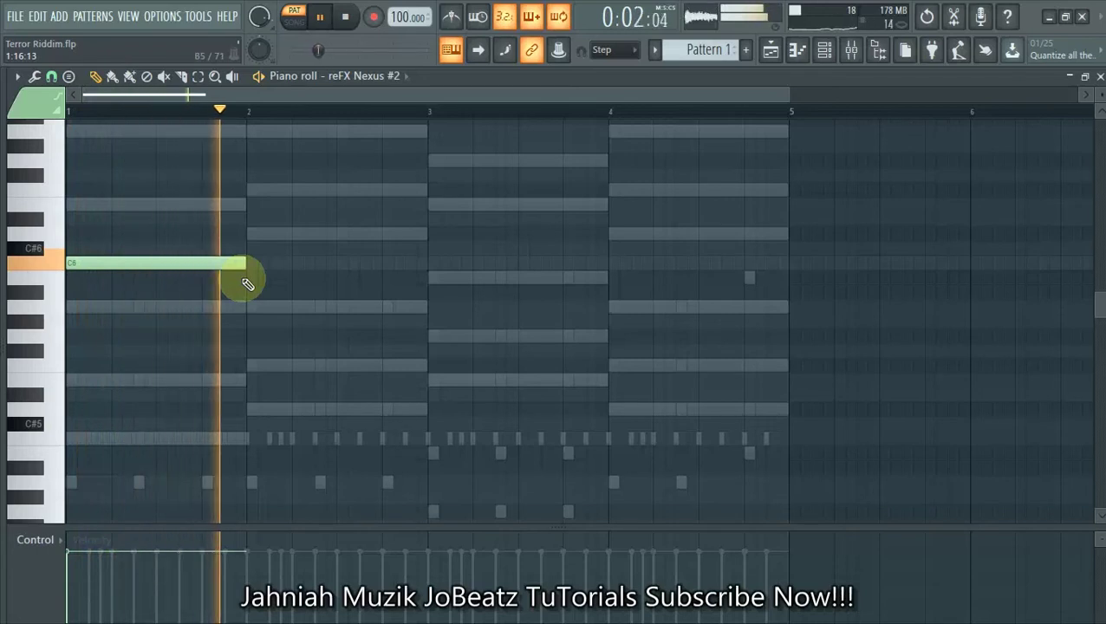
{"action": "key", "text": "space"}
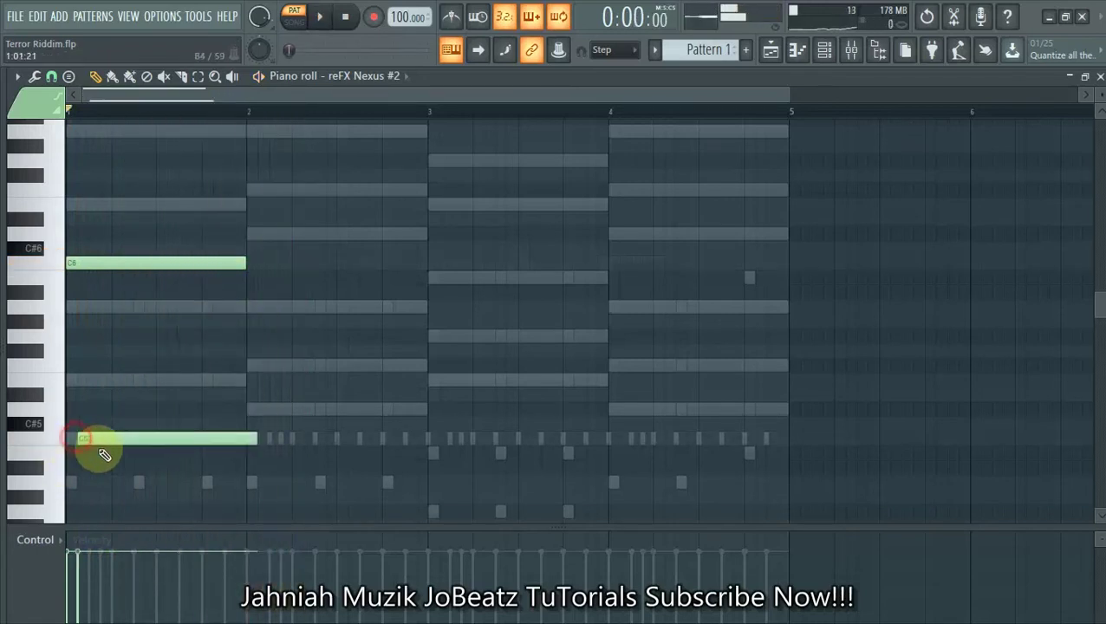
{"action": "key", "text": "space"}
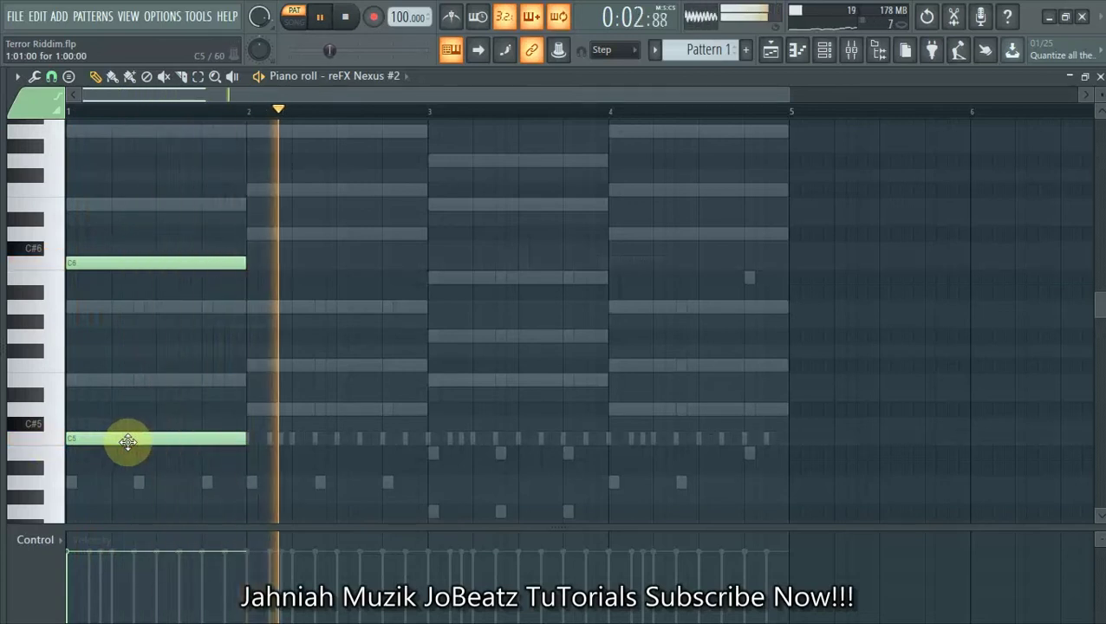
Remove the C5 note from reFX Nexus #2, draw a one-bar E6 note in bar 3, and play the pattern back
{"action": "key", "text": "space"}
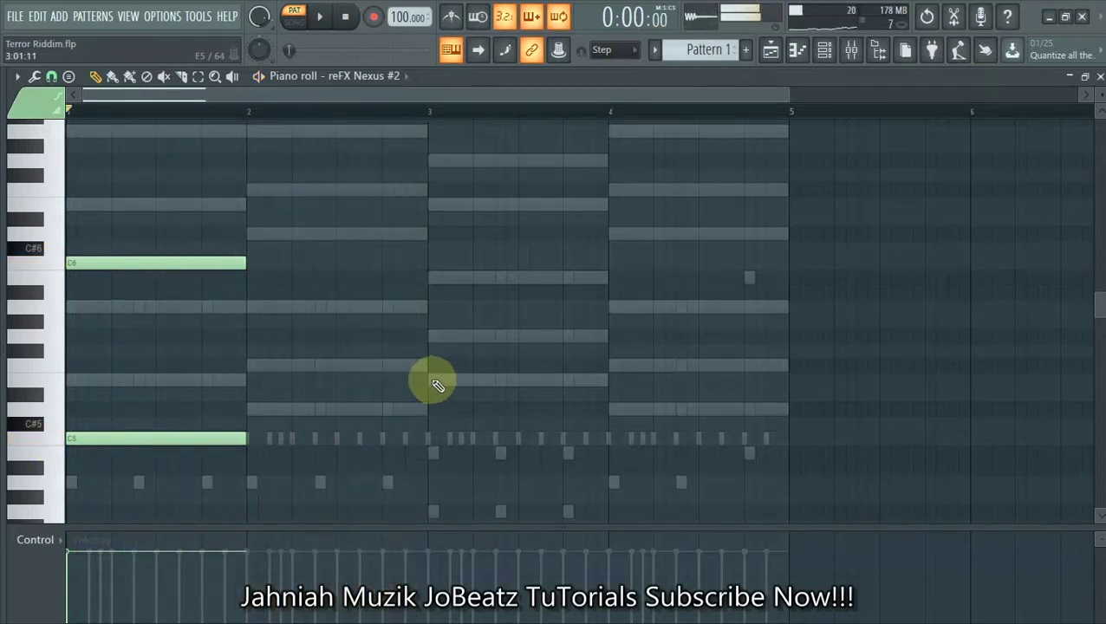
{"action": "key", "text": "space"}
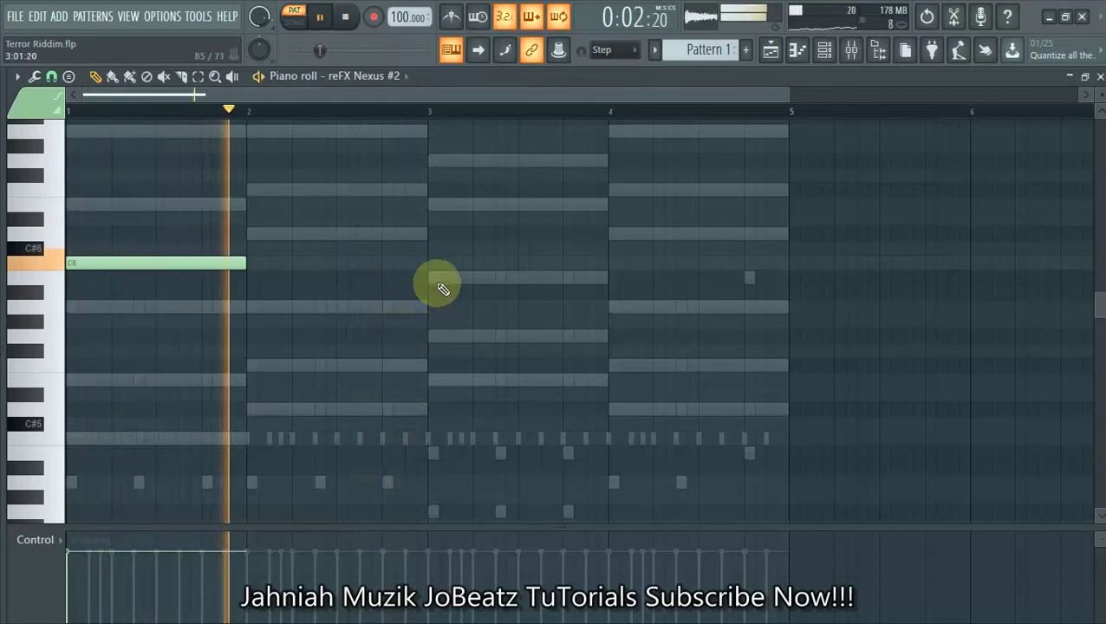
{"action": "left_click", "coordinate": [432, 204]}
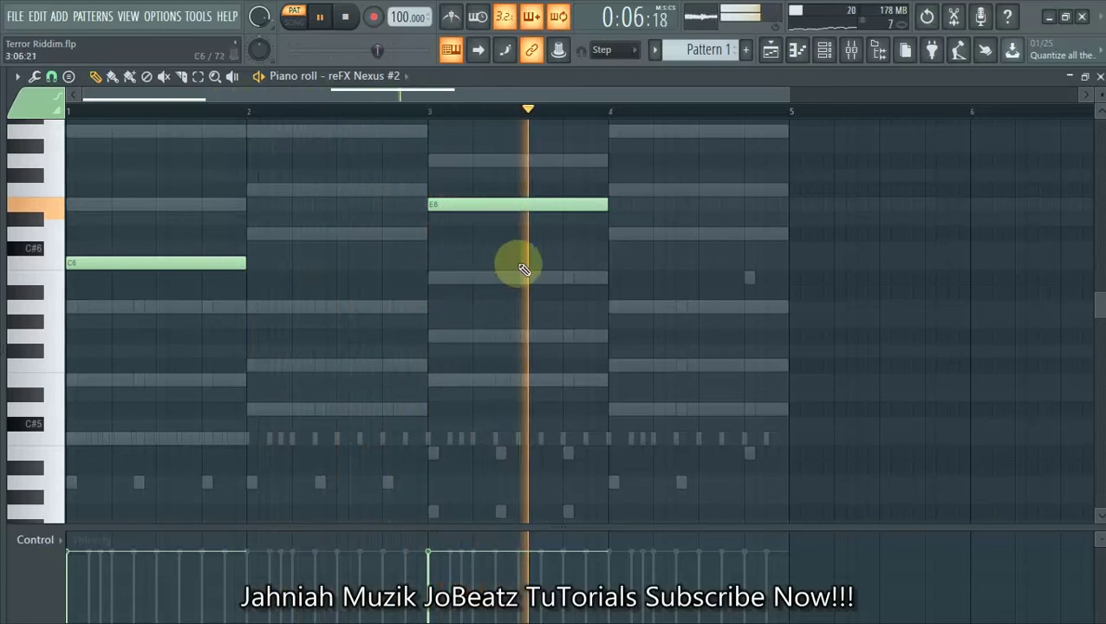
{"action": "left_click", "coordinate": [824, 49]}
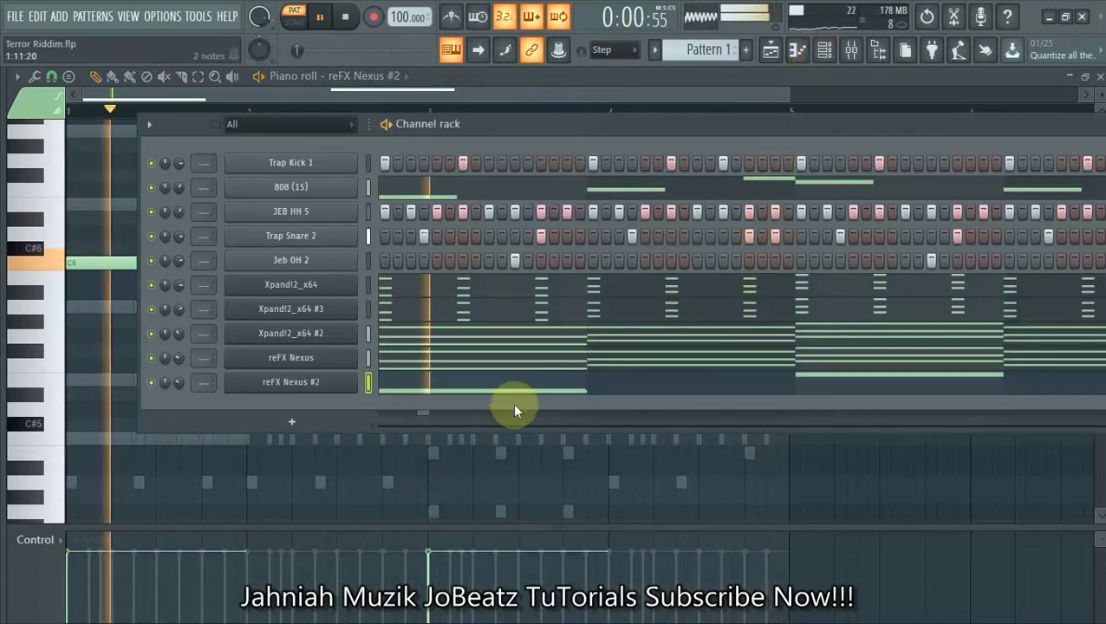
{"action": "left_click", "coordinate": [544, 388]}
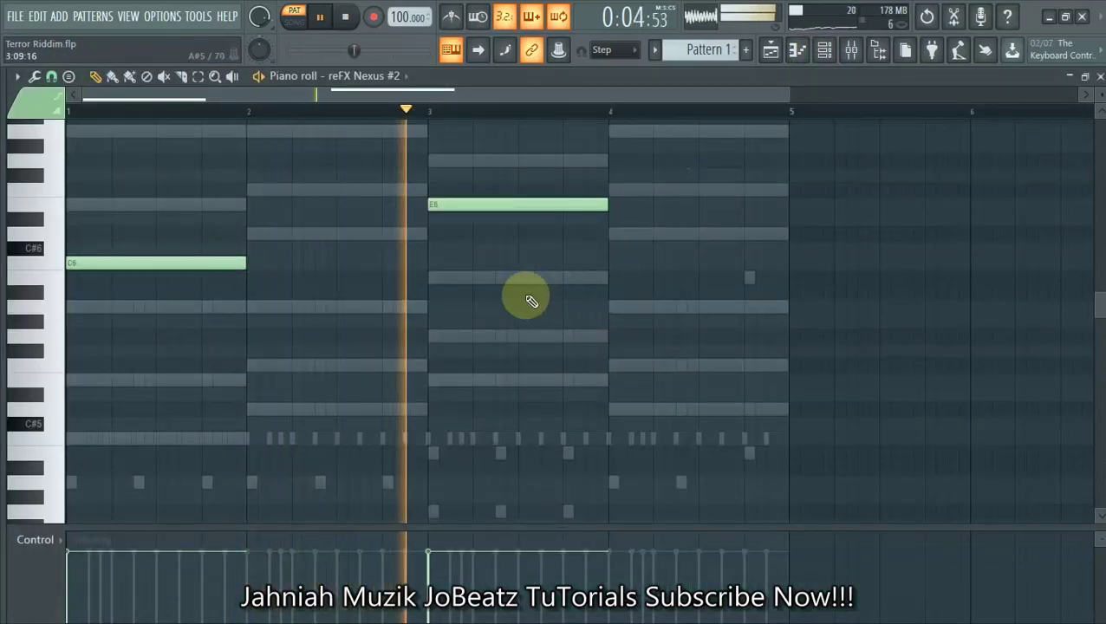
{"action": "key", "text": "space"}
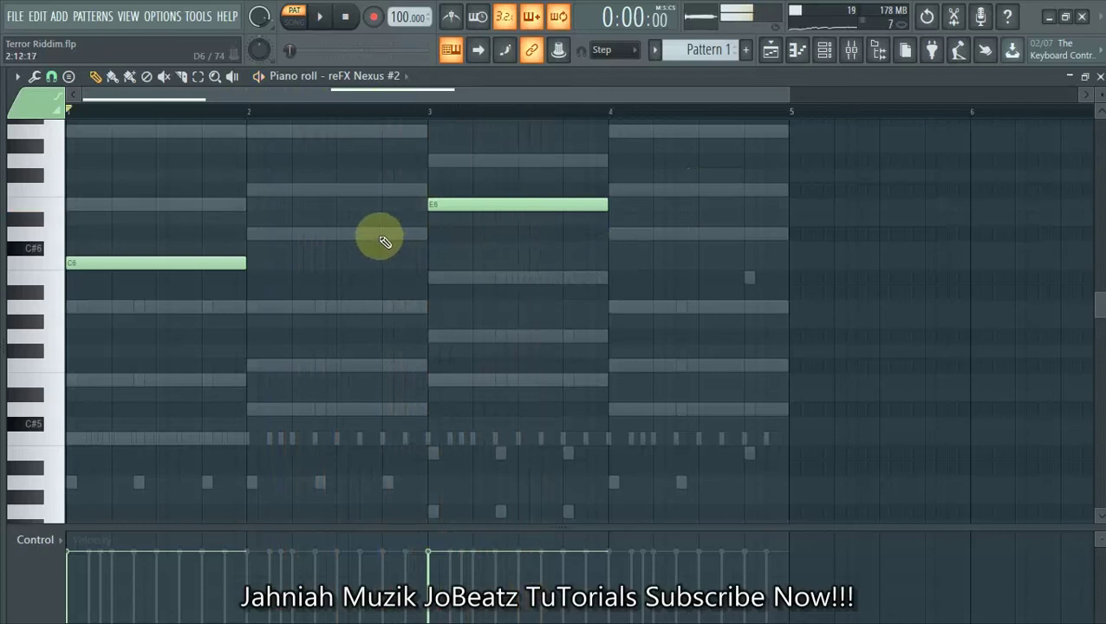
Draw a one-beat D6 at the end of bar 2, and half-beat D6 and E6 notes at the end of bar 1
{"action": "left_click_drag", "start_coordinate": [558, 236], "coordinate": [425, 236]}
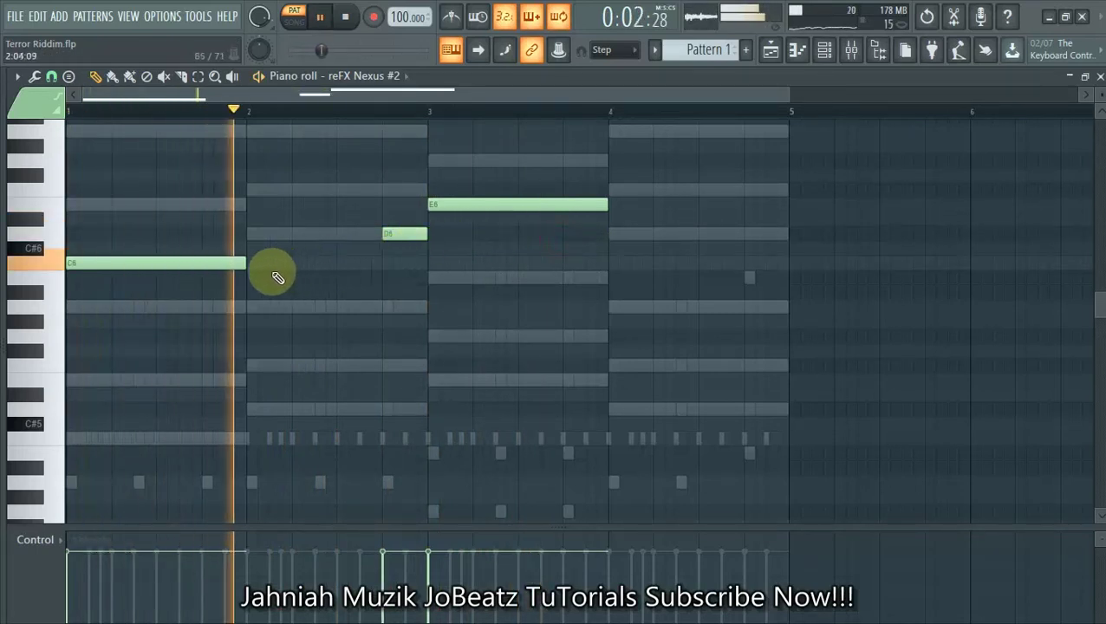
{"action": "key", "text": "space"}
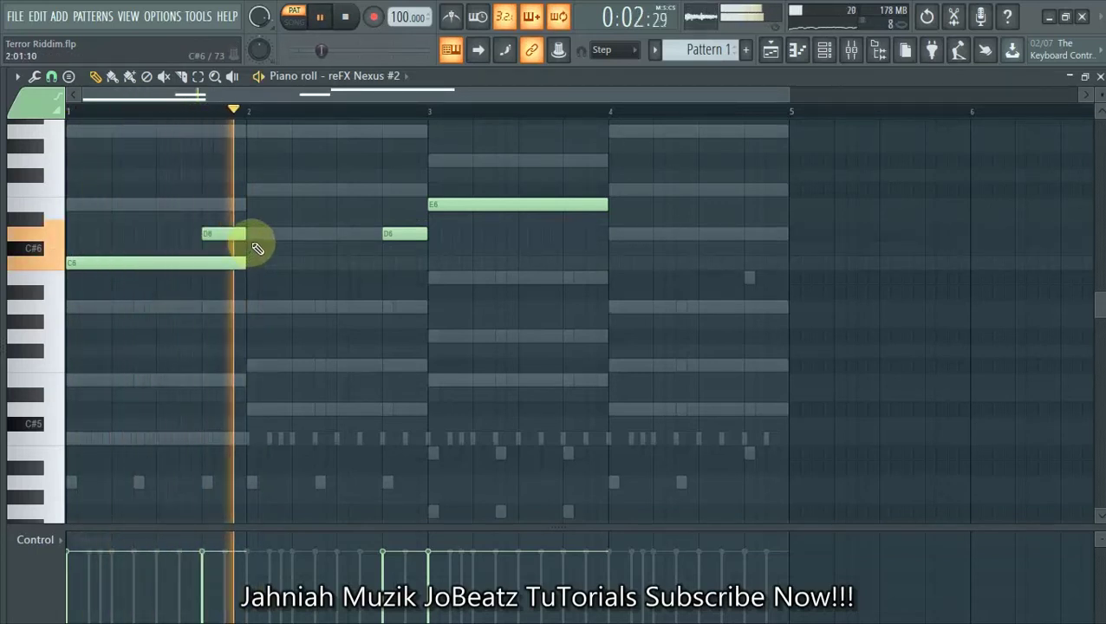
{"action": "key", "text": "space"}
{"action": "key", "text": "space"}
{"action": "left_click_drag", "start_coordinate": [244, 237], "coordinate": [217, 238]}
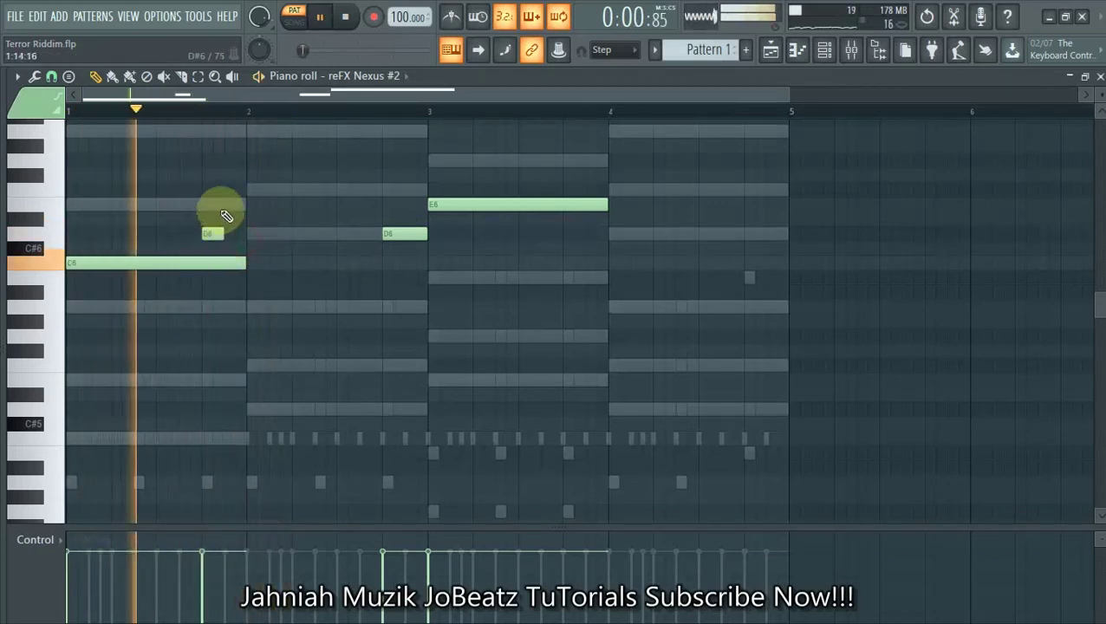
{"action": "left_click", "coordinate": [228, 204]}
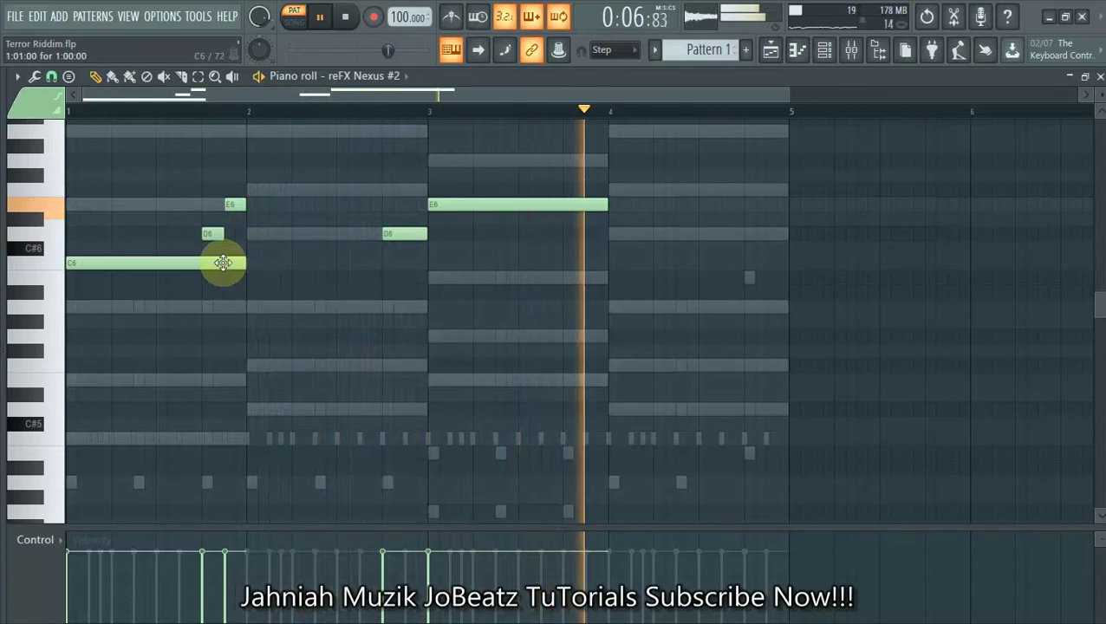
Draw a one-bar A5 in bar 2, a one-bar D6 in bar 4, and half-beat G6 and A6 notes ending bar 3
{"action": "left_click", "coordinate": [247, 305]}
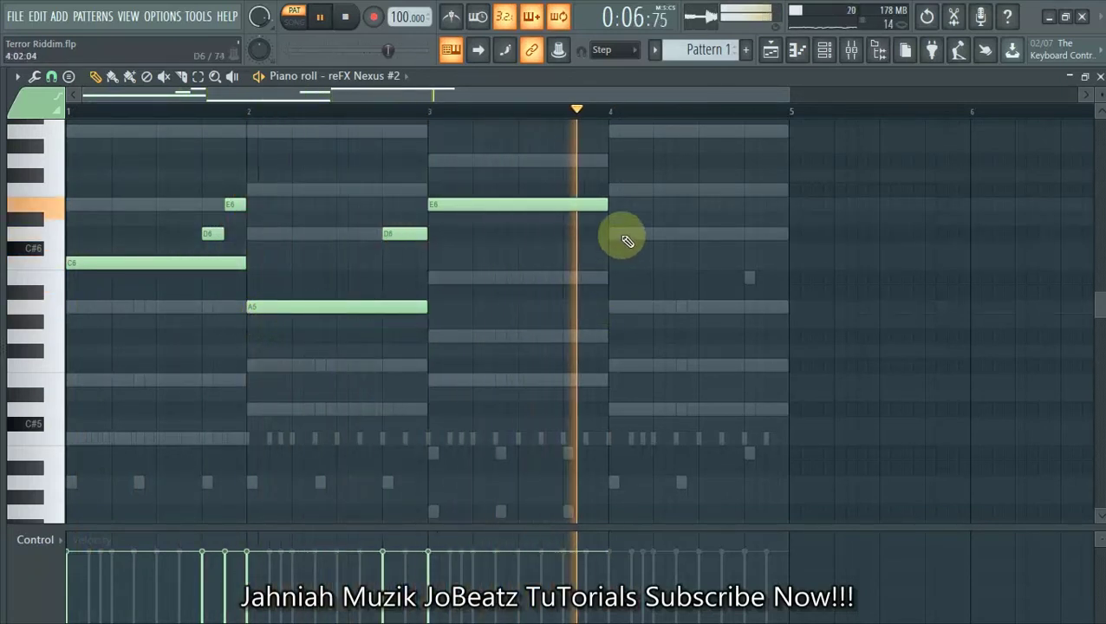
{"action": "left_click", "coordinate": [398, 234]}
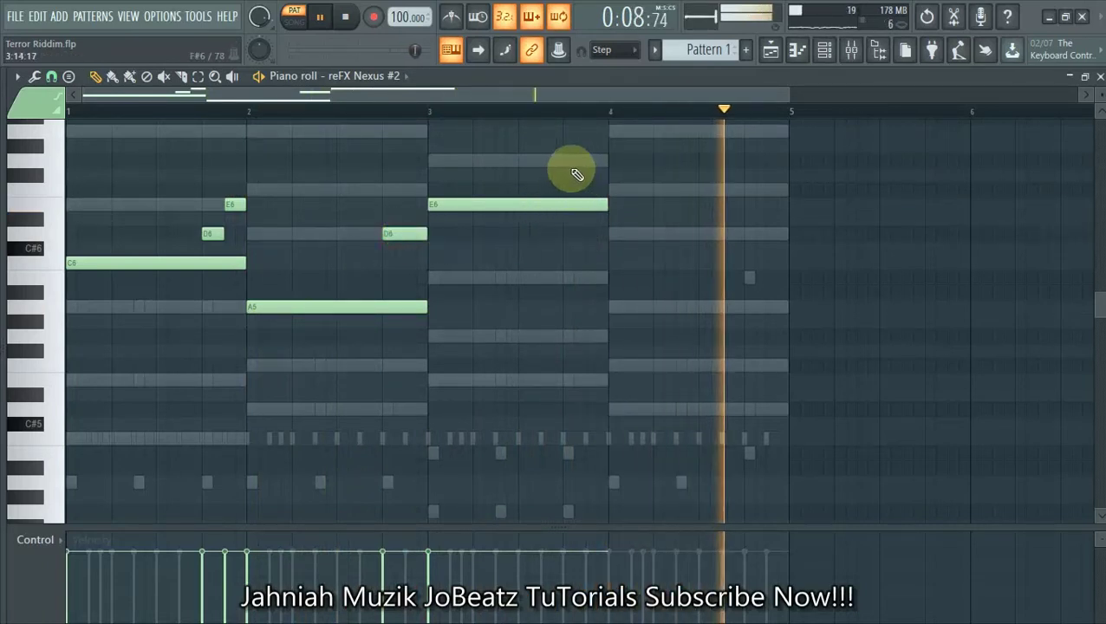
{"action": "left_click", "coordinate": [565, 159]}
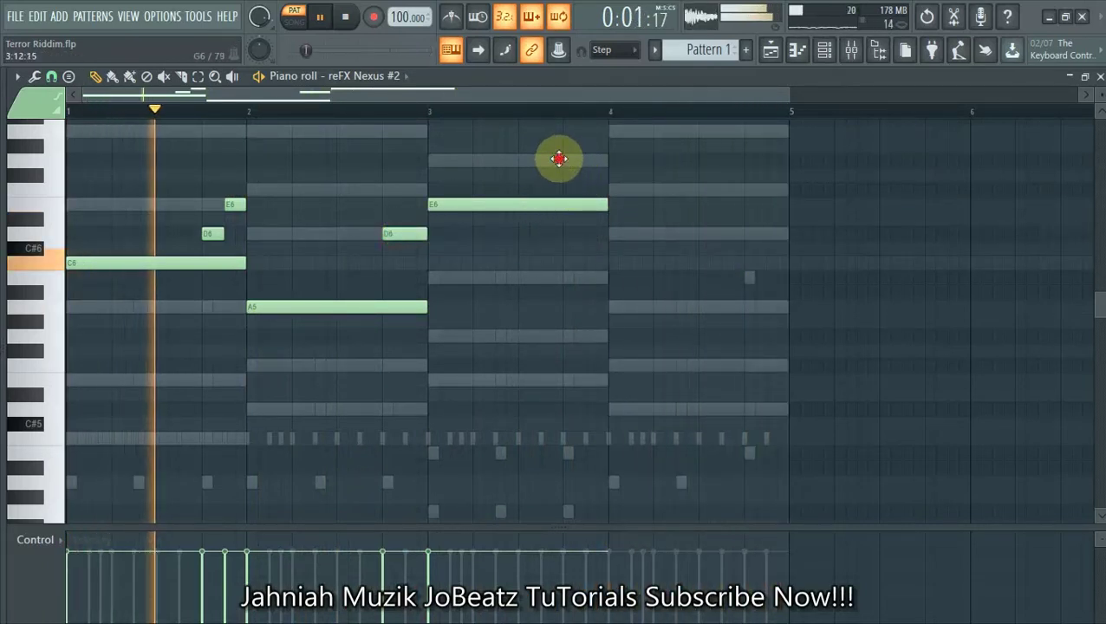
{"action": "scroll", "coordinate": [607, 293], "scroll_direction": "up", "scroll_amount": 3}
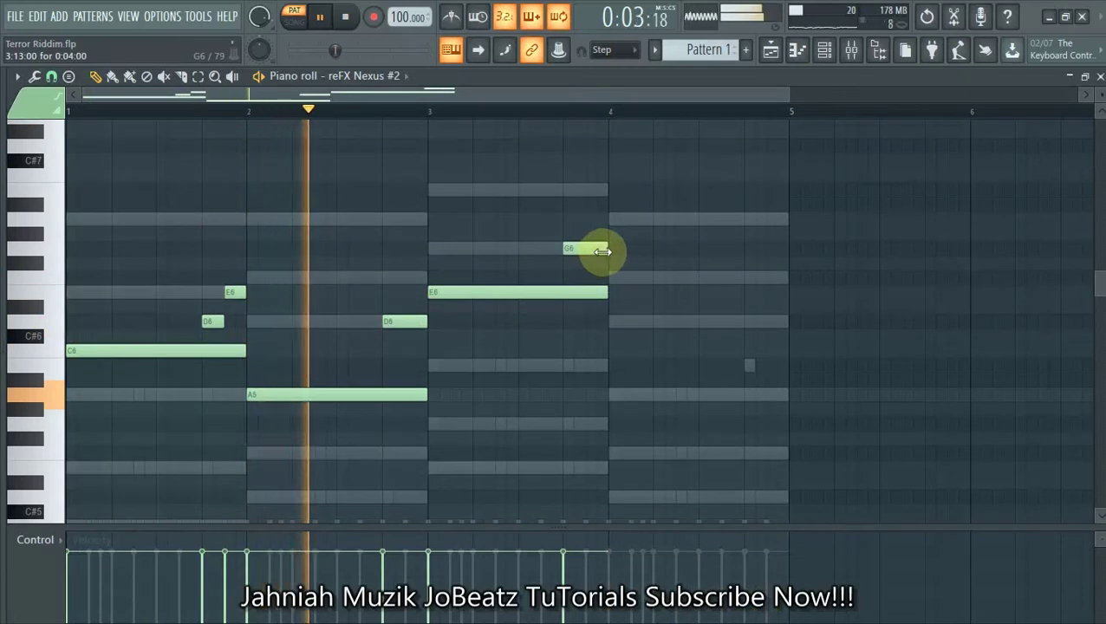
{"action": "left_click", "coordinate": [612, 325]}
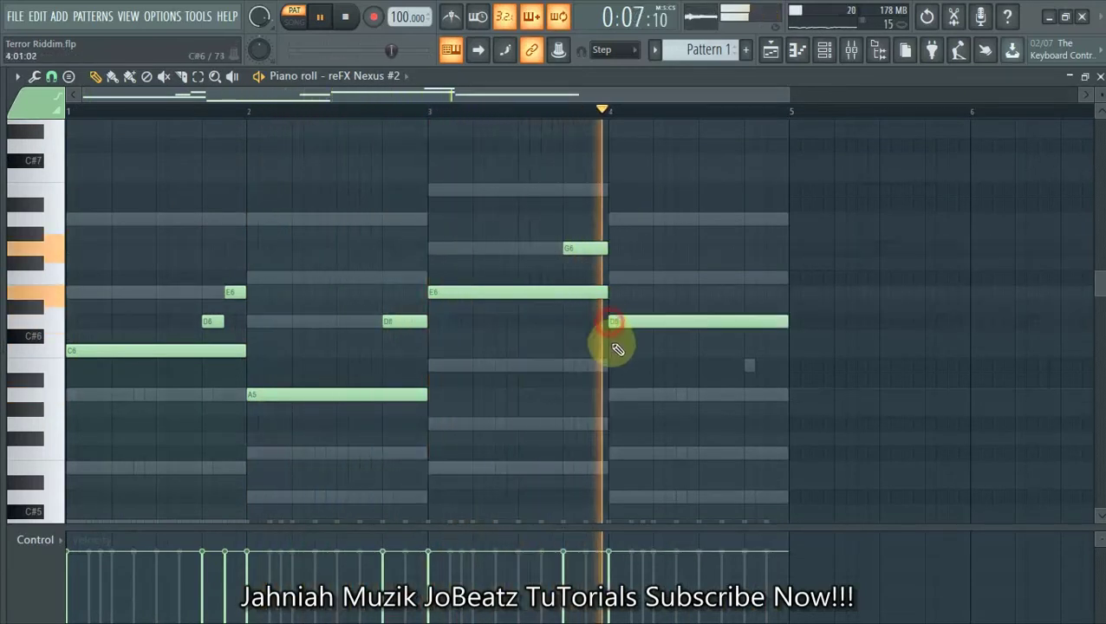
{"action": "left_click_drag", "start_coordinate": [608, 250], "coordinate": [585, 249]}
{"action": "left_click", "coordinate": [591, 219]}
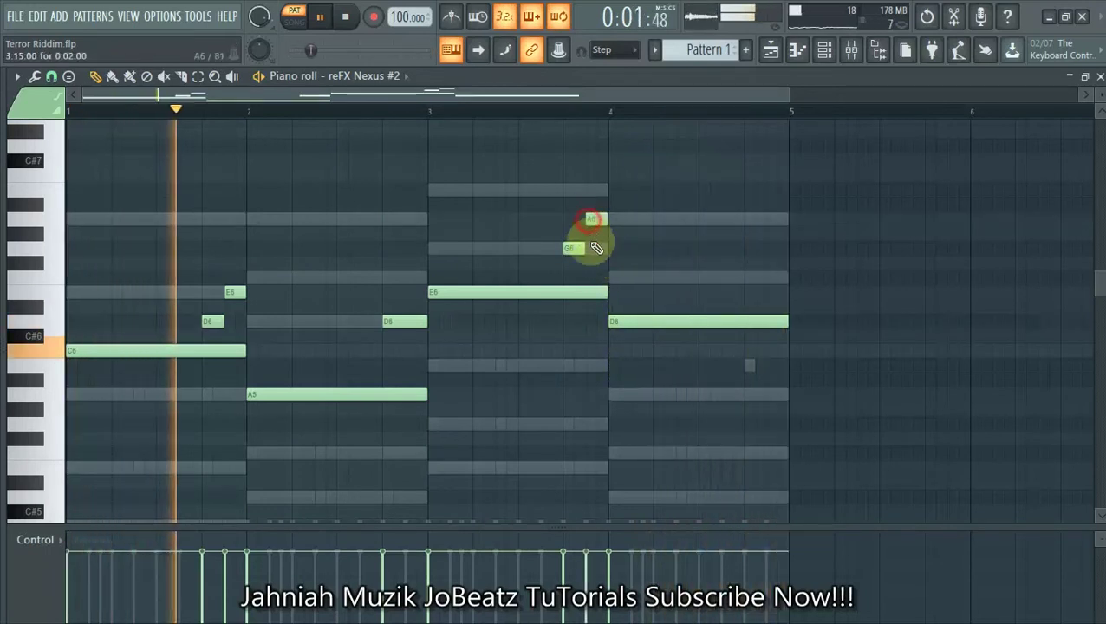
Solo the reFX Nexus #2 channel and lower its plugin output volume to about 74
{"action": "left_click", "coordinate": [824, 51]}
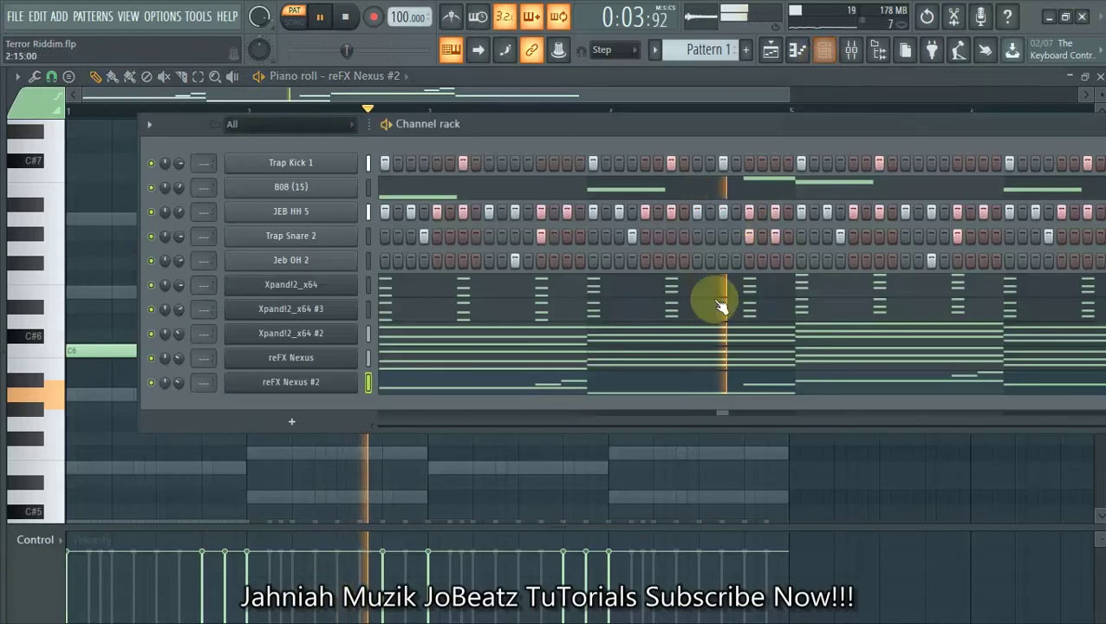
{"action": "right_click", "coordinate": [153, 383]}
{"action": "left_click", "coordinate": [165, 371]}
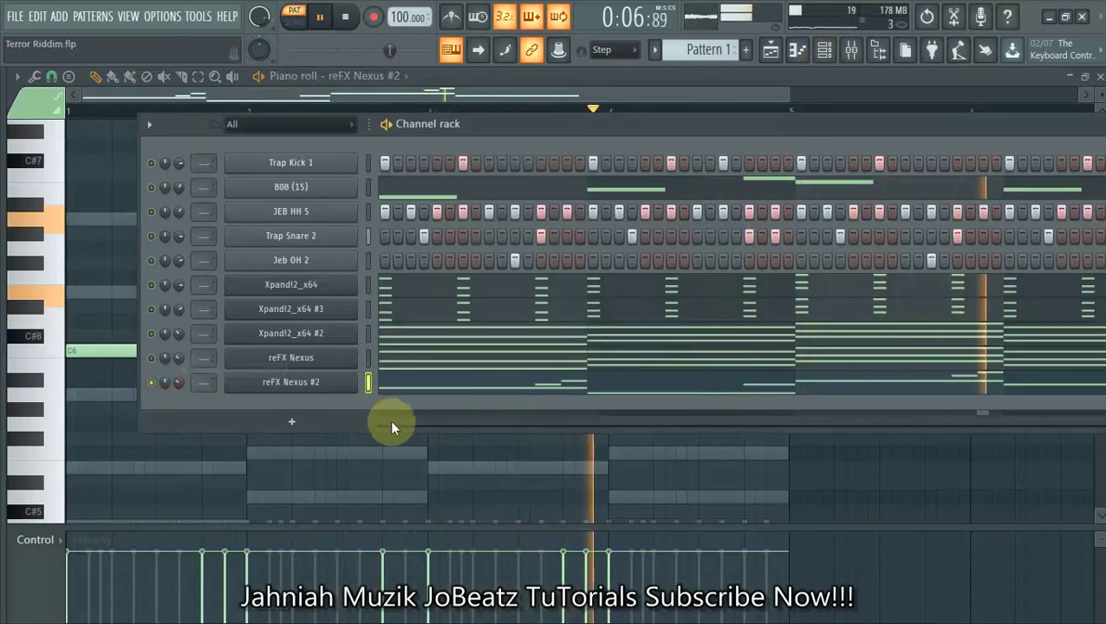
{"action": "left_click", "coordinate": [286, 382]}
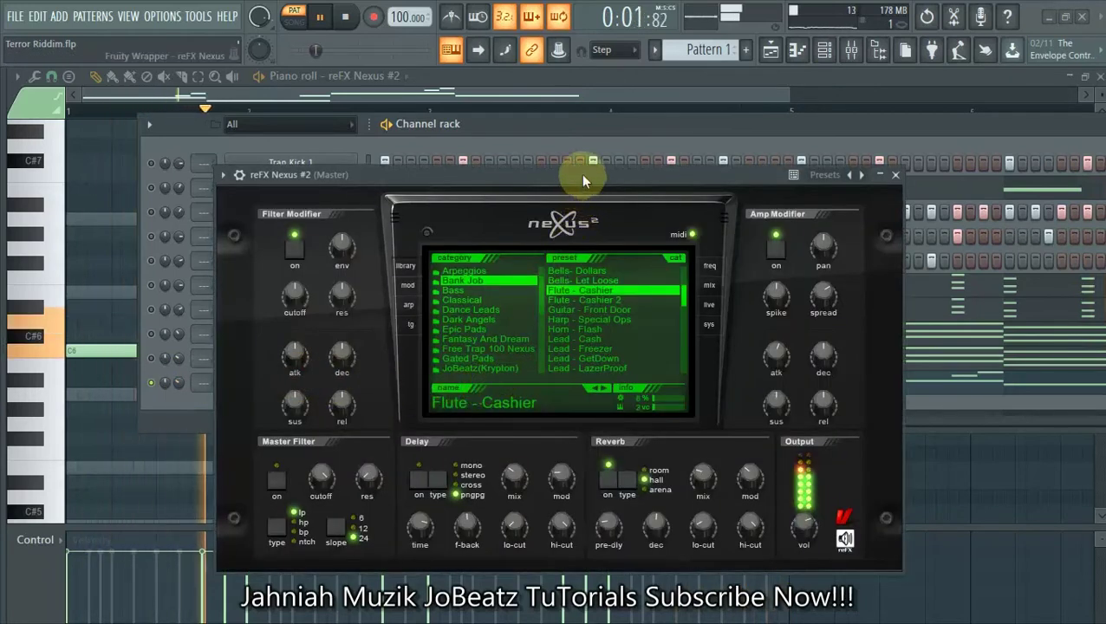
{"action": "left_click_drag", "start_coordinate": [581, 174], "coordinate": [570, 95]}
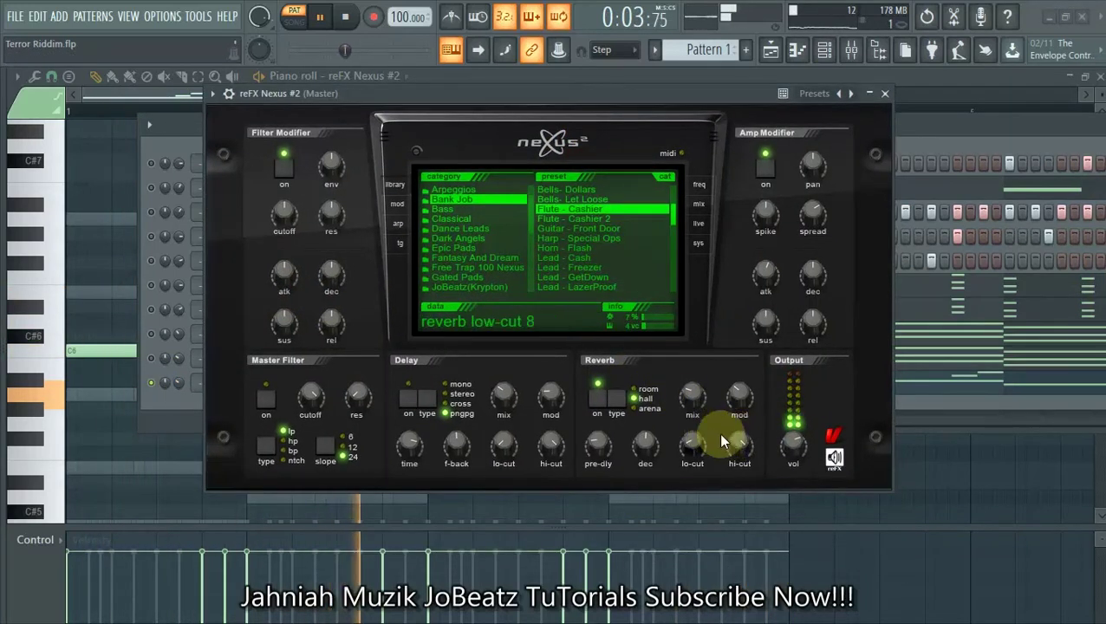
{"action": "left_click_drag", "start_coordinate": [793, 445], "coordinate": [798, 470]}
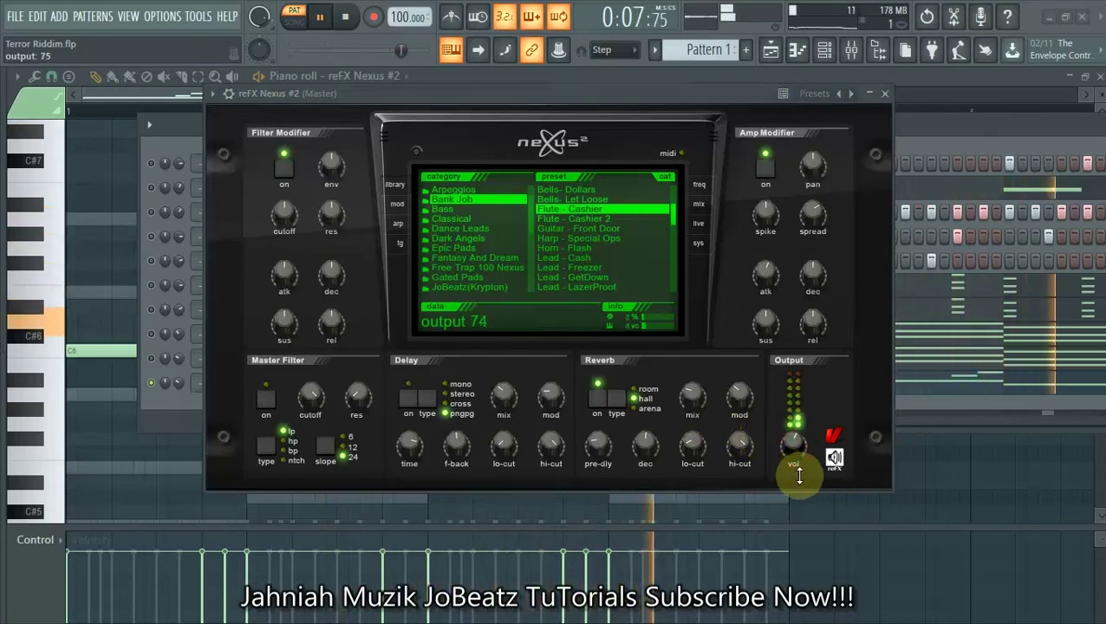
{"action": "left_click", "coordinate": [884, 93]}
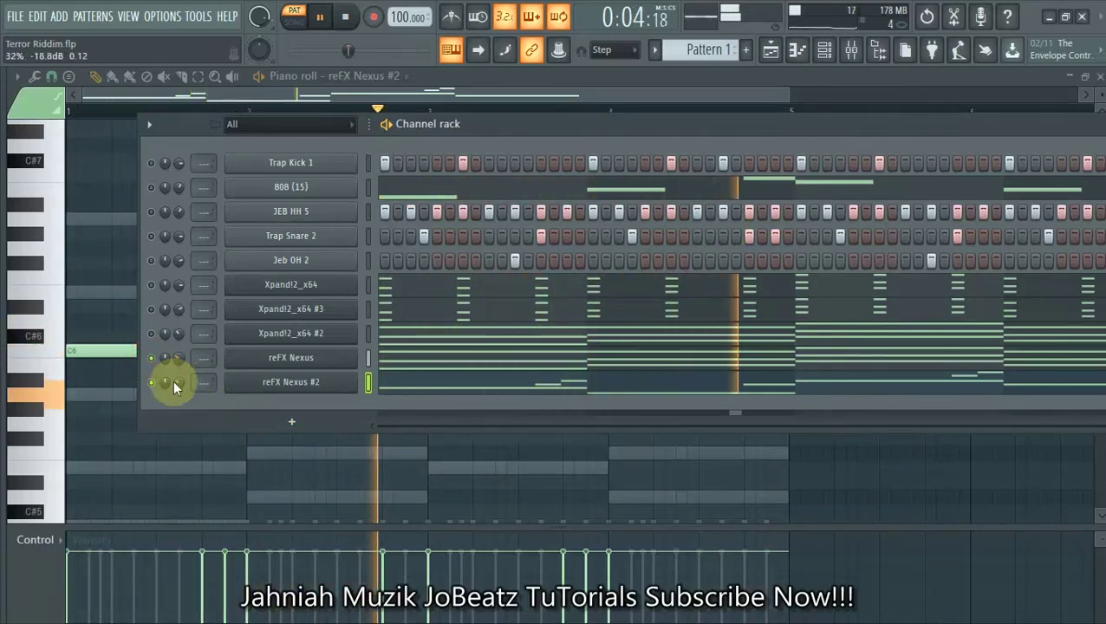
Unmute the three Xpand!2_x64 channels, the 808 (15) and the drum channels, and save the project
{"action": "left_click", "coordinate": [156, 337]}
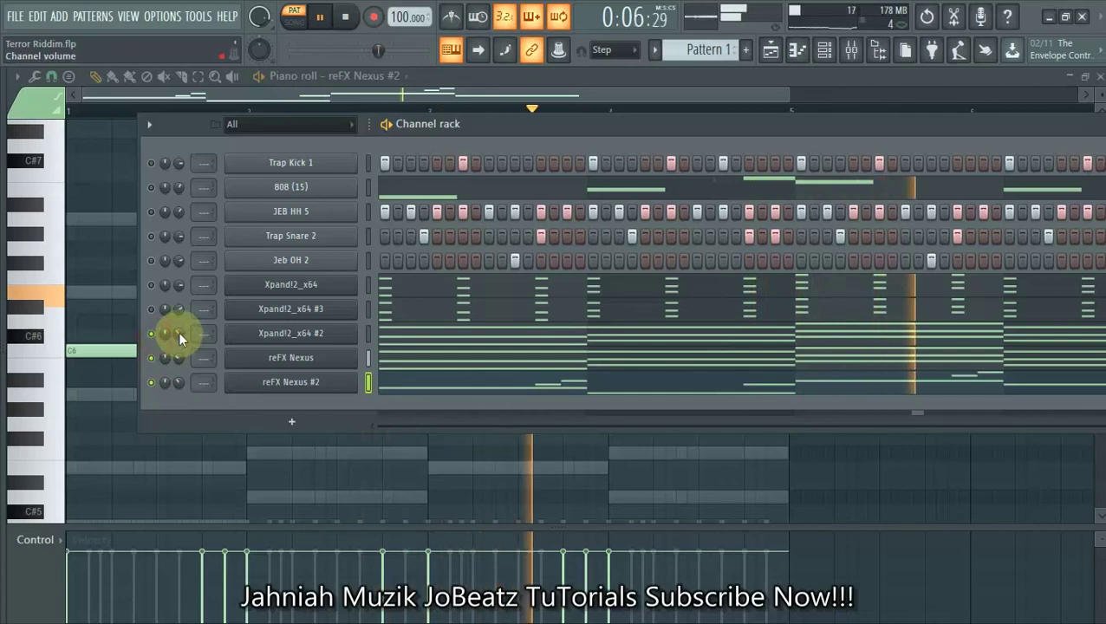
{"action": "left_click", "coordinate": [151, 310]}
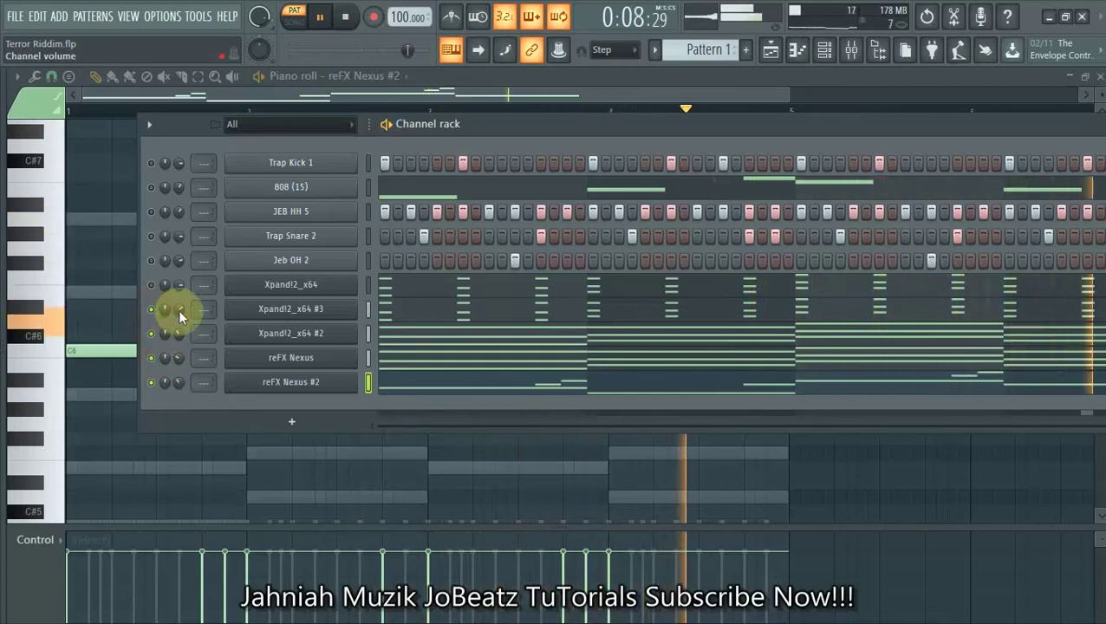
{"action": "left_click", "coordinate": [152, 285]}
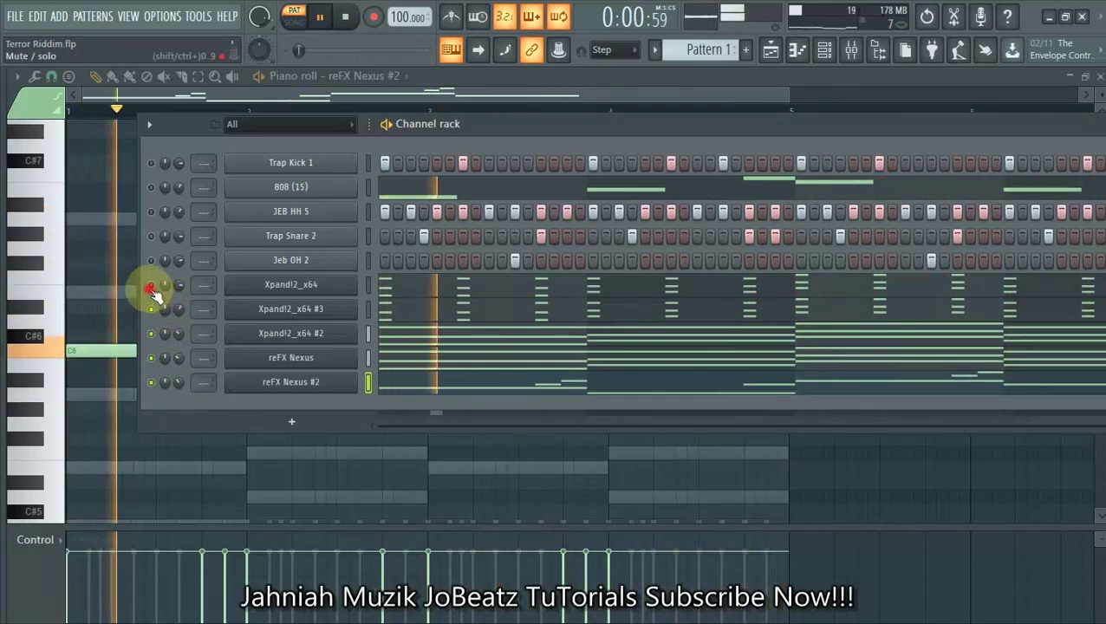
{"action": "left_click_drag", "start_coordinate": [182, 292], "coordinate": [182, 300]}
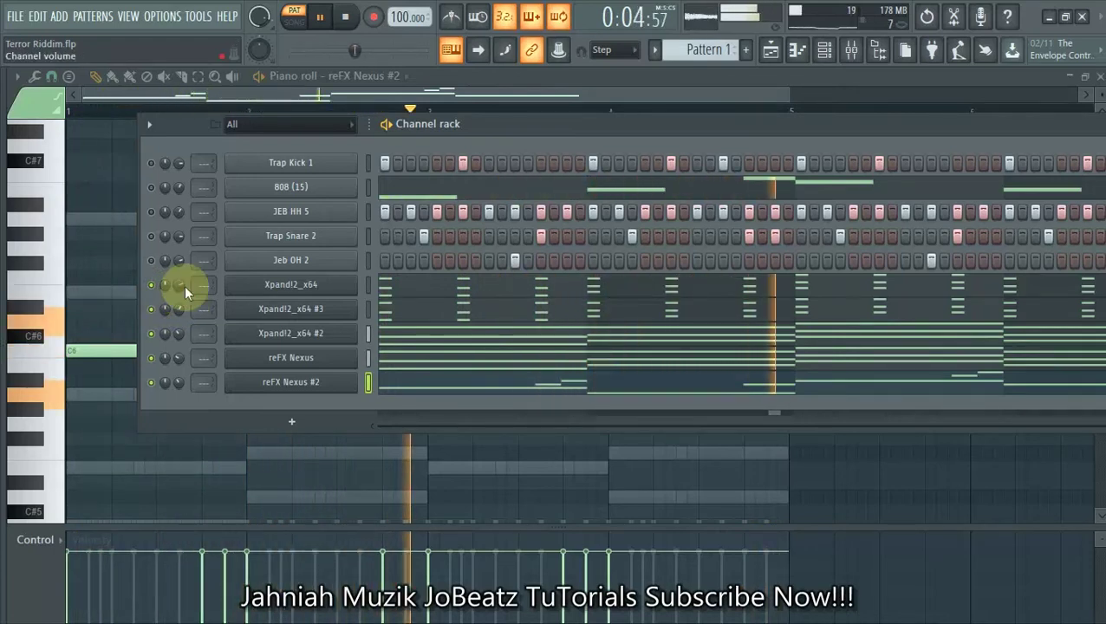
{"action": "left_click", "coordinate": [152, 235]}
{"action": "left_click", "coordinate": [151, 212]}
{"action": "left_click", "coordinate": [153, 261]}
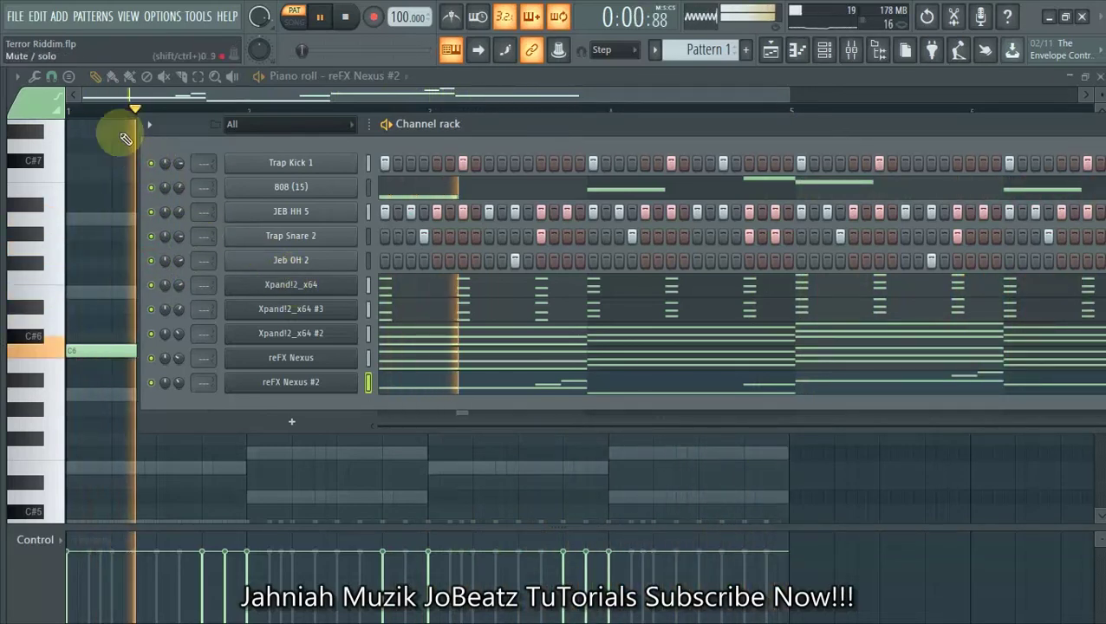
{"action": "left_click", "coordinate": [14, 16]}
{"action": "left_click", "coordinate": [29, 91]}
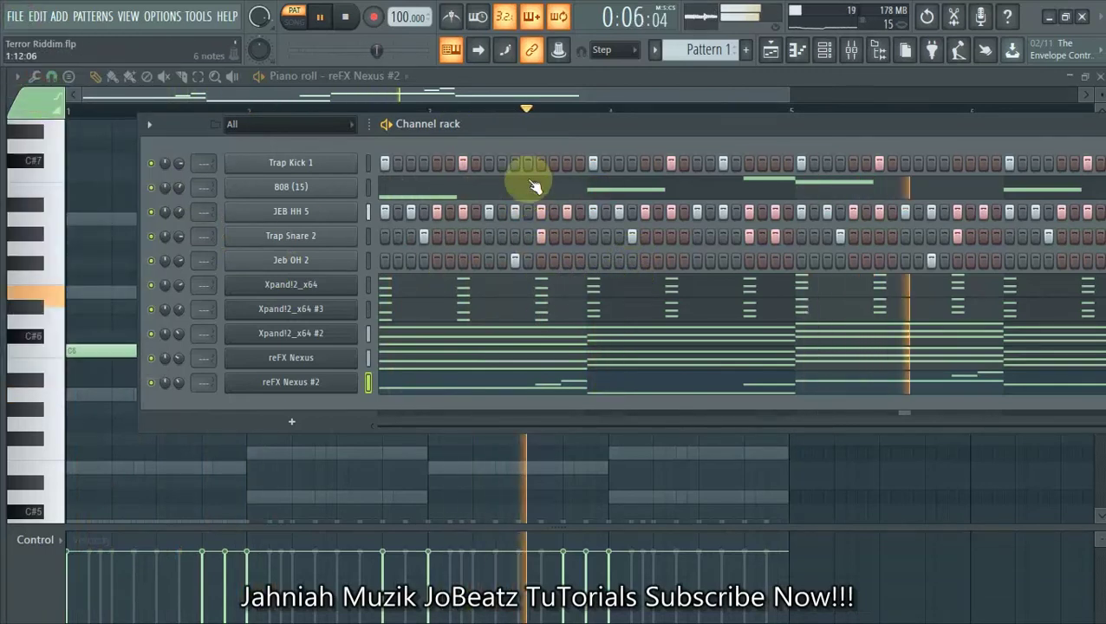
{"action": "left_click_drag", "start_coordinate": [531, 128], "coordinate": [548, 119]}
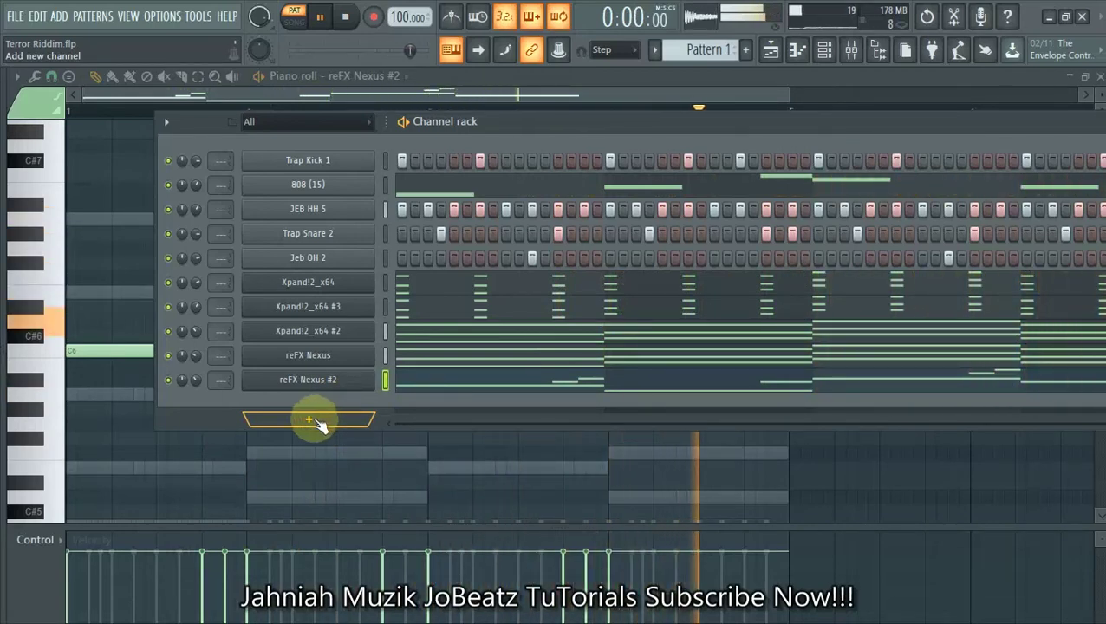
{"action": "right_click", "coordinate": [335, 383]}
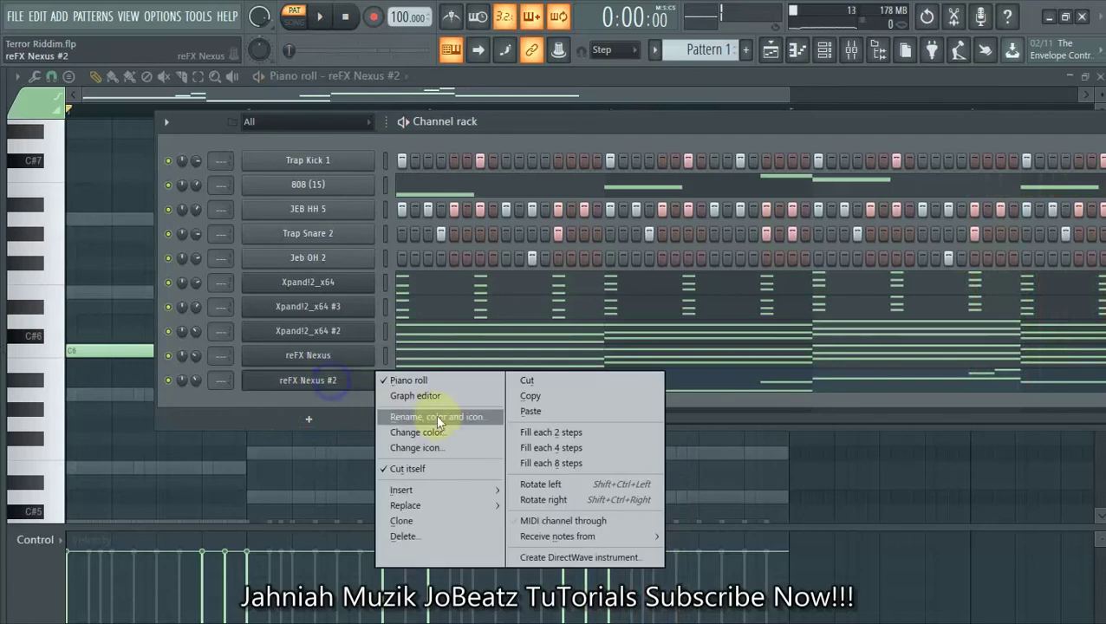
{"action": "mouse_move", "coordinate": [406, 508]}
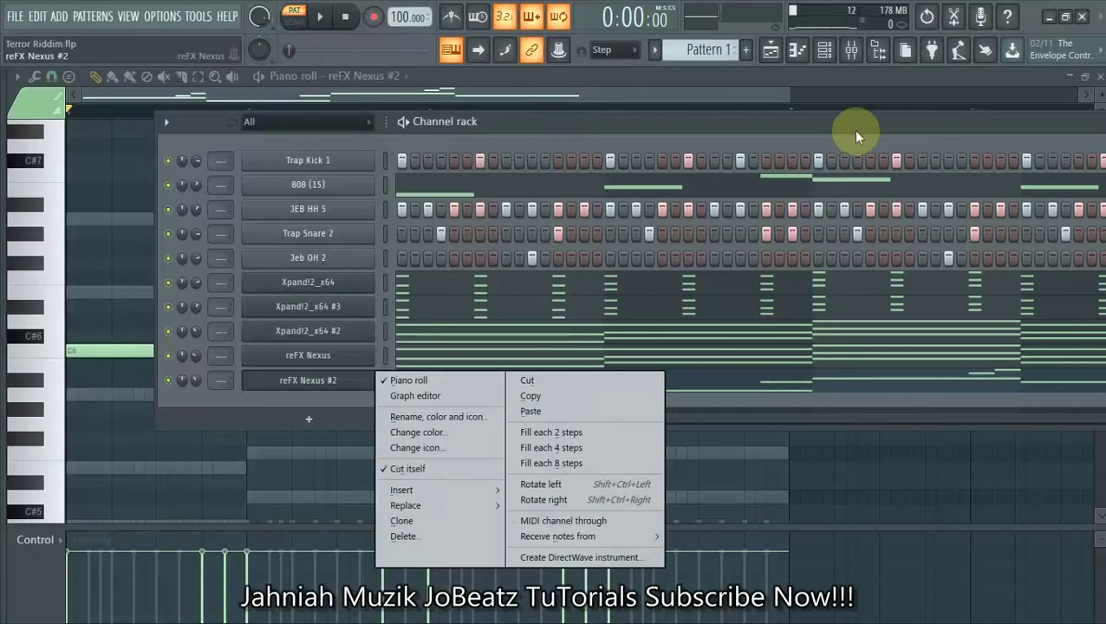
{"action": "left_click", "coordinate": [857, 121]}
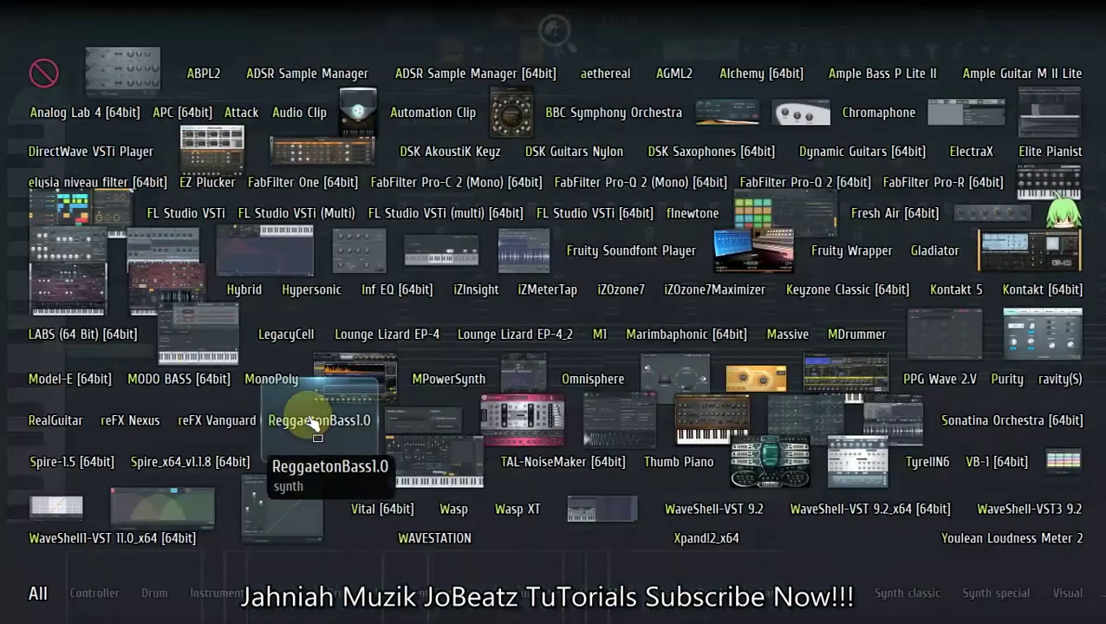
{"action": "left_click", "coordinate": [307, 417]}
Clone the reFX Nexus #2 channel and load the Keys - BellDreams preset from the (PlayoBeats) Keys category
{"action": "right_click", "coordinate": [295, 381]}
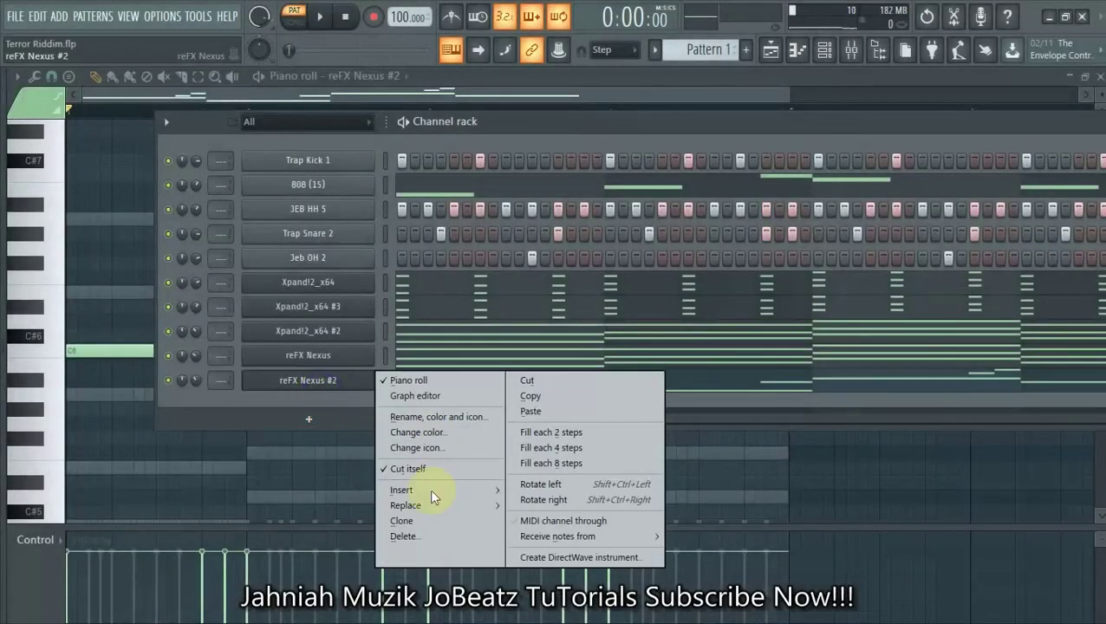
{"action": "left_click", "coordinate": [407, 520]}
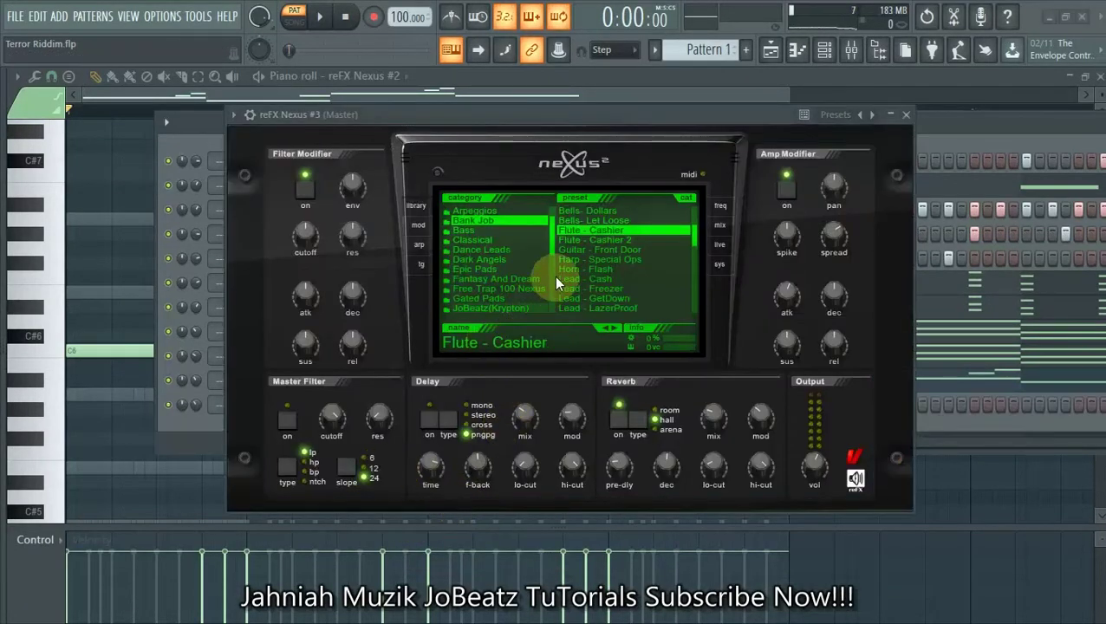
{"action": "left_click", "coordinate": [475, 249]}
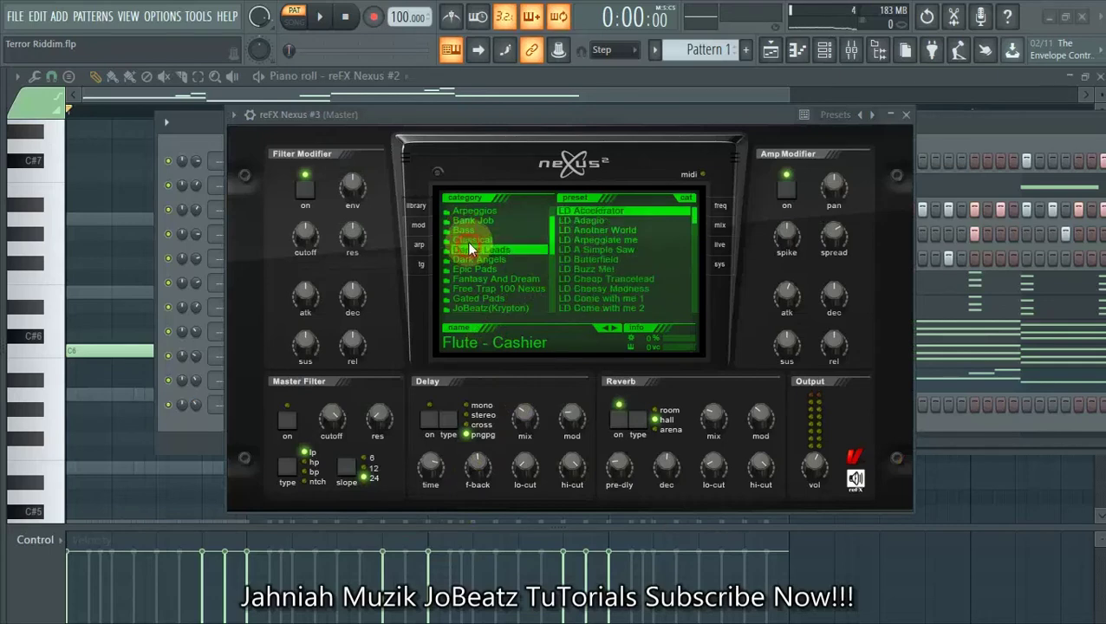
{"action": "left_click", "coordinate": [474, 221]}
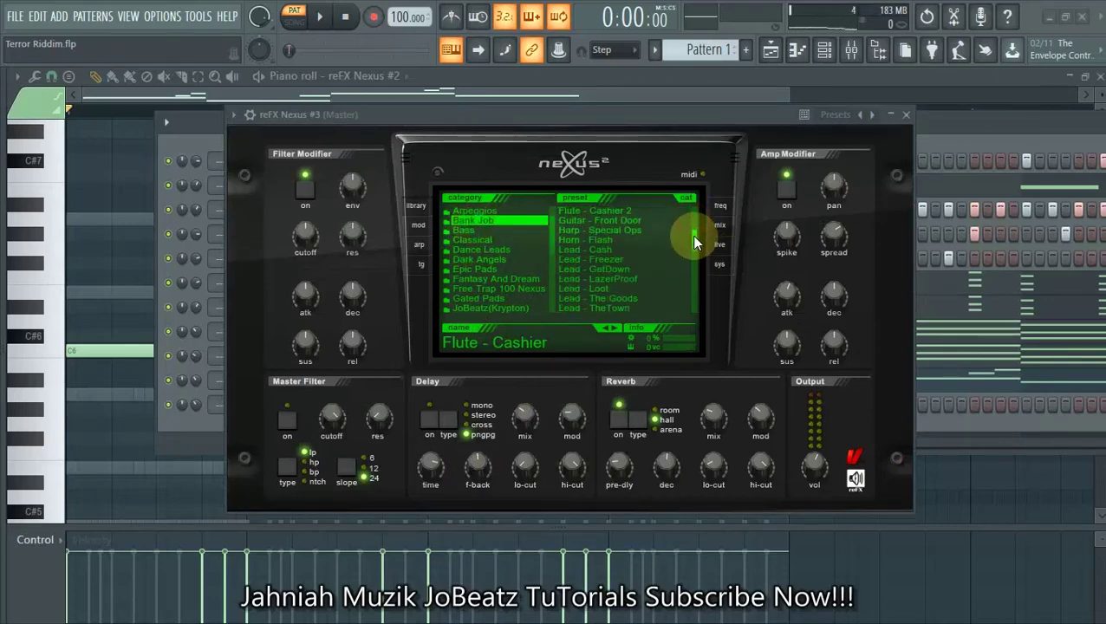
{"action": "left_click_drag", "start_coordinate": [696, 233], "coordinate": [691, 208]}
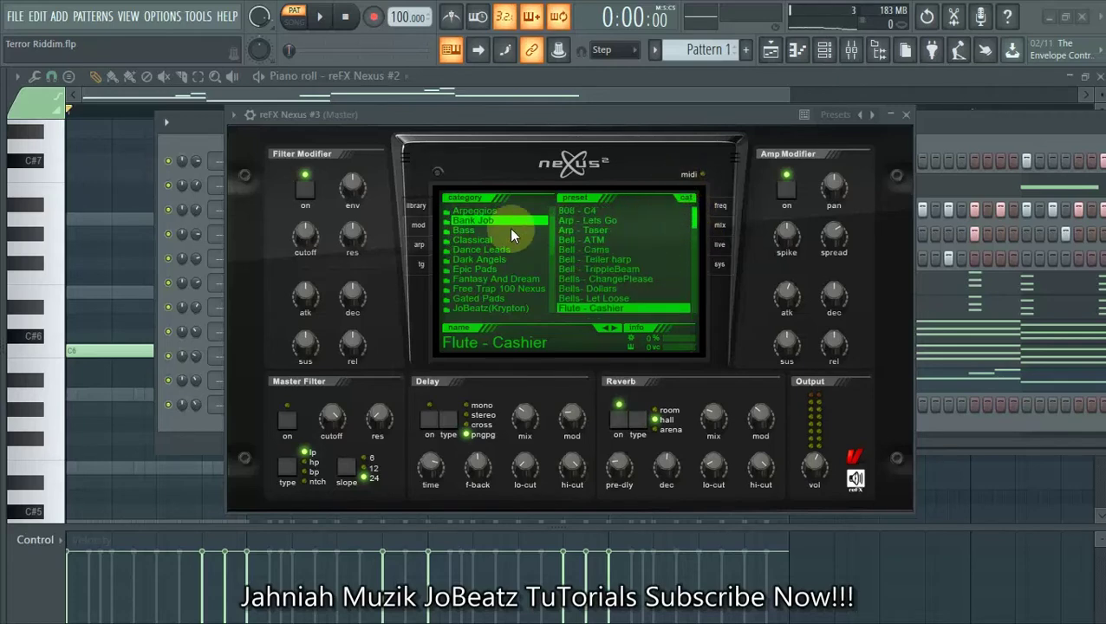
{"action": "left_click", "coordinate": [464, 260]}
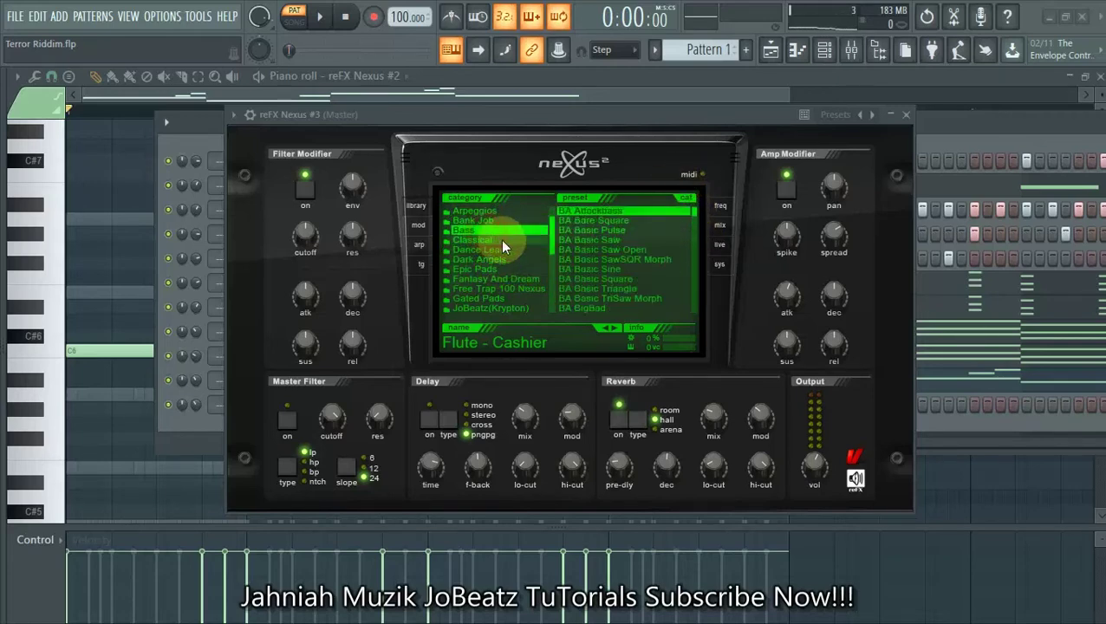
{"action": "scroll", "coordinate": [552, 228], "scroll_direction": "up", "scroll_amount": 1}
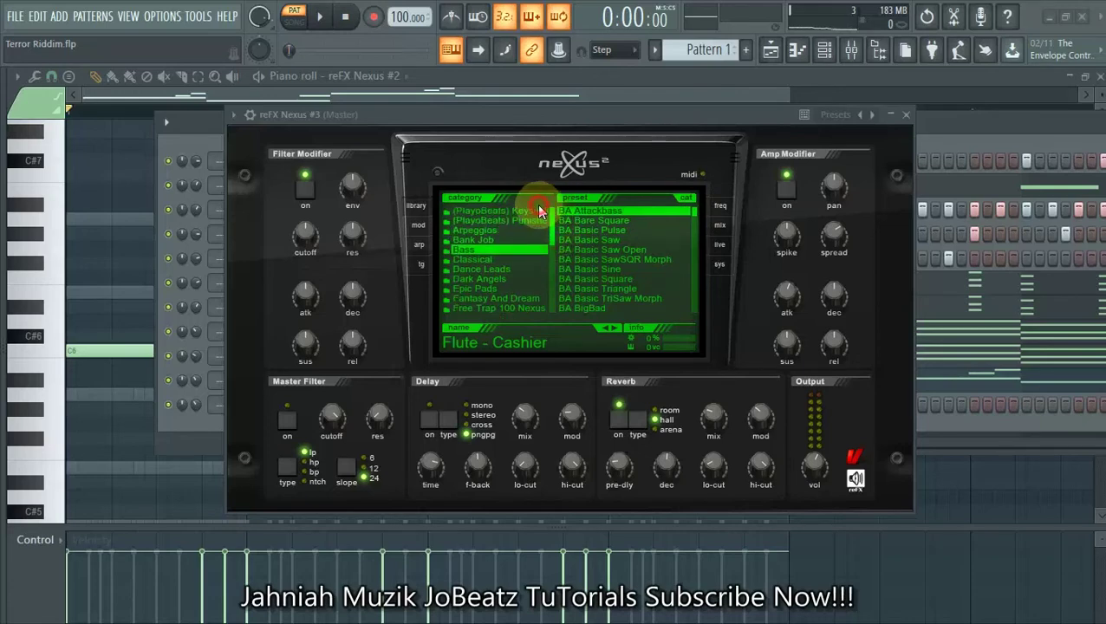
{"action": "left_click", "coordinate": [532, 212]}
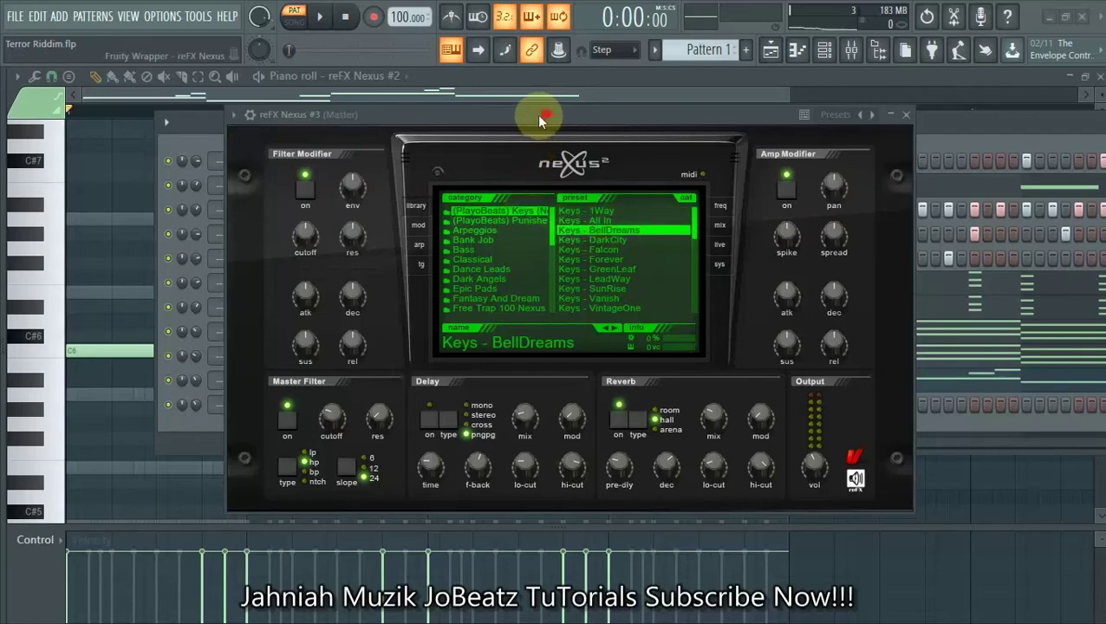
Audition the Keys - DarkCity preset, return to Keys - BellDreams, and close the plugin window
{"action": "left_click_drag", "start_coordinate": [539, 119], "coordinate": [451, 152]}
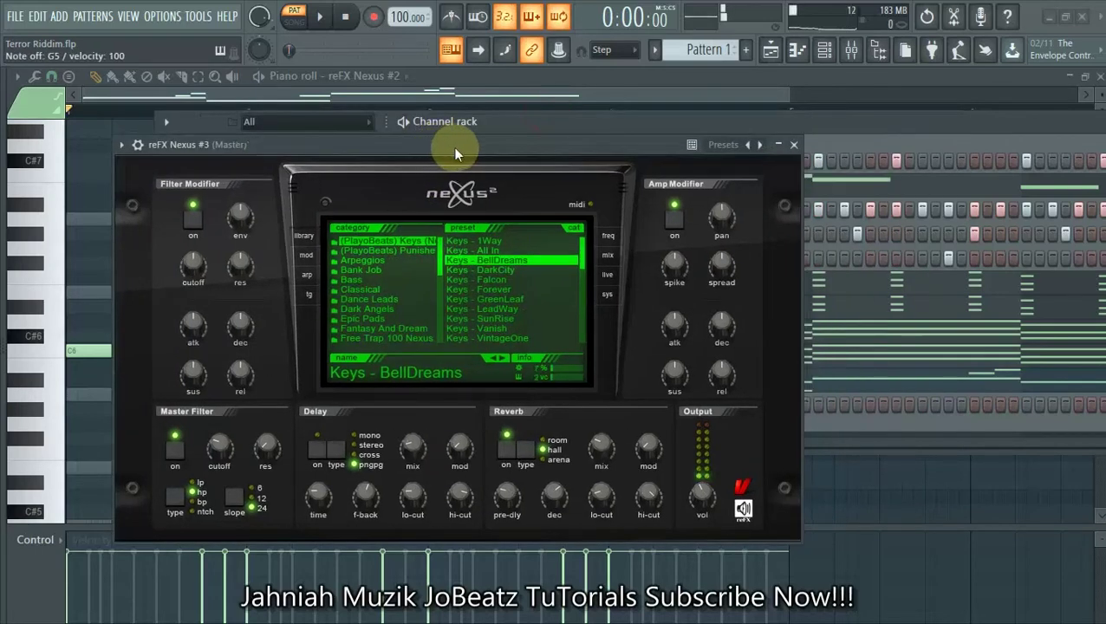
{"action": "left_click", "coordinate": [492, 271]}
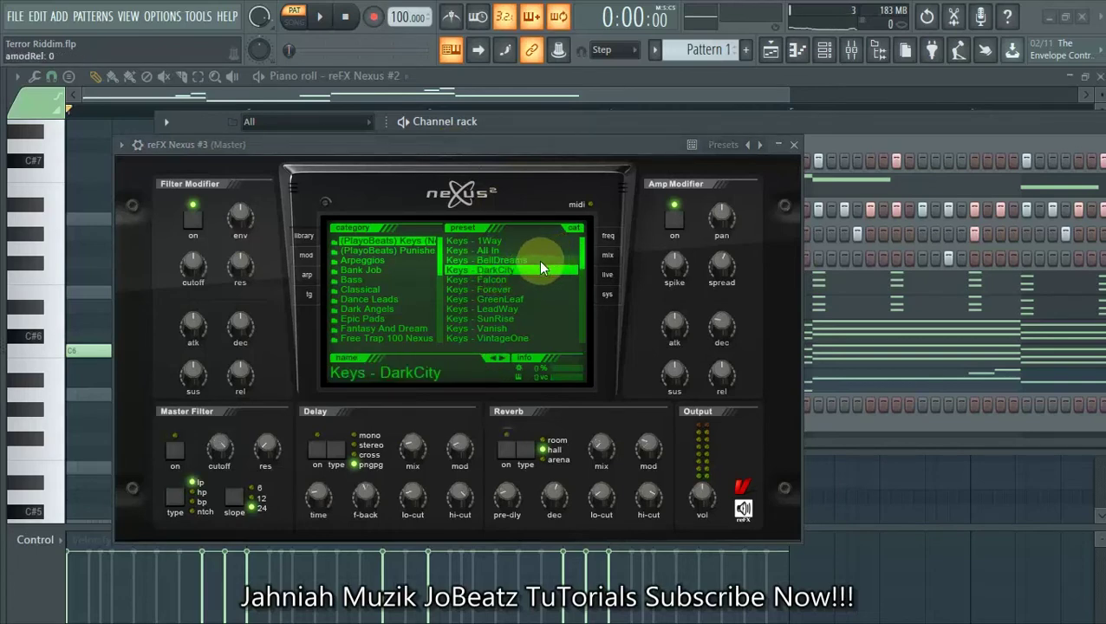
{"action": "left_click_drag", "start_coordinate": [516, 152], "coordinate": [656, 161]}
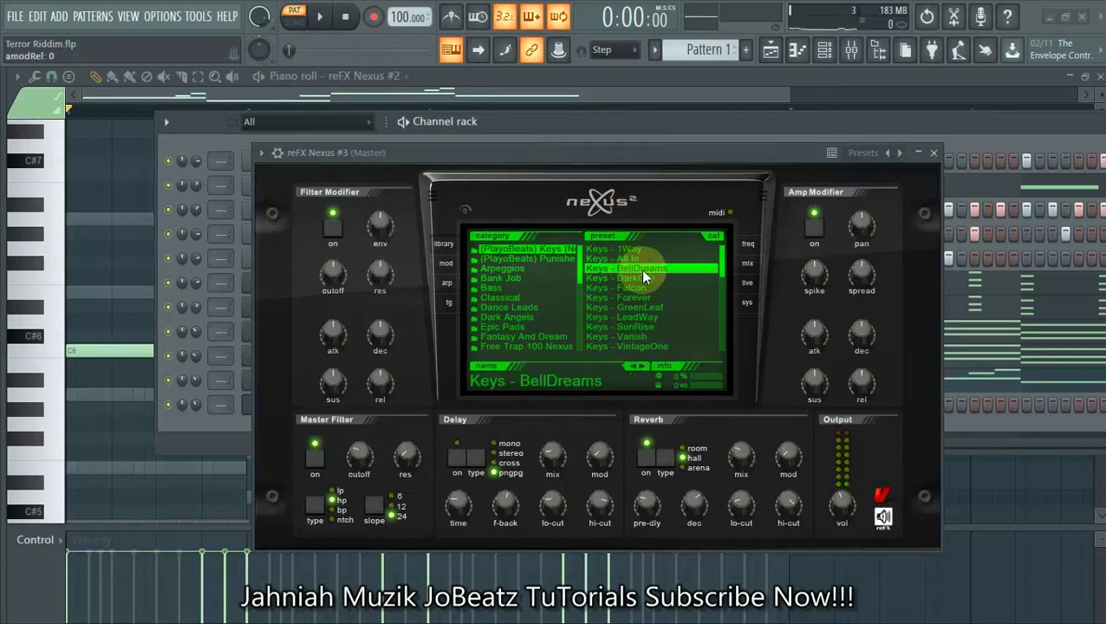
{"action": "left_click_drag", "start_coordinate": [678, 153], "coordinate": [736, 145]}
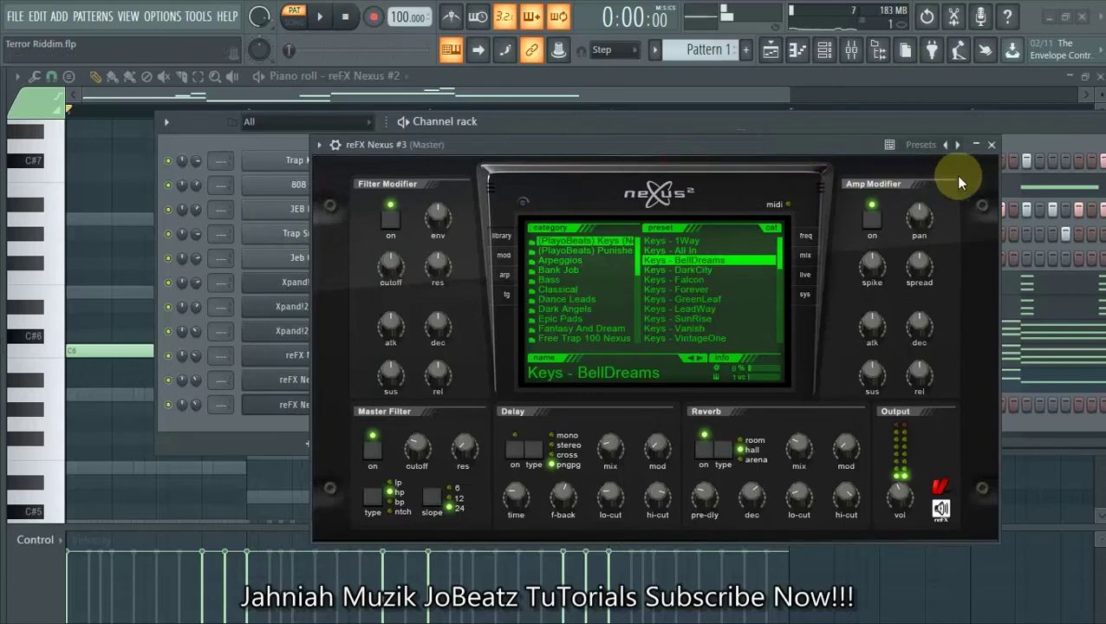
{"action": "left_click", "coordinate": [991, 144]}
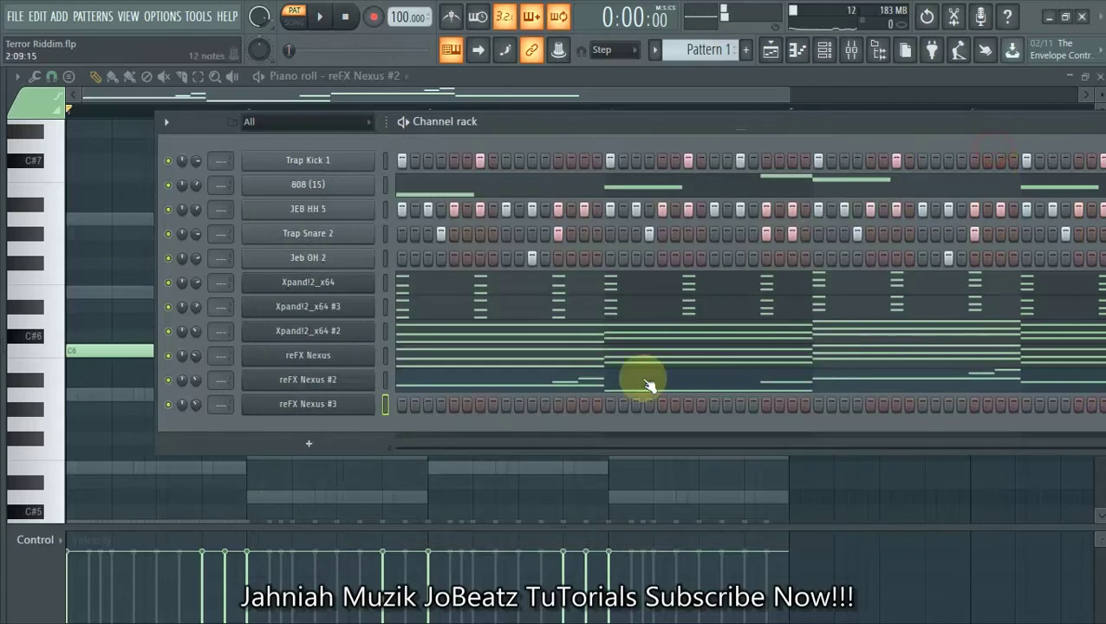
Open the piano roll of reFX Nexus #3 and draw half-beat C5 and E5 notes back to back from the start of bar 1
{"action": "right_click", "coordinate": [323, 405]}
{"action": "left_click", "coordinate": [423, 404]}
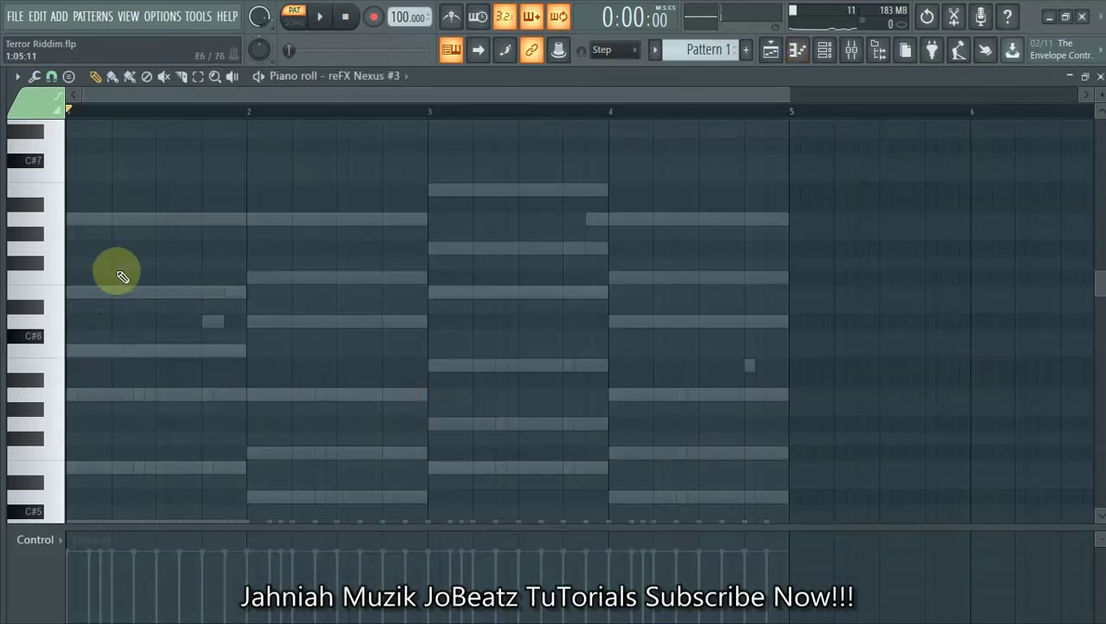
{"action": "scroll", "coordinate": [118, 374], "scroll_direction": "down", "scroll_amount": 5}
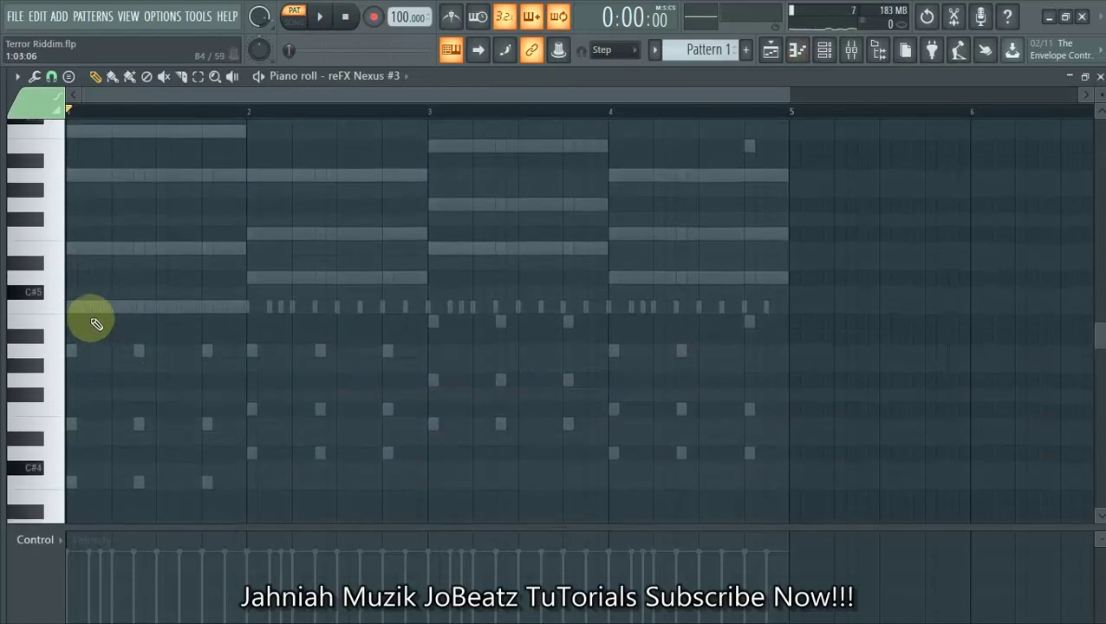
{"action": "scroll", "coordinate": [82, 265], "scroll_direction": "up", "scroll_amount": 4}
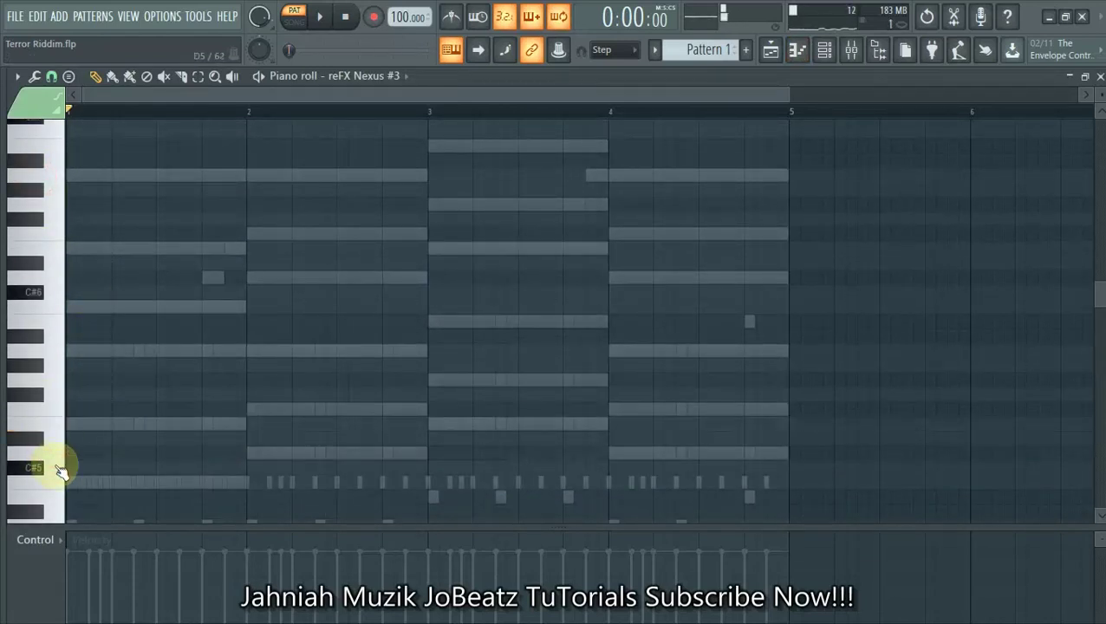
{"action": "scroll", "coordinate": [88, 426], "scroll_direction": "down", "scroll_amount": 2}
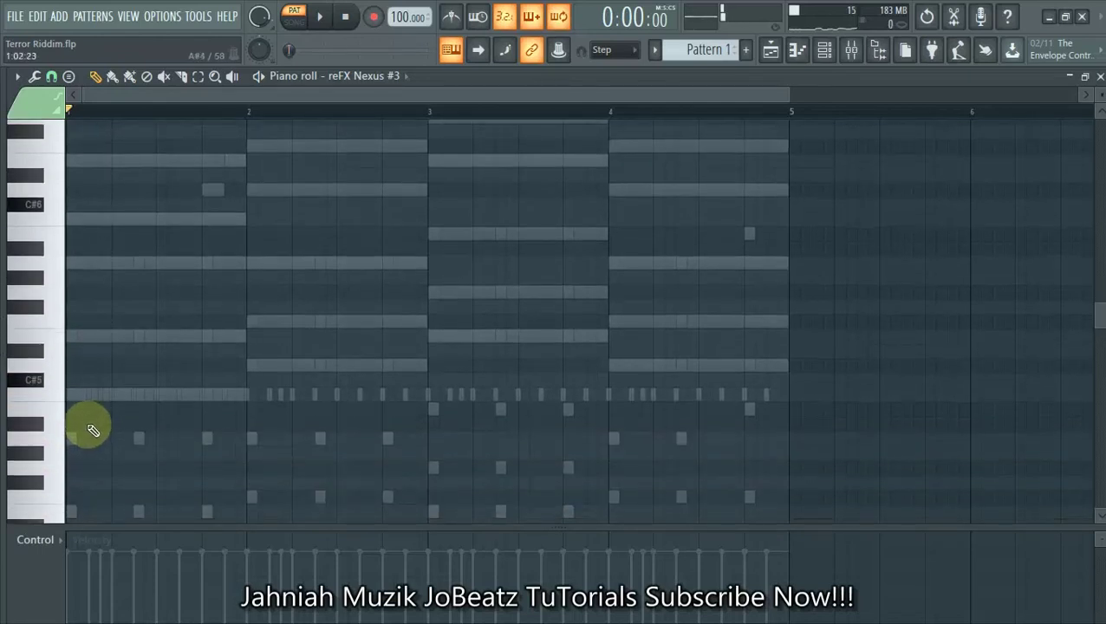
{"action": "key", "text": "space"}
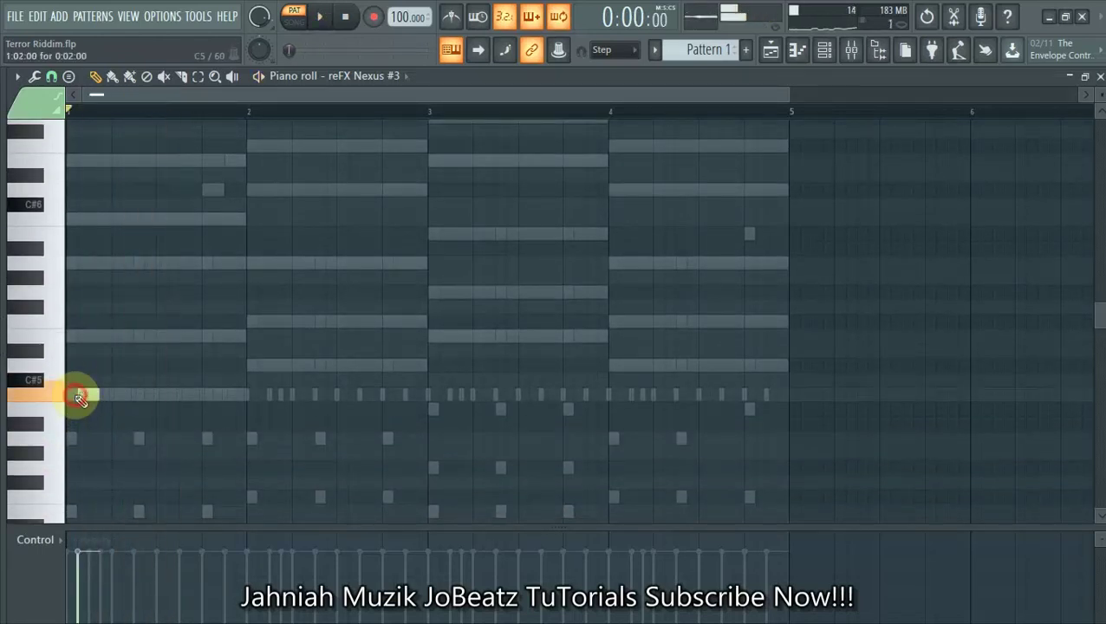
{"action": "key", "text": "space"}
{"action": "key", "text": "space"}
{"action": "key", "text": "space"}
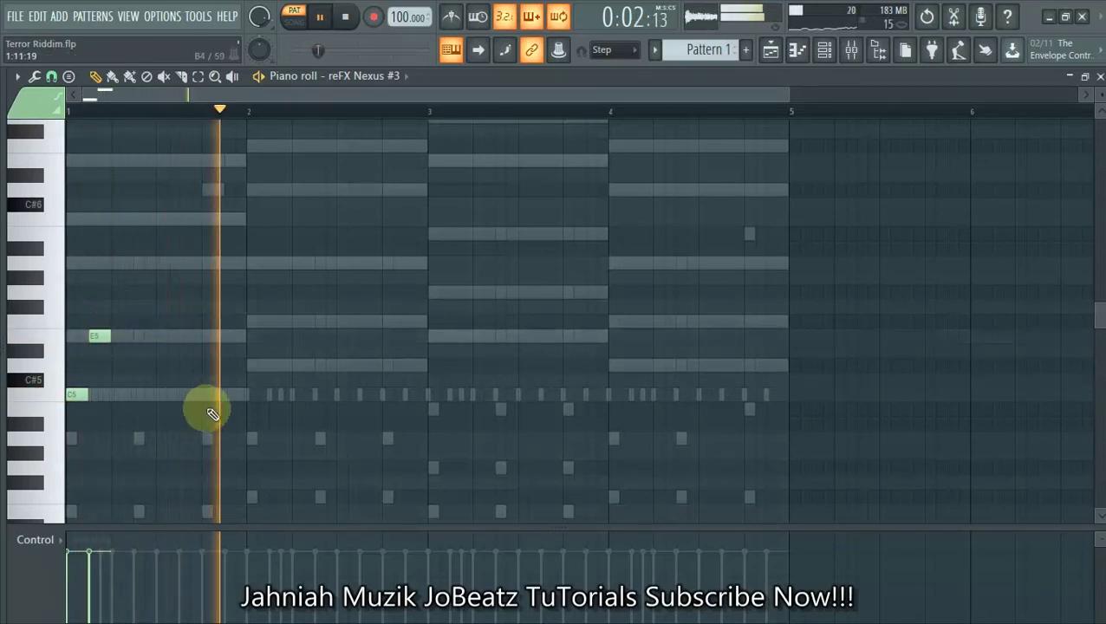
Add a half-beat A5 on the second half of beat 3 in bar 1 and play the pattern
{"action": "key", "text": "space"}
{"action": "key", "text": "space"}
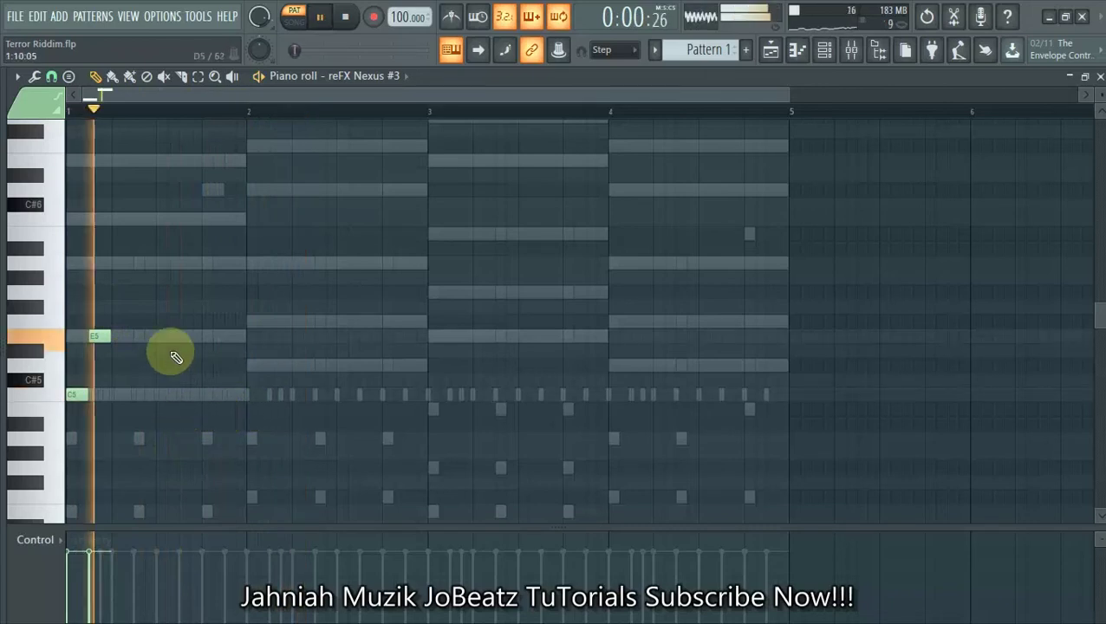
{"action": "key", "text": "space"}
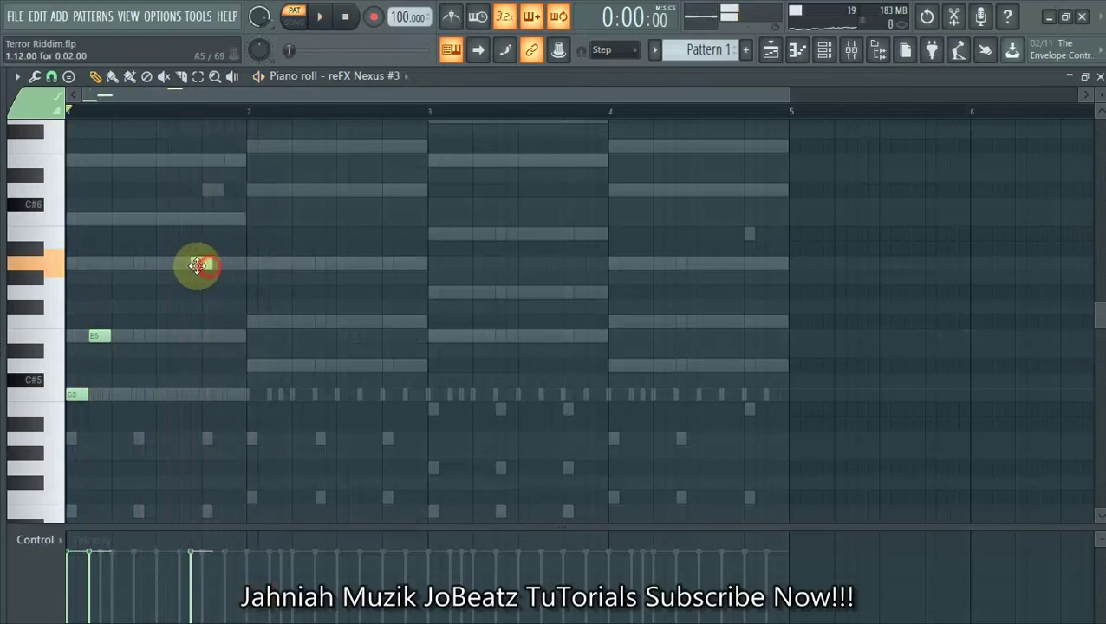
{"action": "key", "text": "space"}
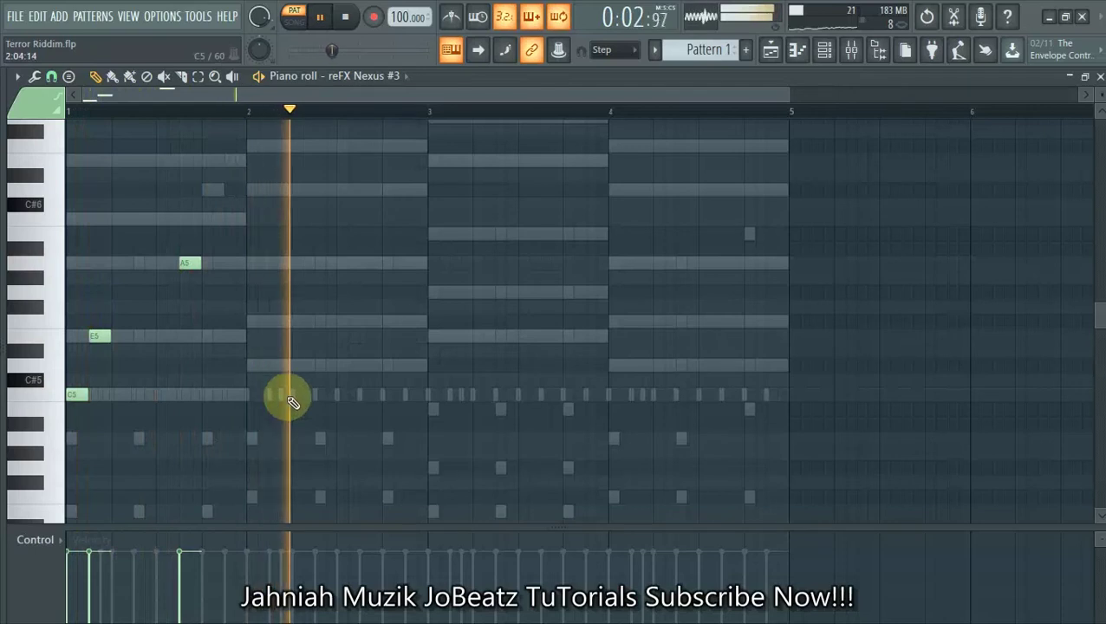
Draw half-beat E5 and G5 notes at the start of bar 3 and a half-beat B5 on the second half of its third beat
{"action": "left_click", "coordinate": [429, 336]}
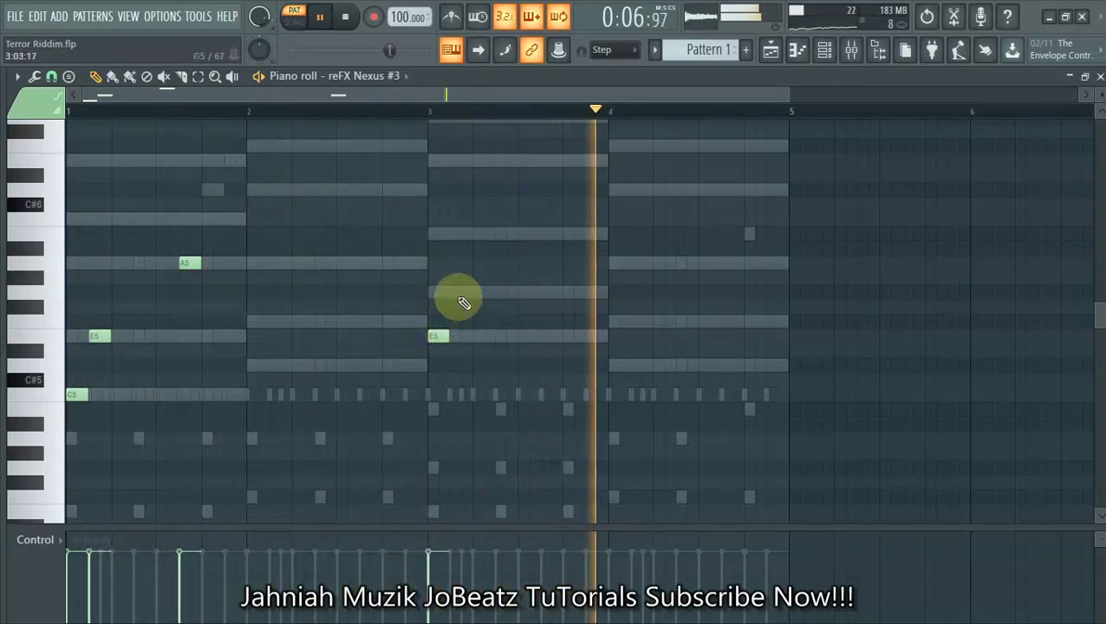
{"action": "left_click", "coordinate": [448, 290]}
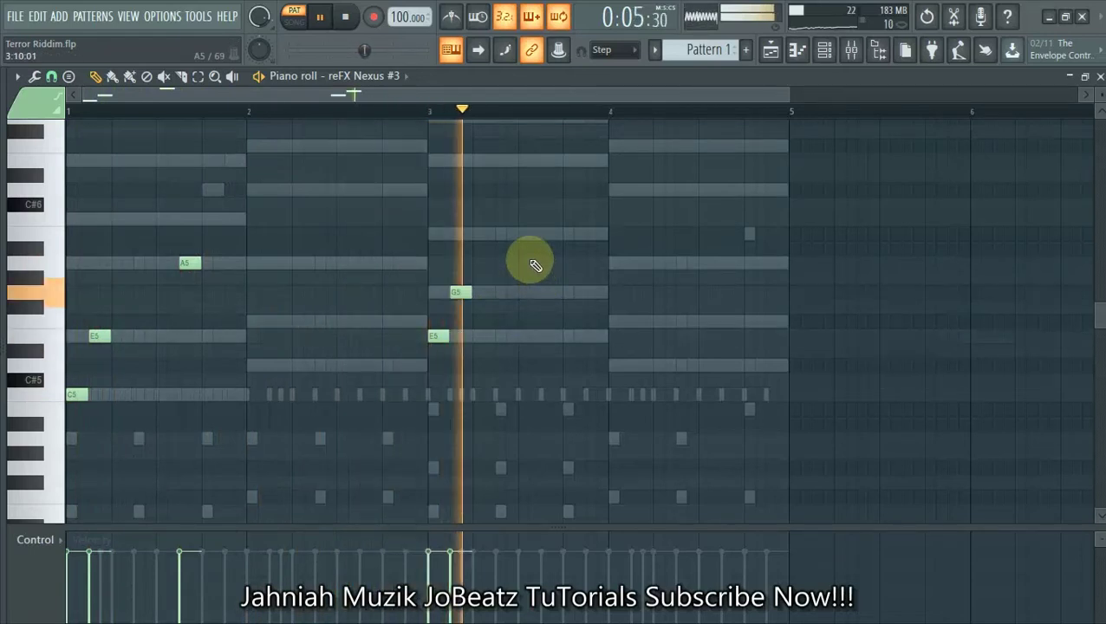
{"action": "left_click", "coordinate": [571, 234]}
{"action": "key", "text": "space"}
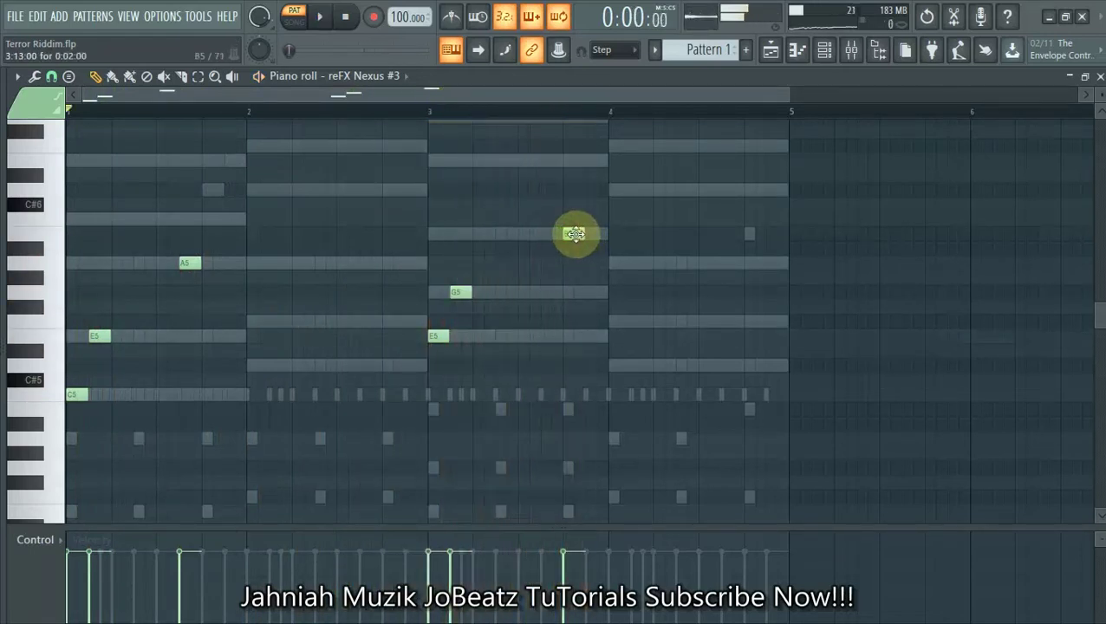
{"action": "key", "text": "space"}
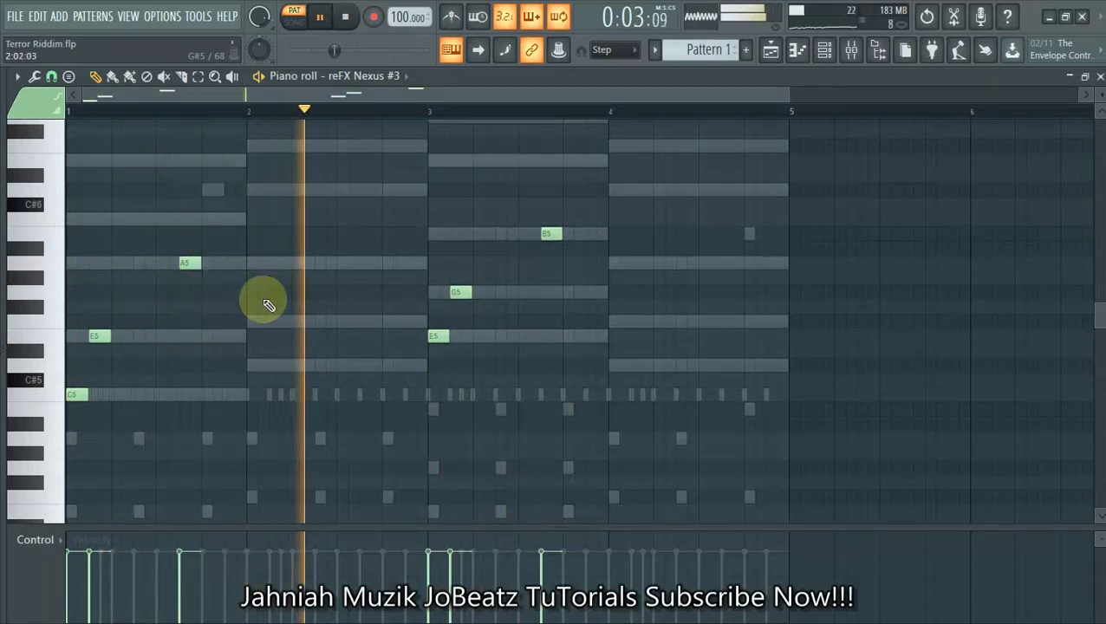
Draw quarter-beat A5 and F5 notes at steps 3 and 4 of bar 2, auditioning them against the beat
{"action": "key", "text": "space"}
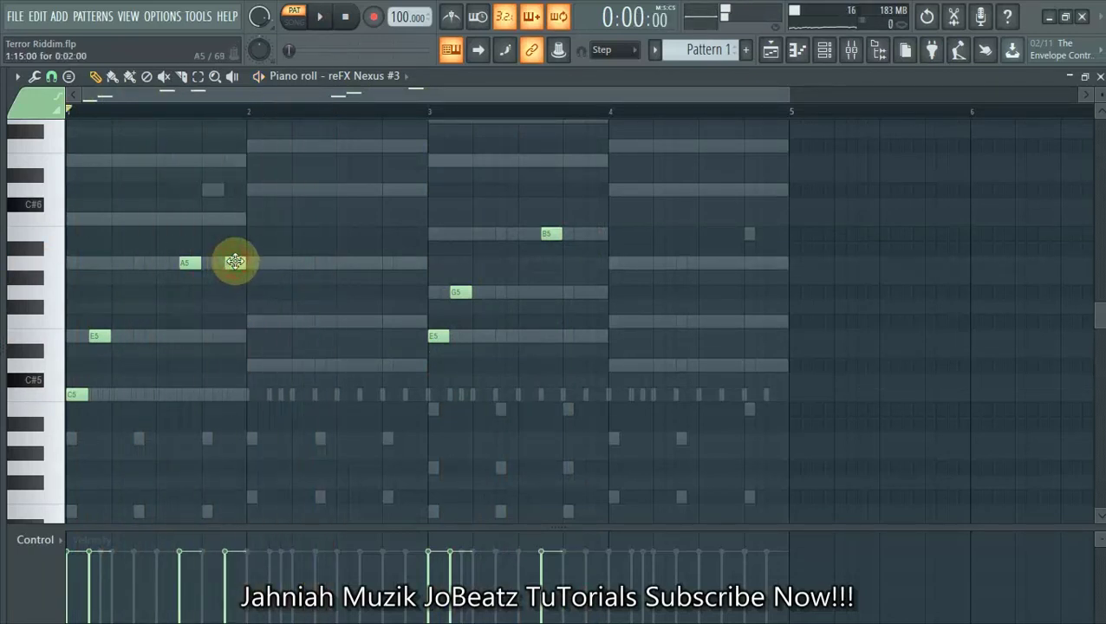
{"action": "left_click_drag", "start_coordinate": [249, 264], "coordinate": [282, 265]}
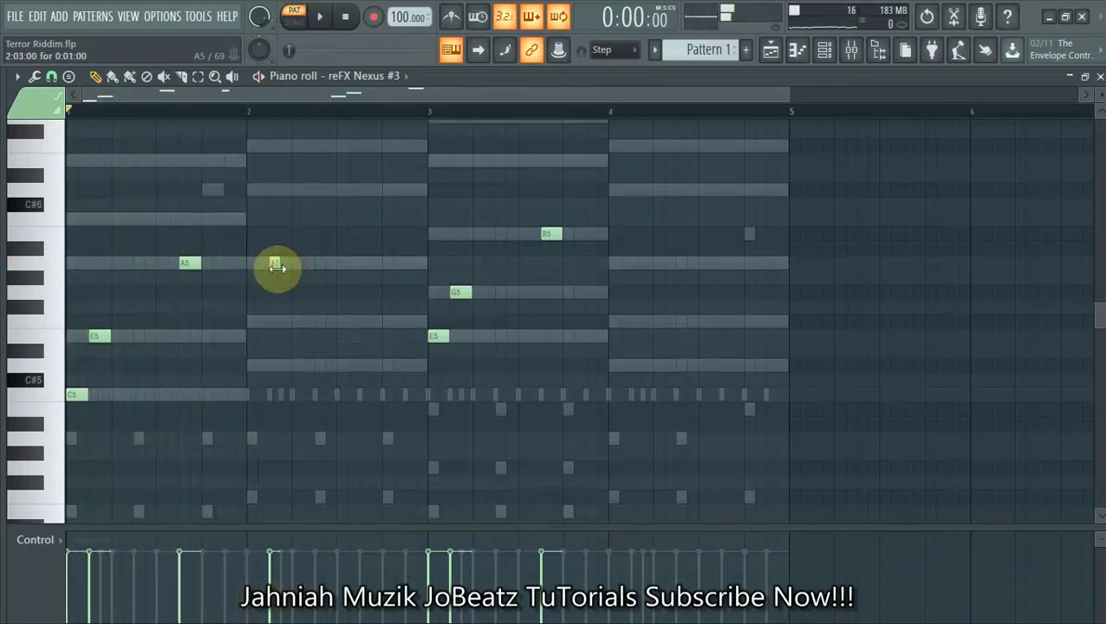
{"action": "key", "text": "space"}
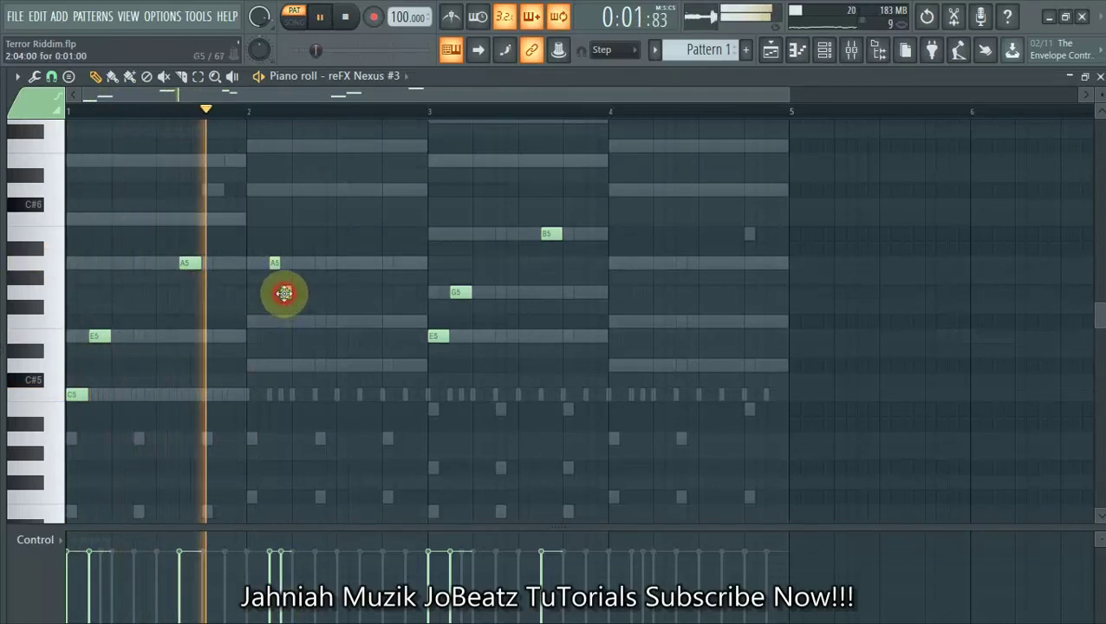
{"action": "left_click", "coordinate": [284, 294]}
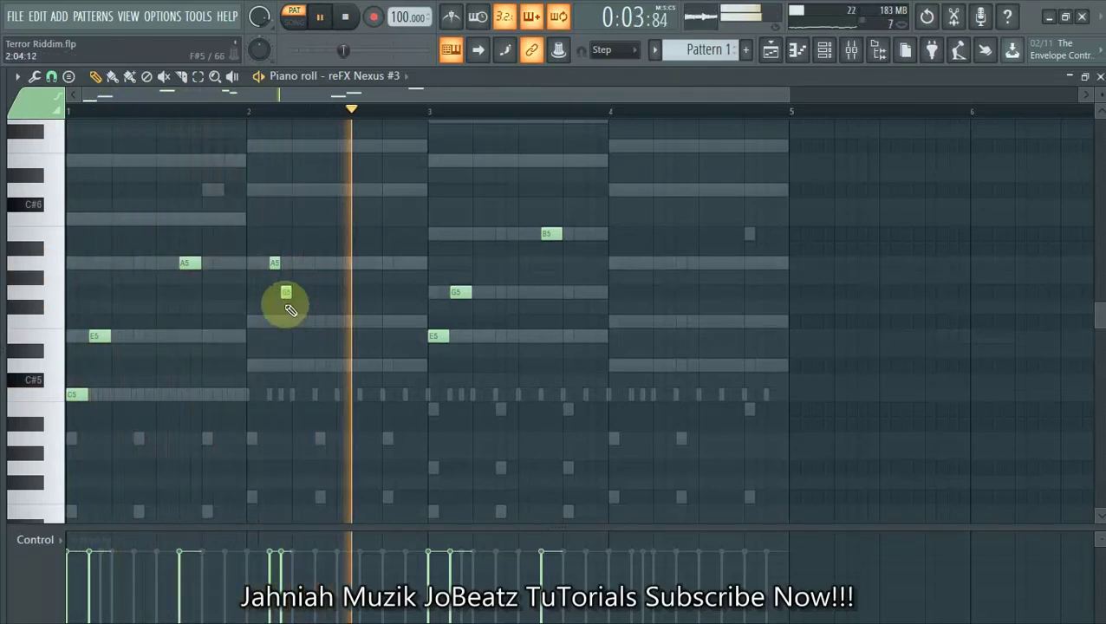
{"action": "key", "text": "space"}
{"action": "left_click_drag", "start_coordinate": [284, 294], "coordinate": [285, 323]}
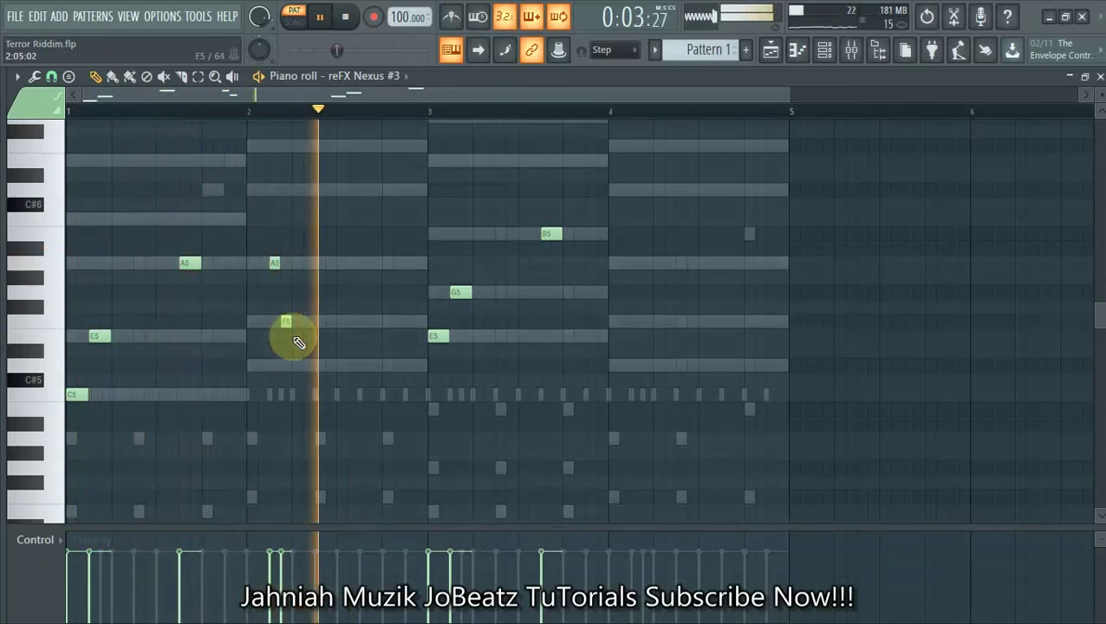
Move the A5 in bar 2 to step 4 and delete the F5 beside it
{"action": "key", "text": "space"}
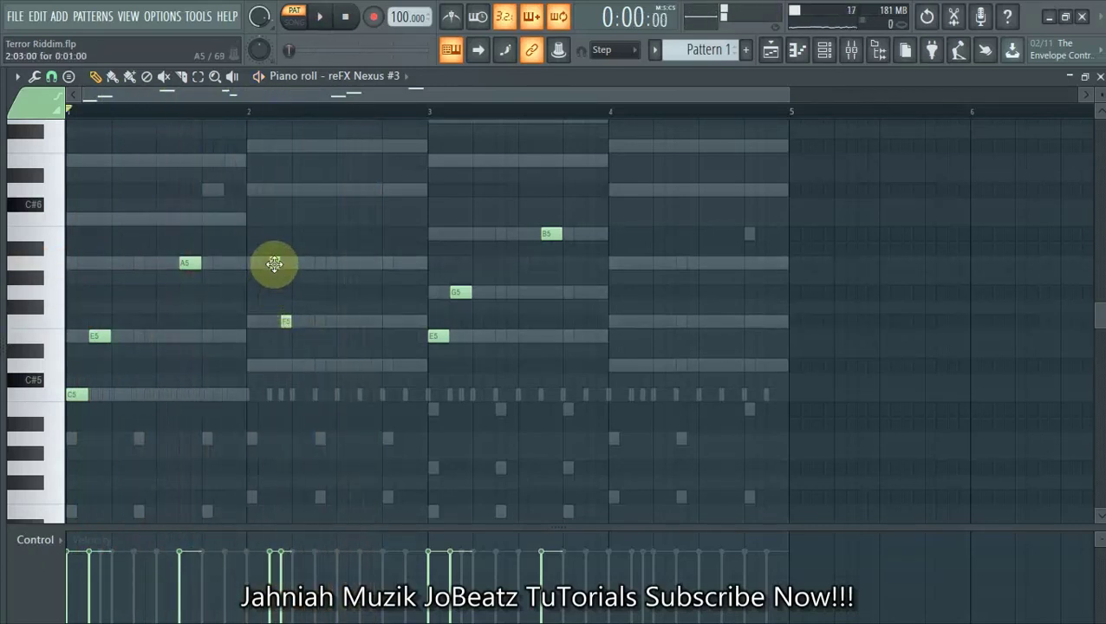
{"action": "left_click_drag", "start_coordinate": [275, 264], "coordinate": [286, 262]}
{"action": "left_click_drag", "start_coordinate": [284, 322], "coordinate": [294, 324]}
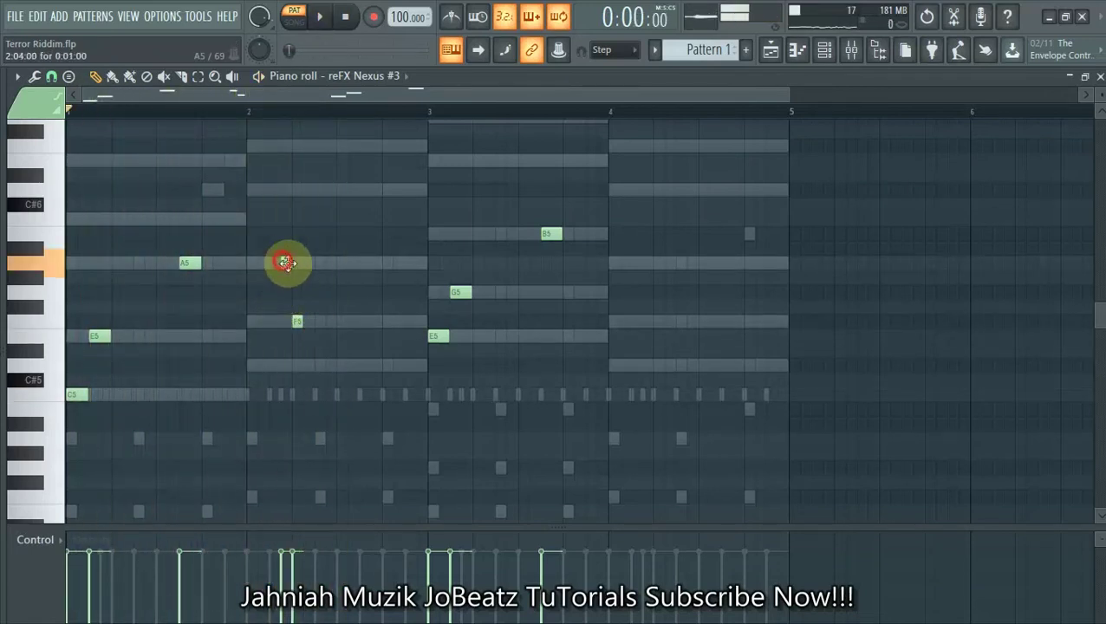
{"action": "key", "text": "space"}
{"action": "left_click_drag", "start_coordinate": [301, 321], "coordinate": [326, 328]}
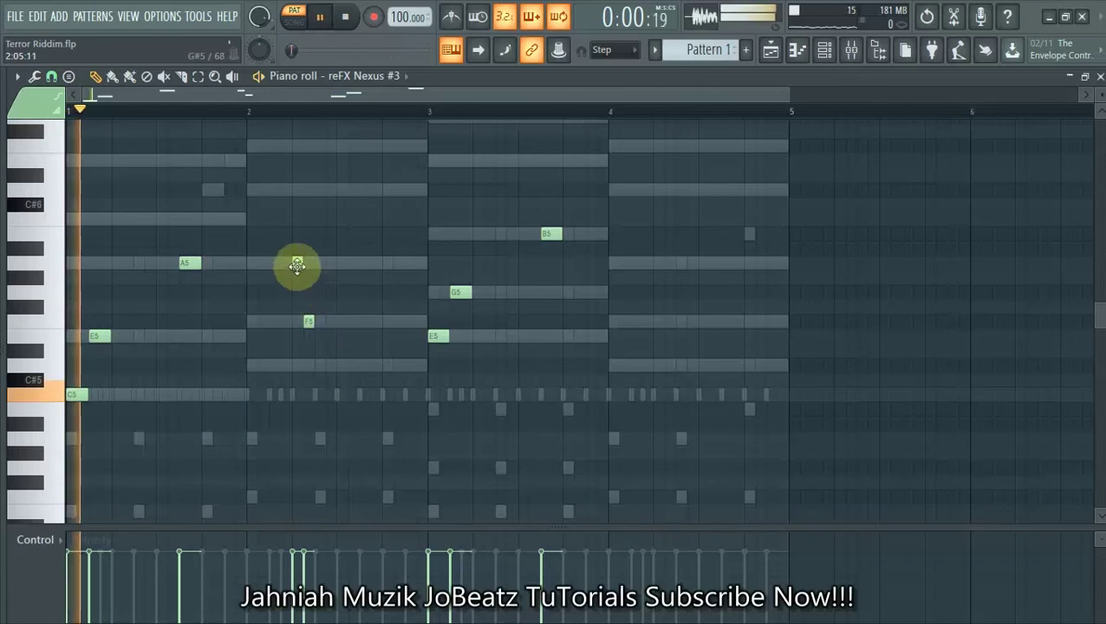
{"action": "right_click", "coordinate": [308, 322]}
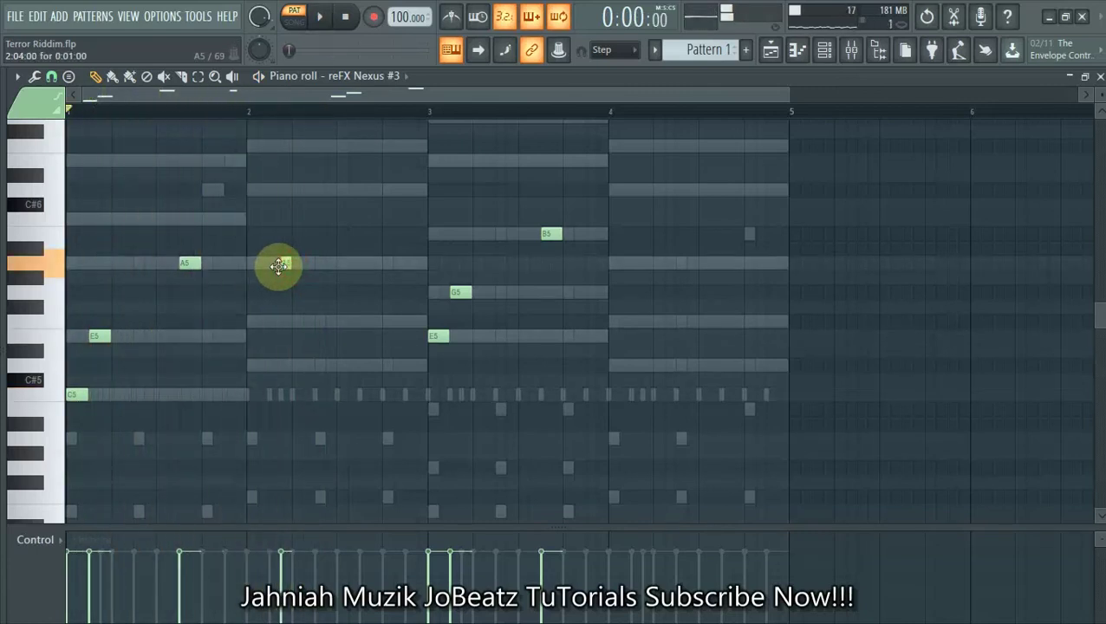
Place bar 2's A5 as a half-beat note on the second half of beat 1 and add an F5 on beat 3
{"action": "left_click", "coordinate": [274, 263]}
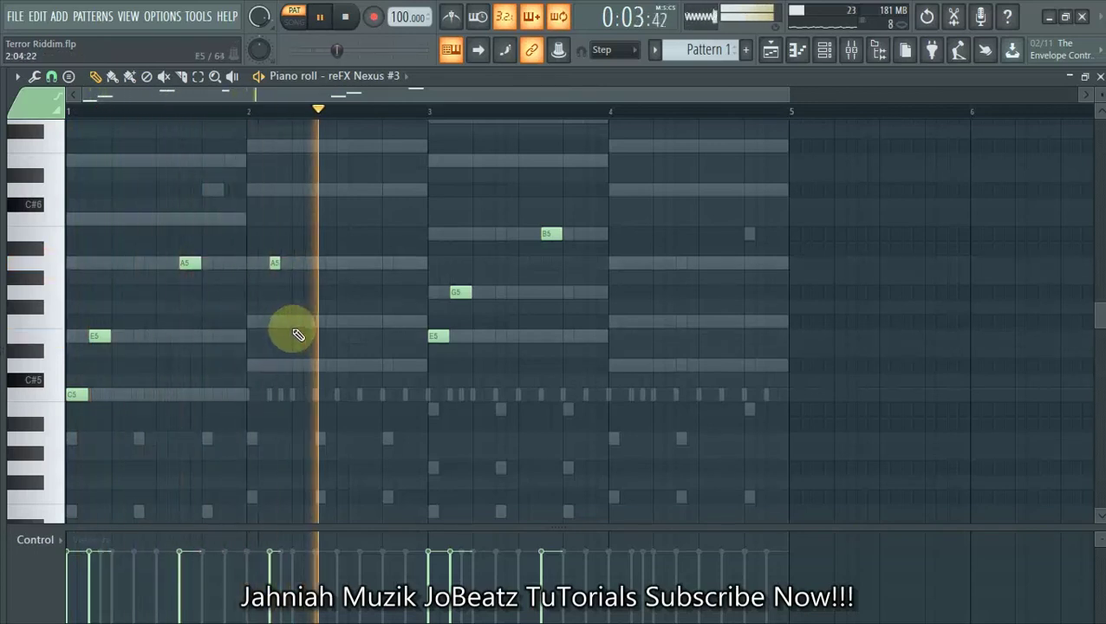
{"action": "key", "text": "space"}
{"action": "key", "text": "space"}
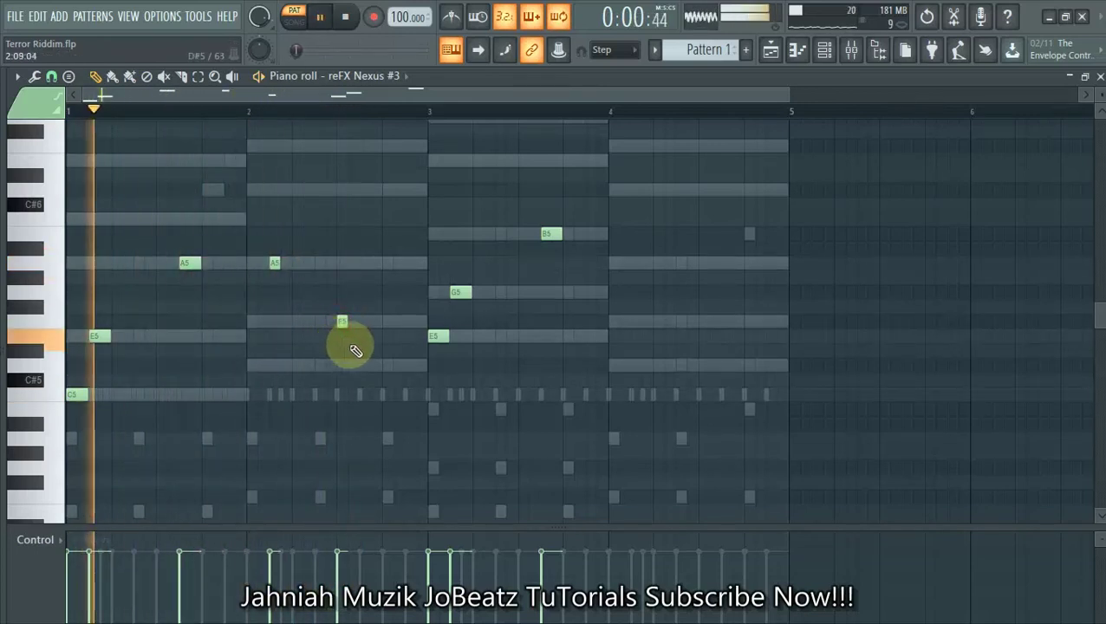
{"action": "right_click", "coordinate": [276, 266]}
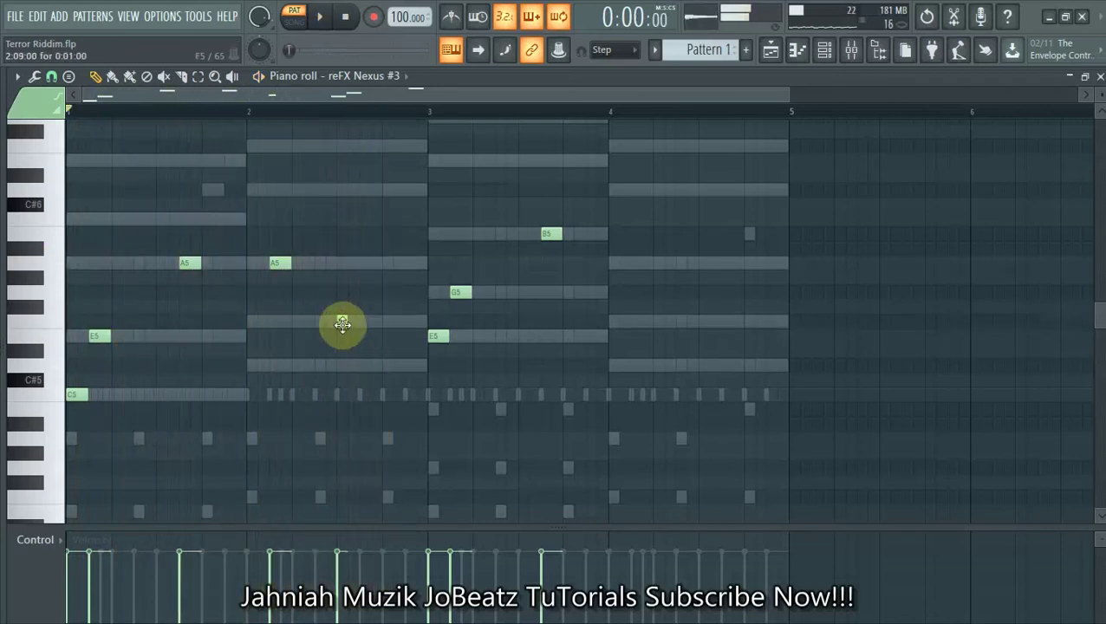
Lengthen bar 2's F5 to a half beat, move it to beat 2 and draw a half-beat D5 directly after it
{"action": "key", "text": "space"}
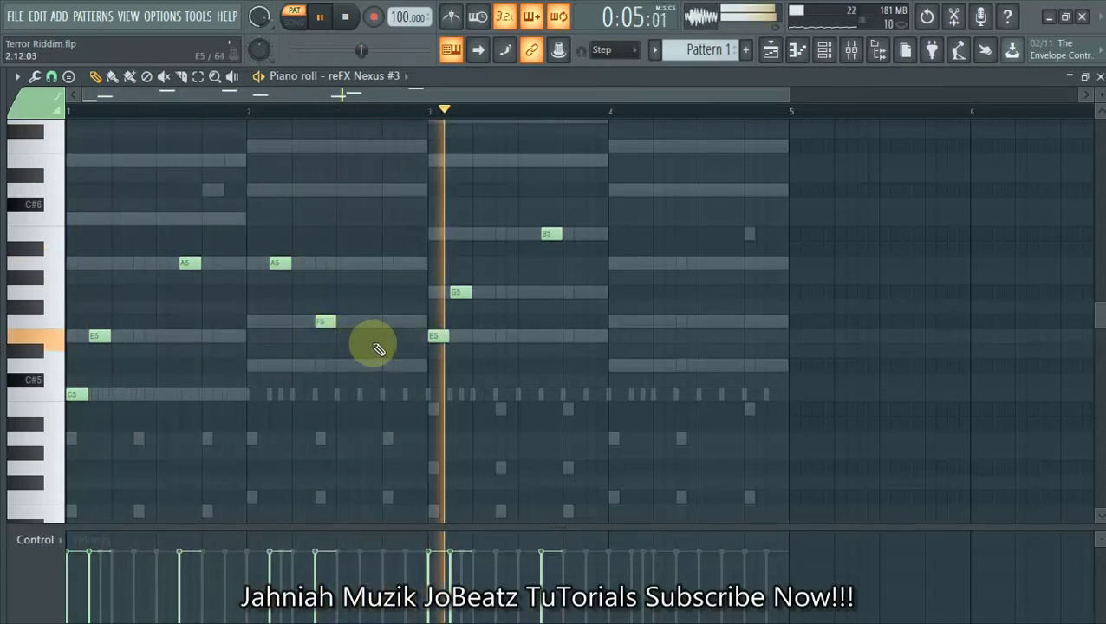
{"action": "key", "text": "space"}
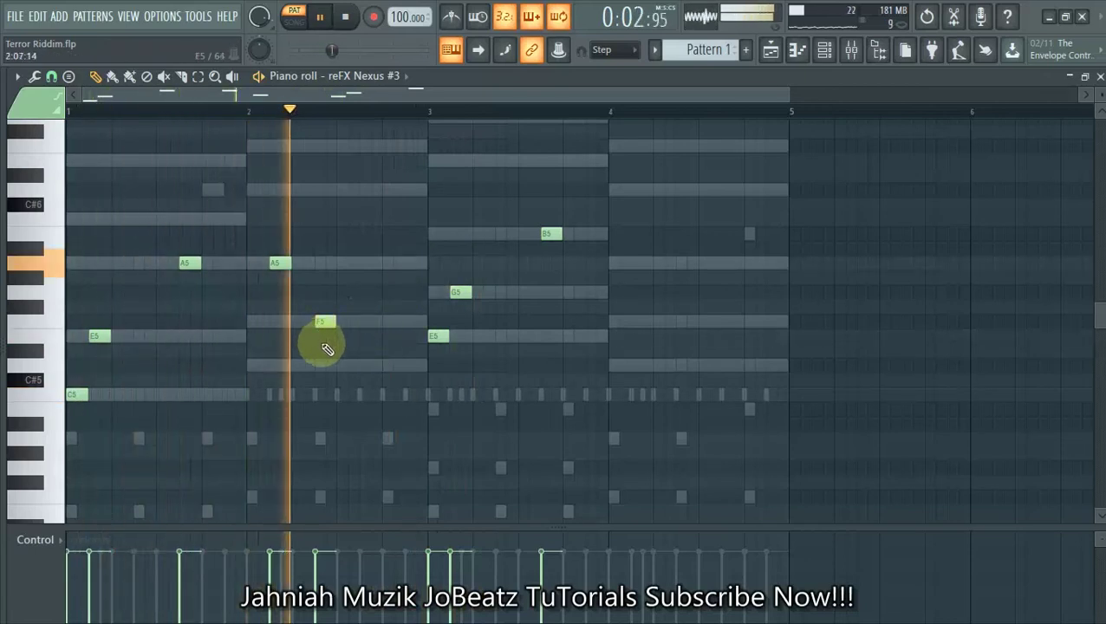
{"action": "key", "text": "space"}
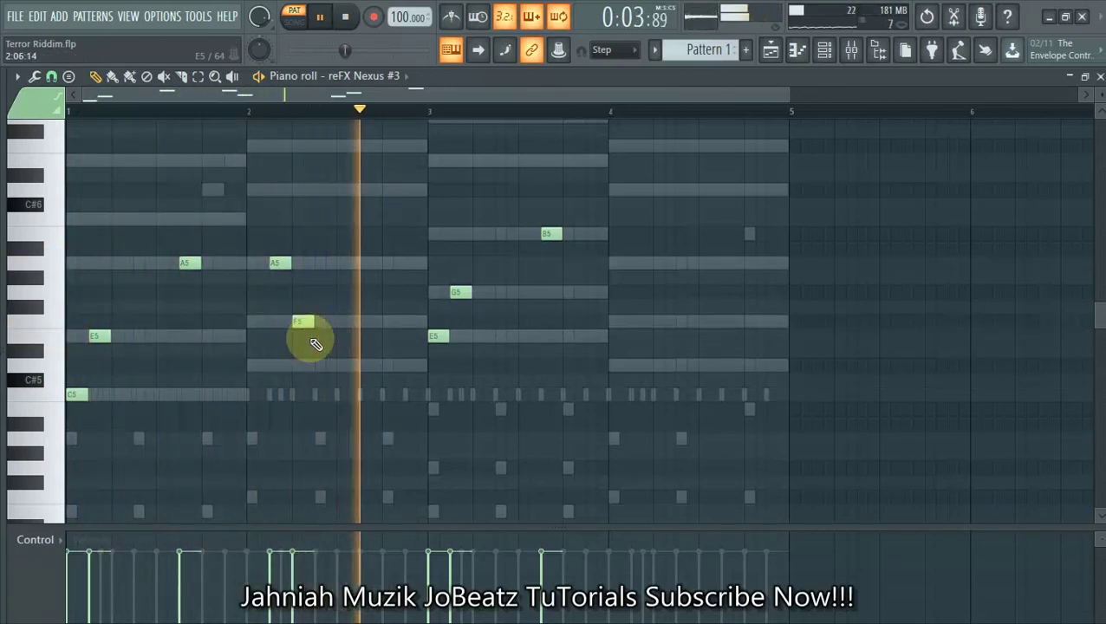
{"action": "key", "text": "space"}
{"action": "left_click", "coordinate": [318, 364]}
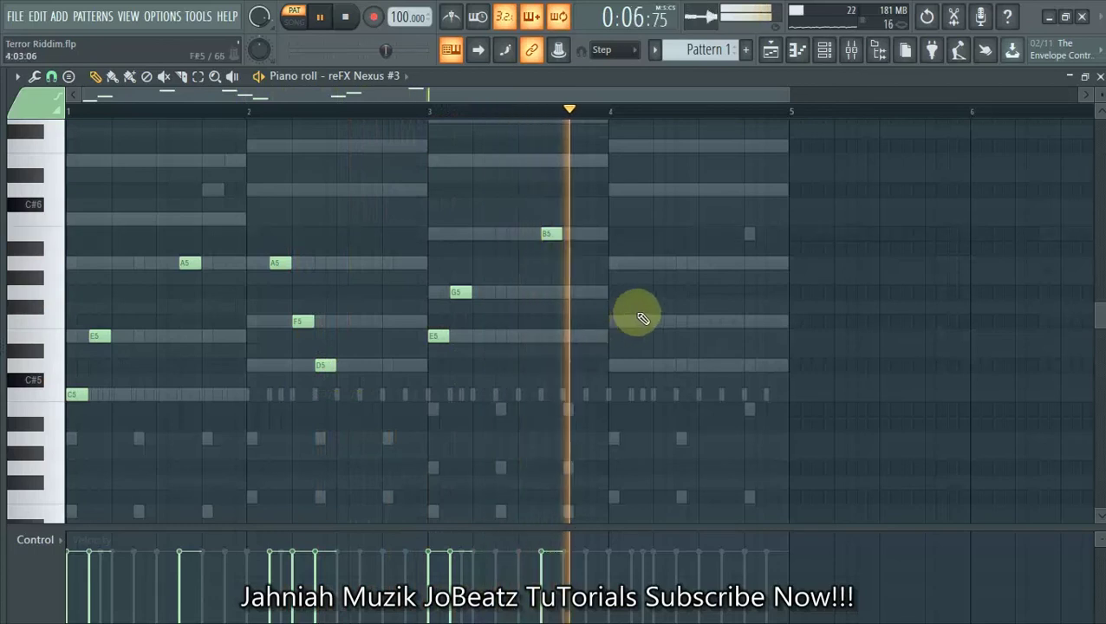
Draw consecutive half-beat A5 and F5 notes from the second half of beat 1 in bar 4, and lower bar 3's B5 to A5
{"action": "left_click", "coordinate": [633, 263]}
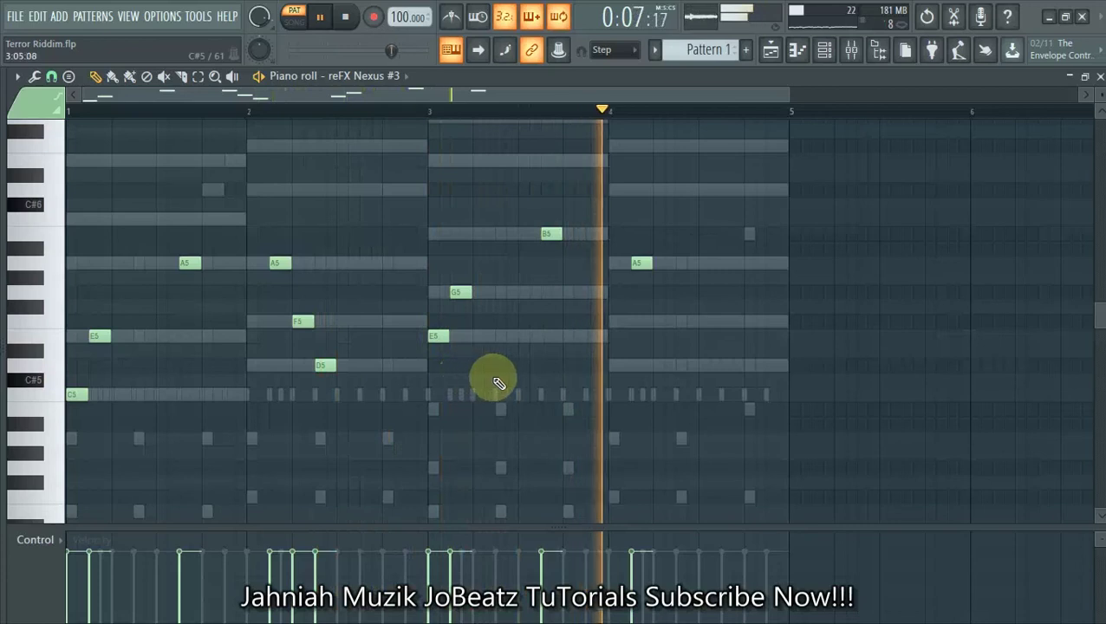
{"action": "left_click_drag", "start_coordinate": [549, 235], "coordinate": [553, 271]}
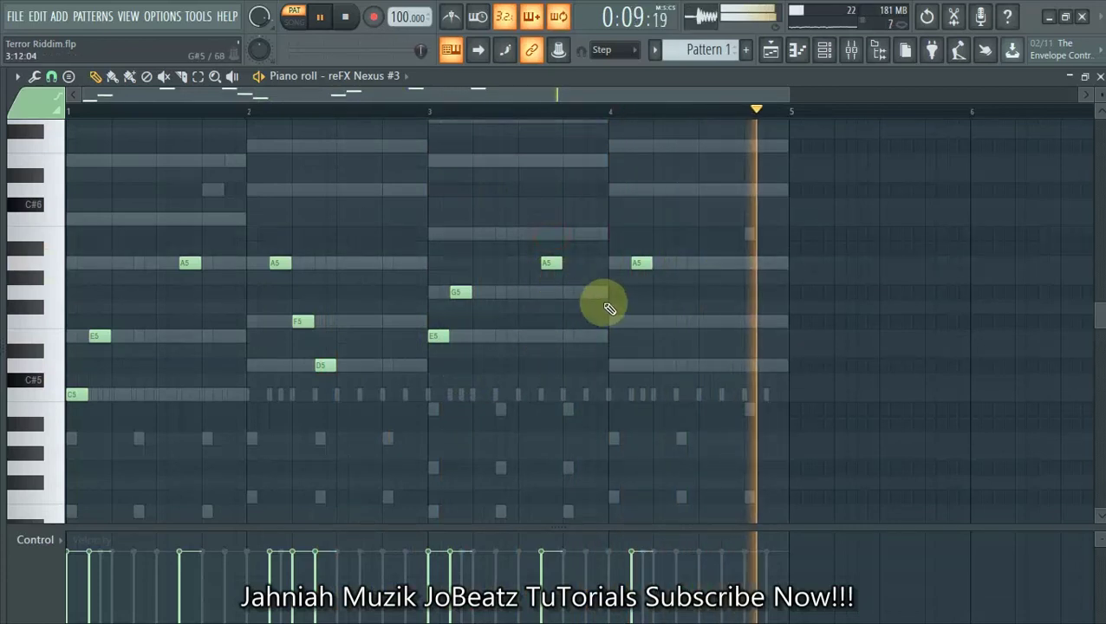
{"action": "left_click", "coordinate": [656, 323]}
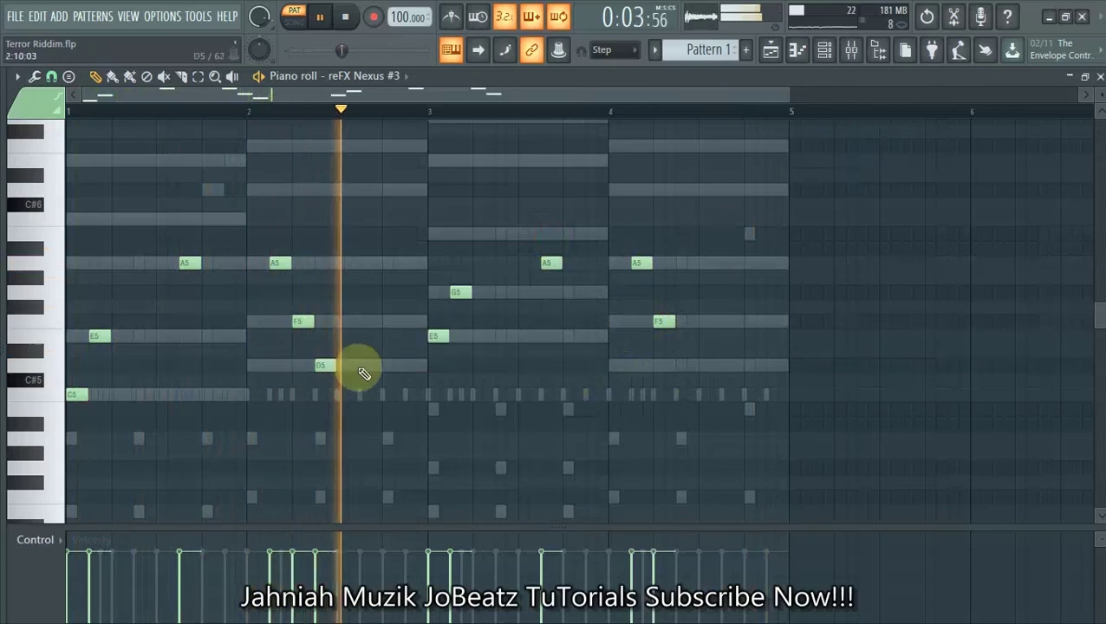
Transpose the whole reFX Nexus #3 melody up one octave and play it from the start
{"action": "key", "text": "ctrl+Up"}
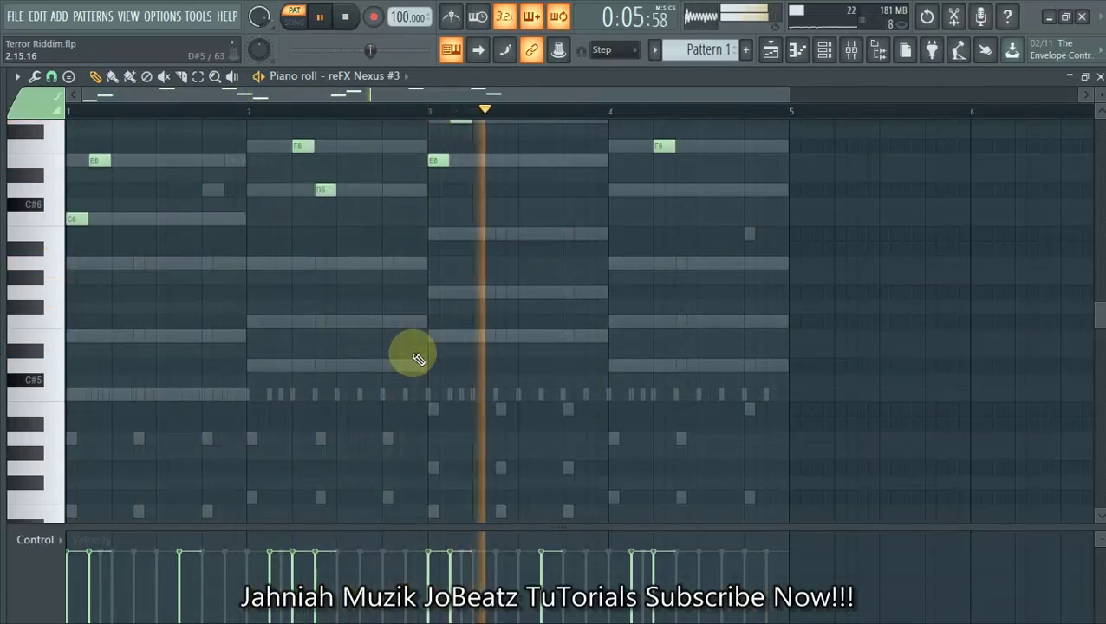
{"action": "key", "text": "space"}
{"action": "key", "text": "space"}
Lower the A6 in bar 3 to G6 and draw a half-beat D6 at the very end of bar 4
{"action": "scroll", "coordinate": [633, 469], "scroll_direction": "up", "scroll_amount": 3}
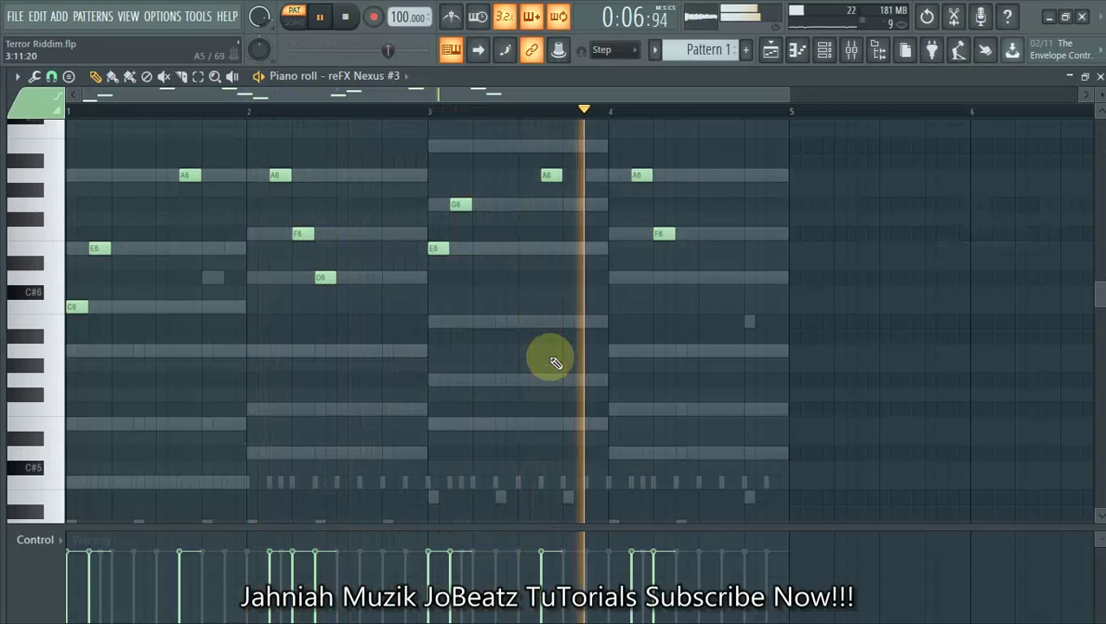
{"action": "left_click_drag", "start_coordinate": [543, 173], "coordinate": [545, 202]}
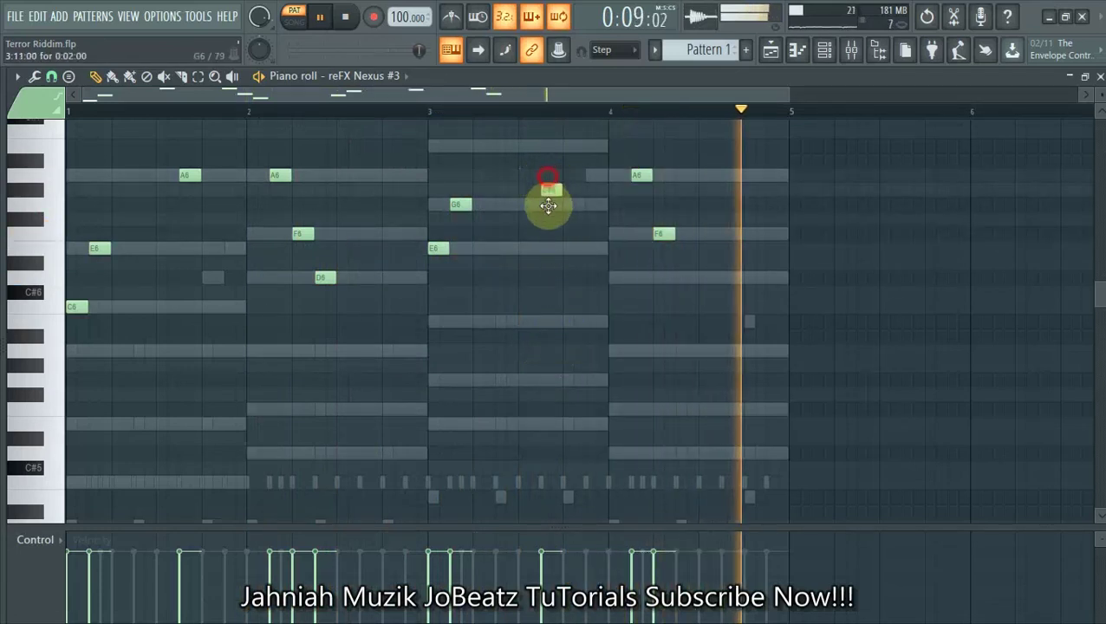
{"action": "left_click", "coordinate": [771, 279]}
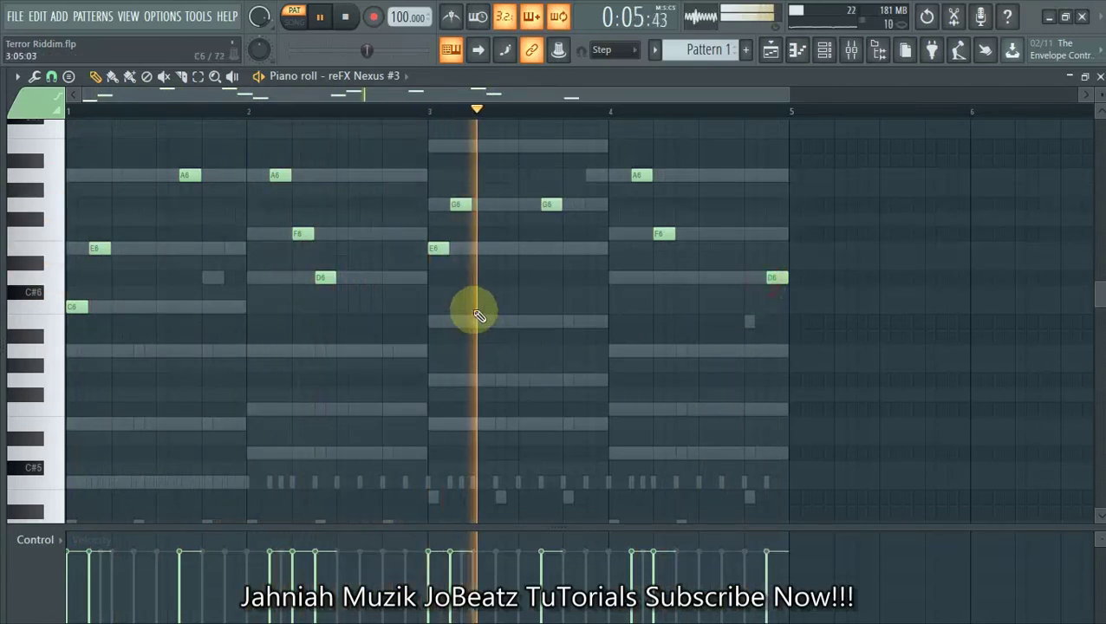
Send the JEB HH 5 hi-hat steps from the channel rack to its piano roll
{"action": "left_click", "coordinate": [825, 51]}
{"action": "left_click_drag", "start_coordinate": [574, 129], "coordinate": [545, 134]}
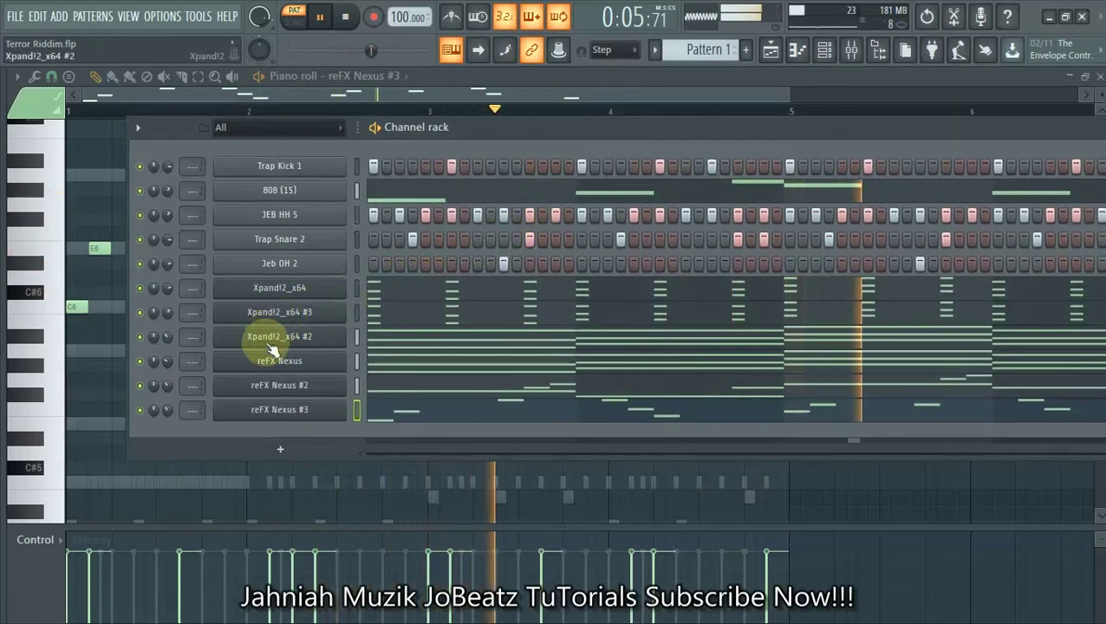
{"action": "right_click", "coordinate": [266, 216]}
{"action": "left_click", "coordinate": [356, 220]}
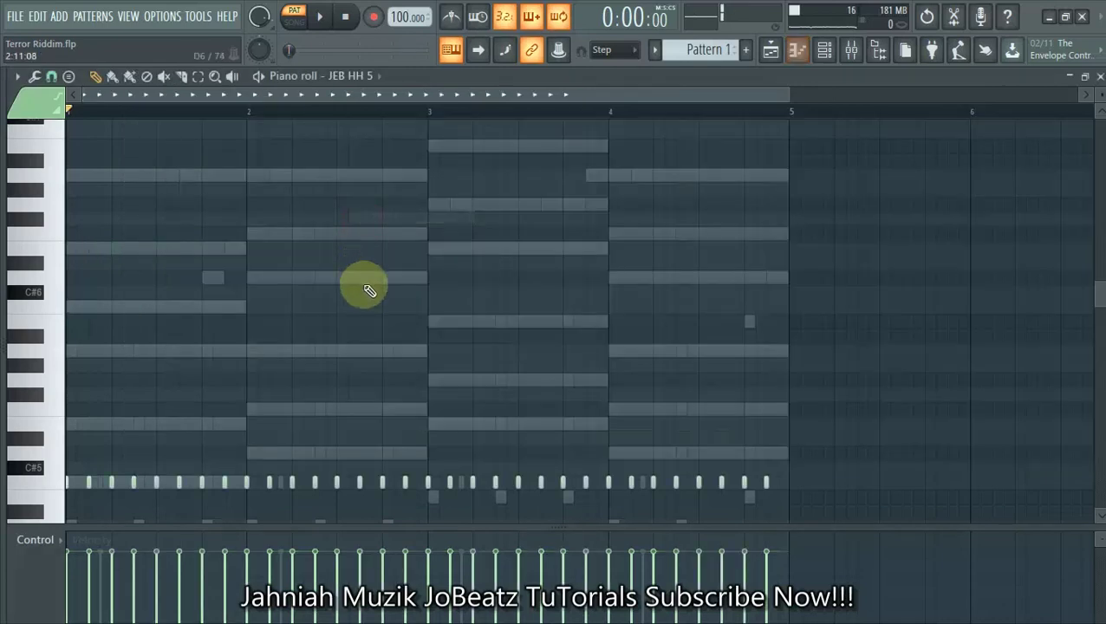
Set the snap to 1/4 step and resize all the hi-hat notes to a quarter step
{"action": "scroll", "coordinate": [370, 268], "scroll_direction": "down", "scroll_amount": 3}
{"action": "key", "text": "ctrl+a"}
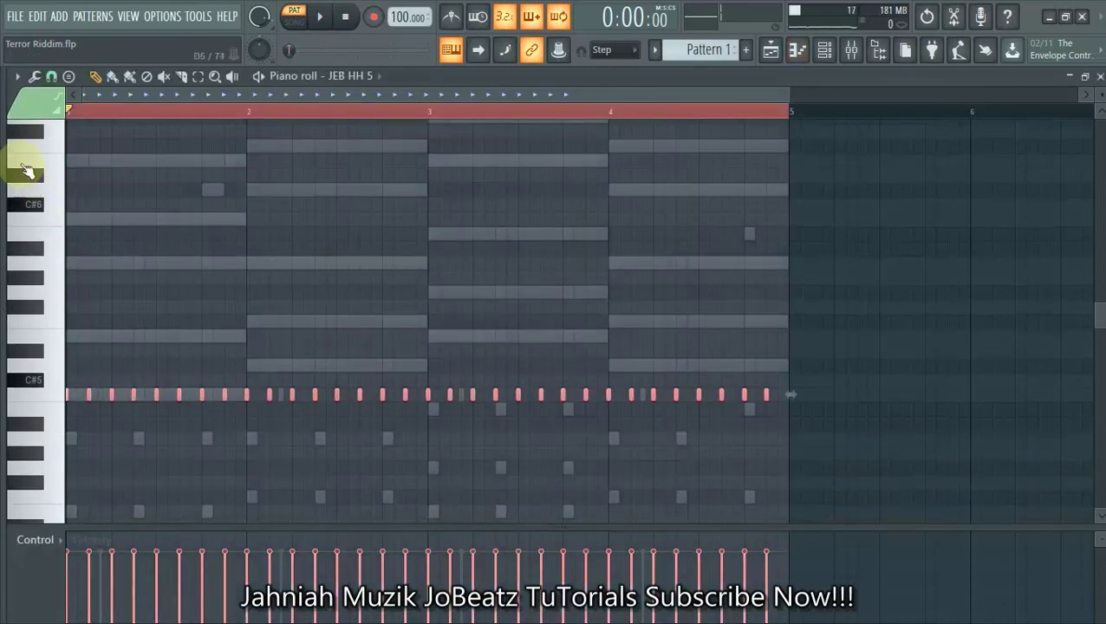
{"action": "left_click", "coordinate": [51, 77]}
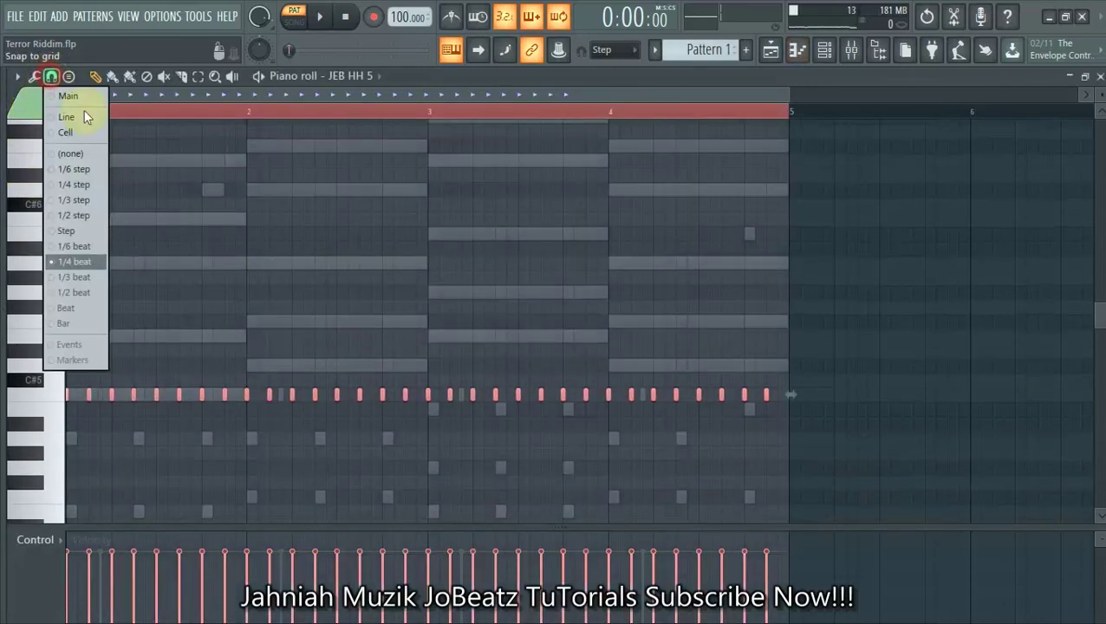
{"action": "left_click", "coordinate": [69, 185]}
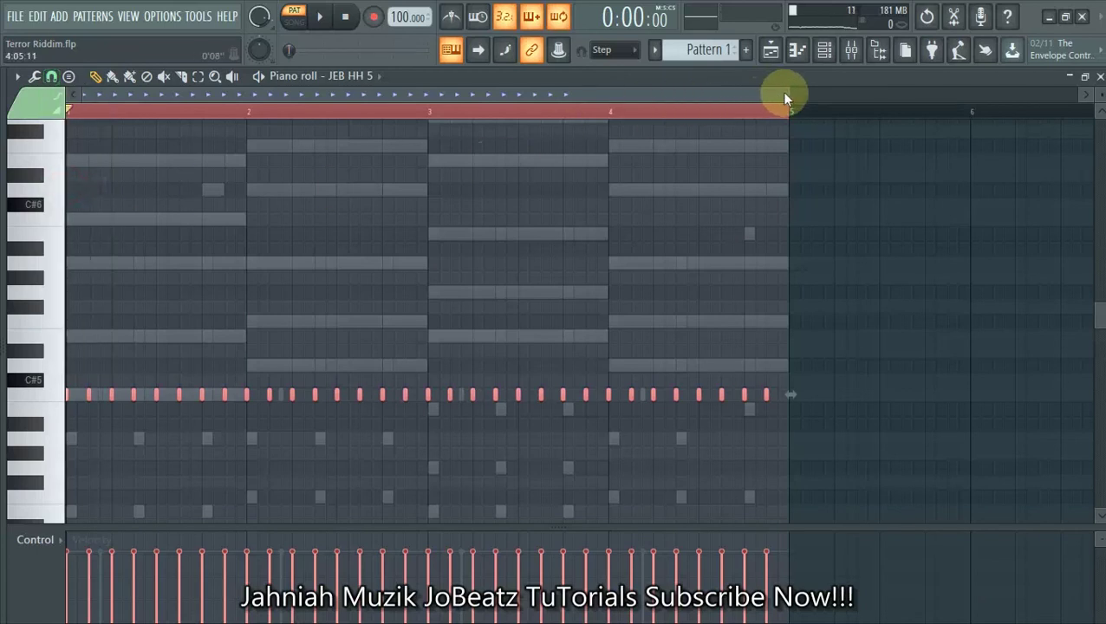
{"action": "left_click_drag", "start_coordinate": [781, 92], "coordinate": [254, 122]}
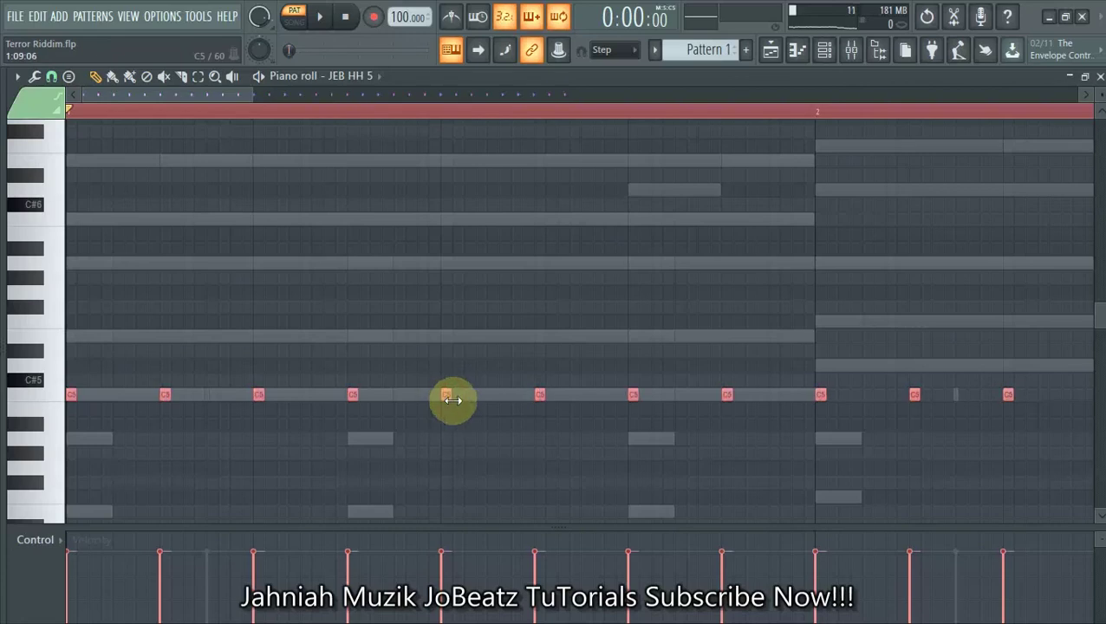
{"action": "scroll", "coordinate": [539, 111], "scroll_direction": "down", "scroll_amount": 3}
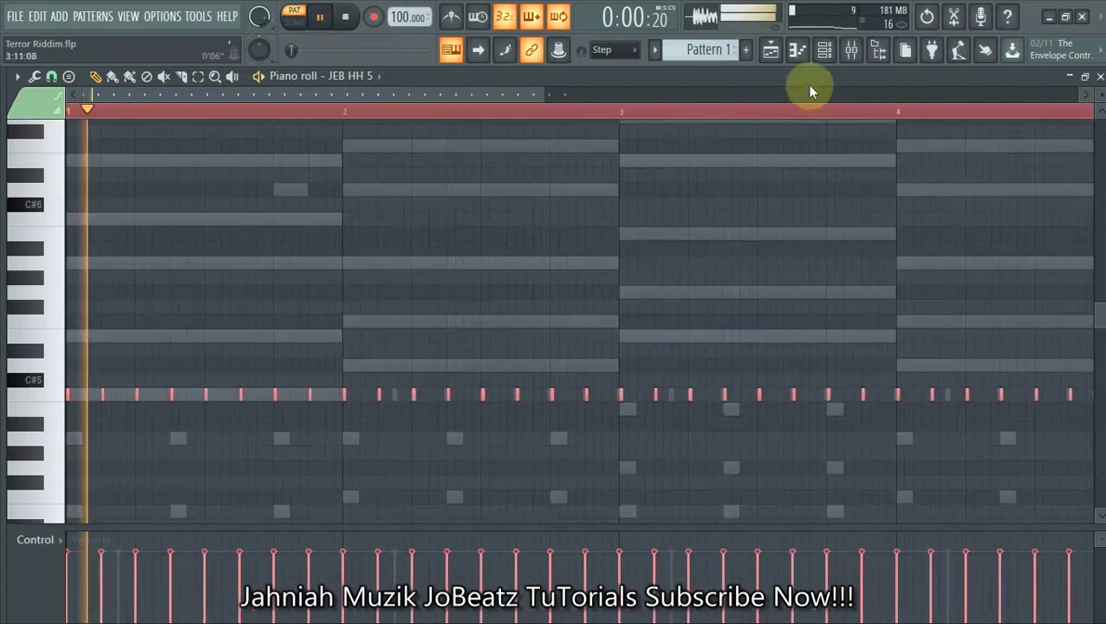
Send the Trap Kick 1 steps to the piano roll and resize all the kick notes to a quarter step
{"action": "left_click", "coordinate": [824, 49]}
{"action": "right_click", "coordinate": [343, 165]}
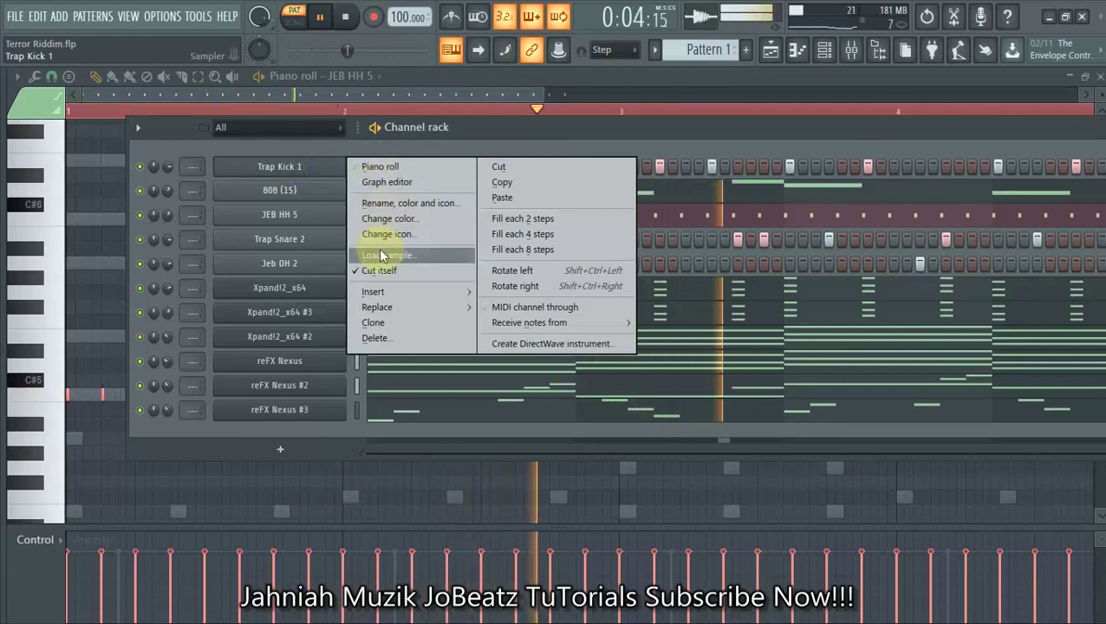
{"action": "left_click", "coordinate": [380, 167]}
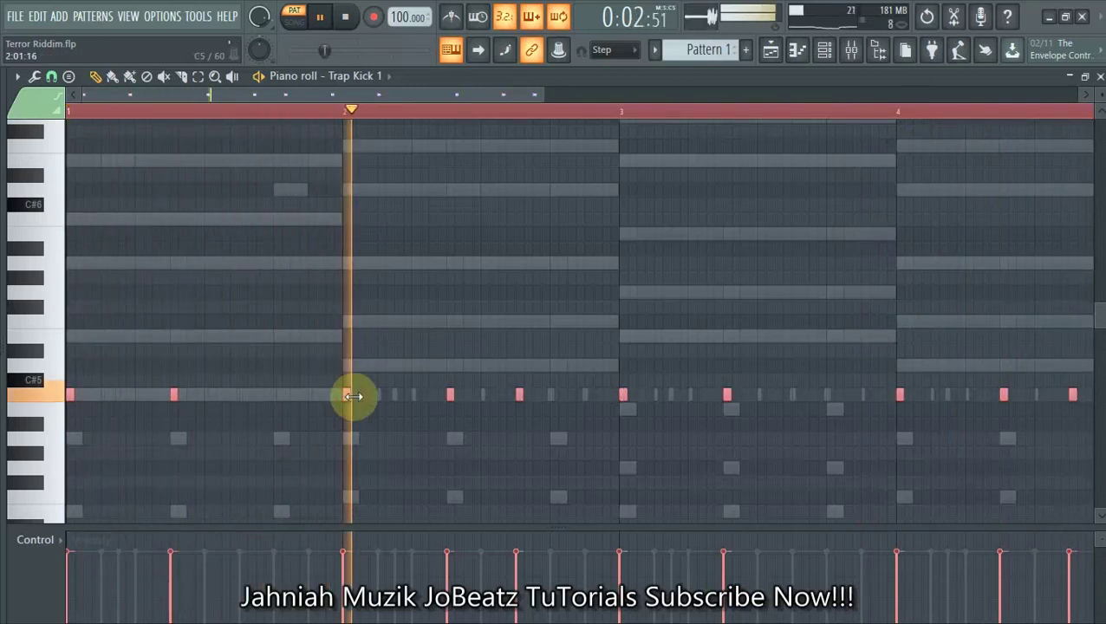
{"action": "left_click_drag", "start_coordinate": [543, 88], "coordinate": [230, 154]}
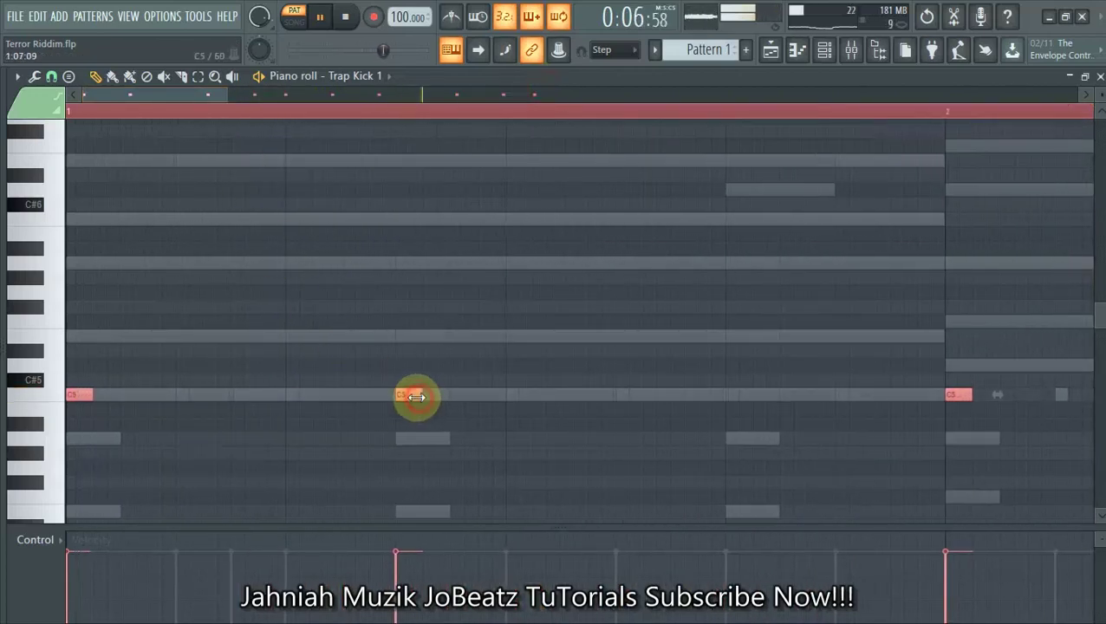
Send the Trap Snare 2 steps to the piano roll and resize all the snare notes to a quarter step
{"action": "left_click", "coordinate": [825, 52]}
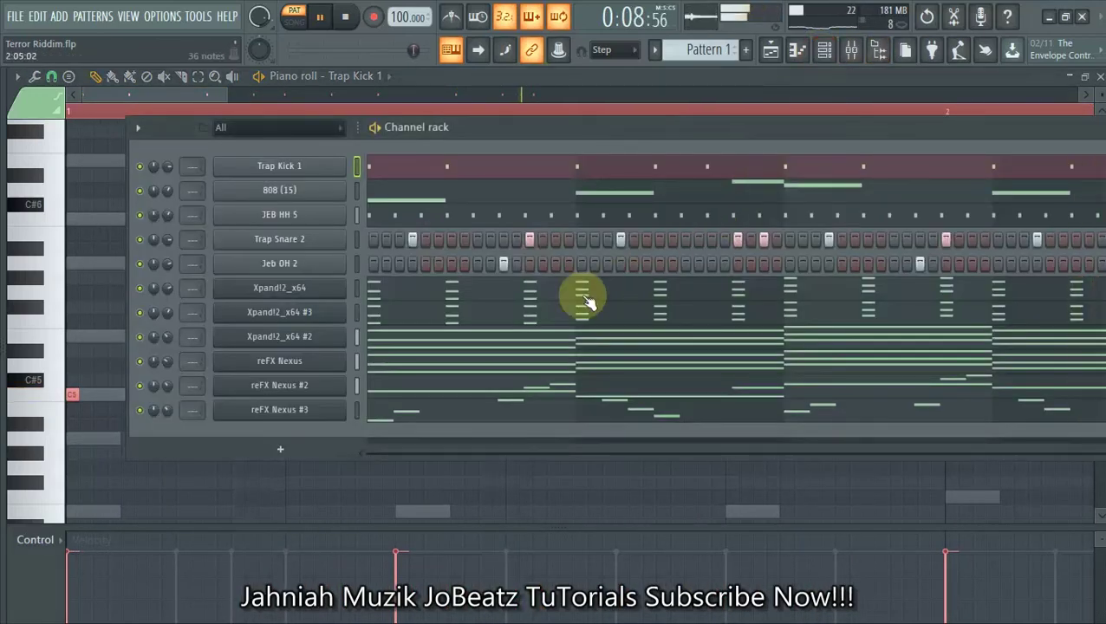
{"action": "right_click", "coordinate": [270, 248]}
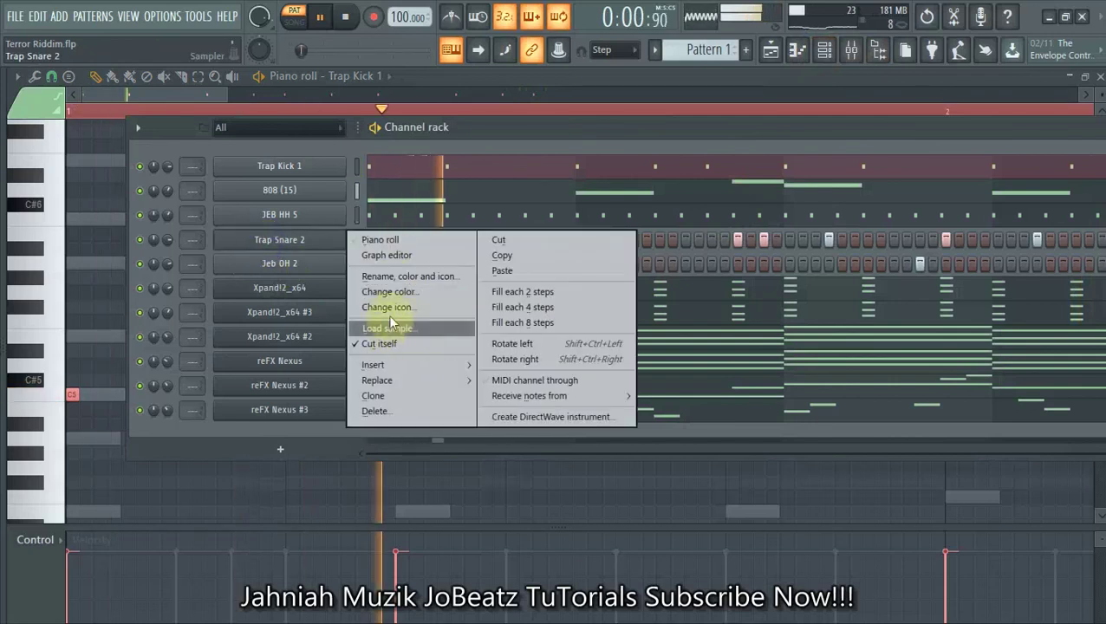
{"action": "left_click", "coordinate": [390, 240]}
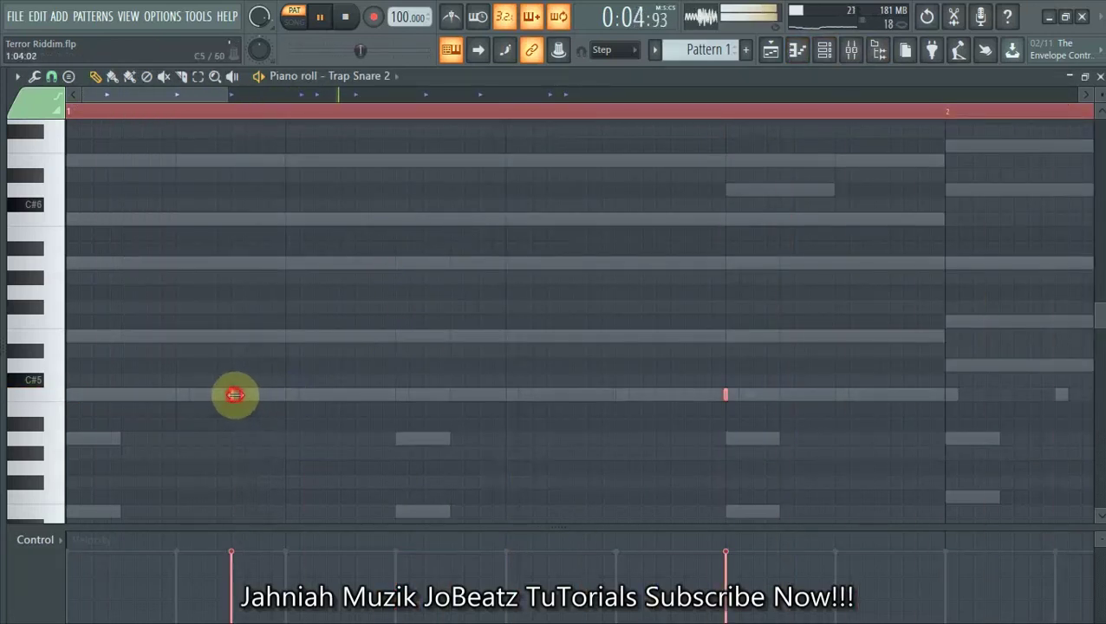
Send the Jeb OH 2 steps to the piano roll and resize the open-hat notes to a quarter step
{"action": "left_click", "coordinate": [826, 57]}
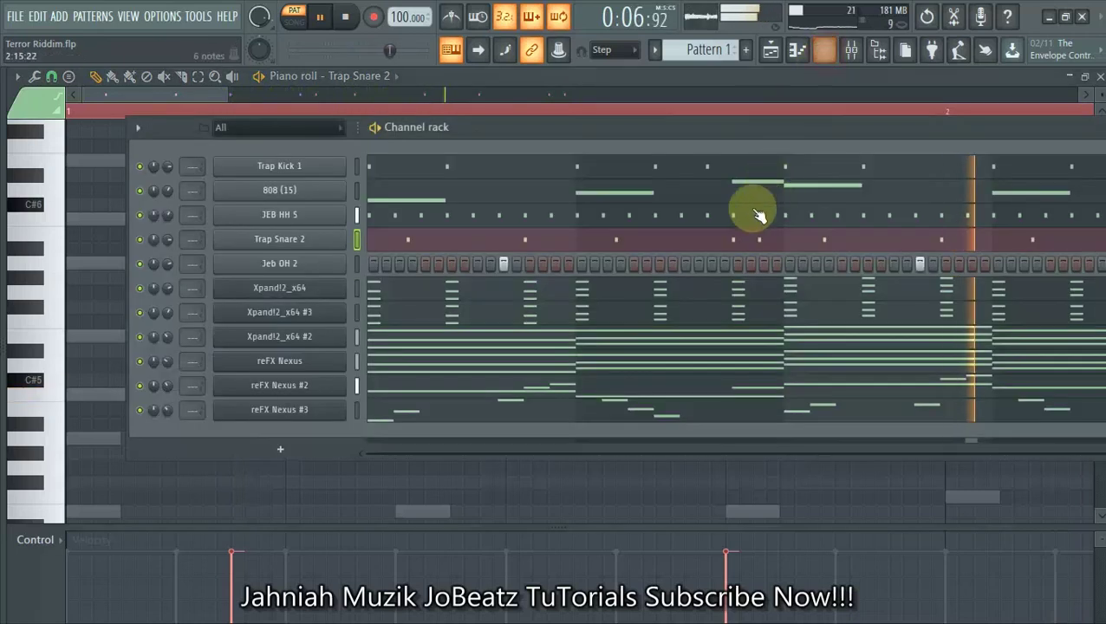
{"action": "right_click", "coordinate": [343, 261]}
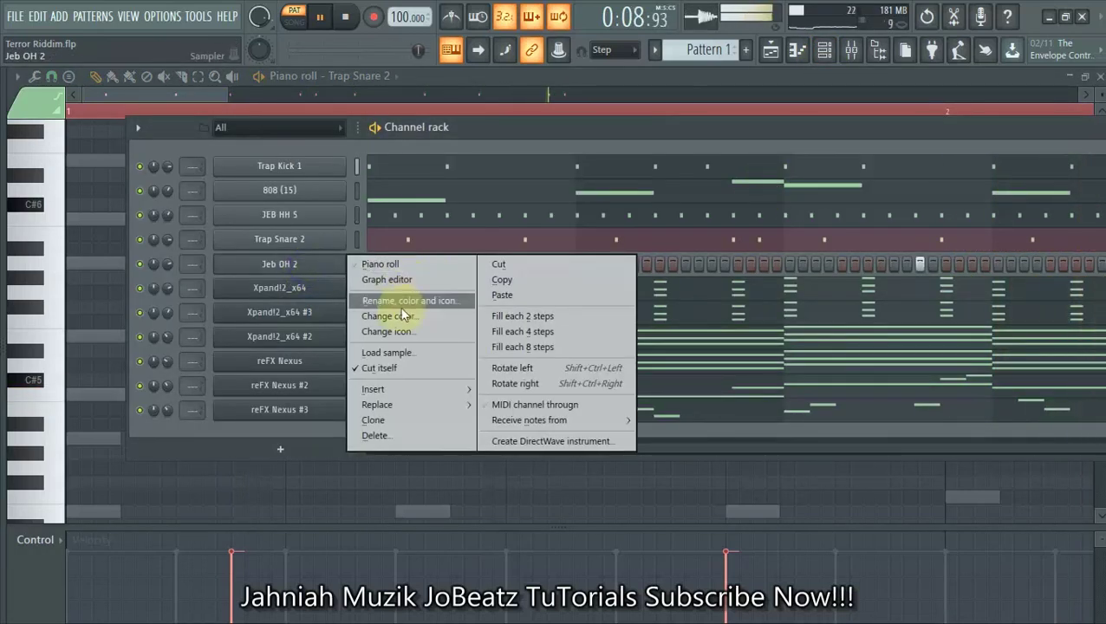
{"action": "left_click", "coordinate": [379, 265]}
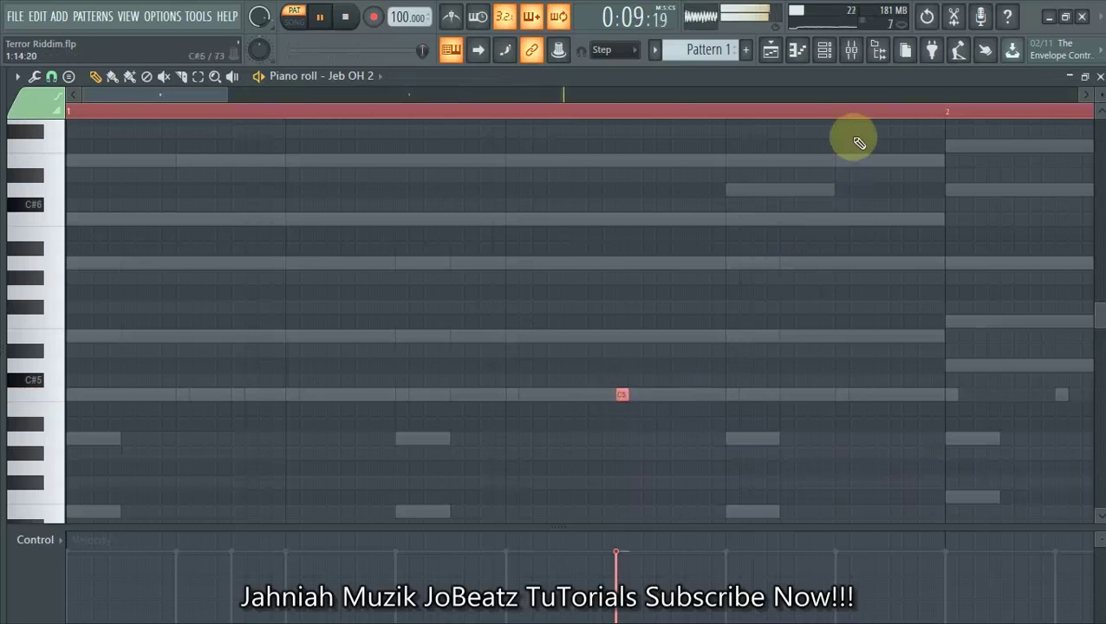
Return to the channel rack and save the project
{"action": "left_click", "coordinate": [826, 51]}
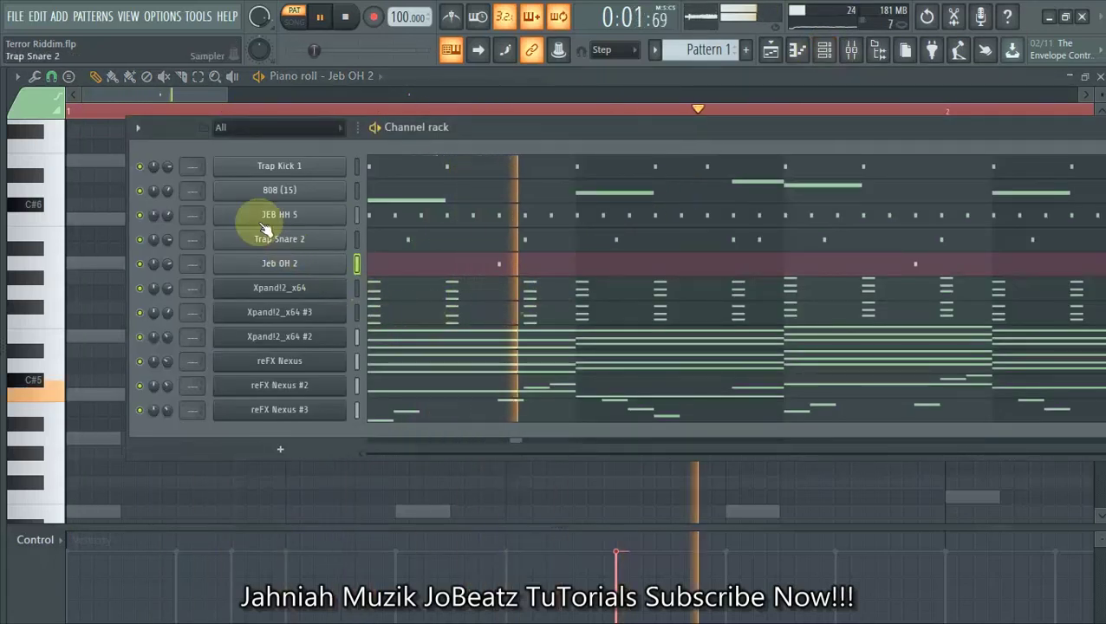
{"action": "left_click", "coordinate": [15, 15]}
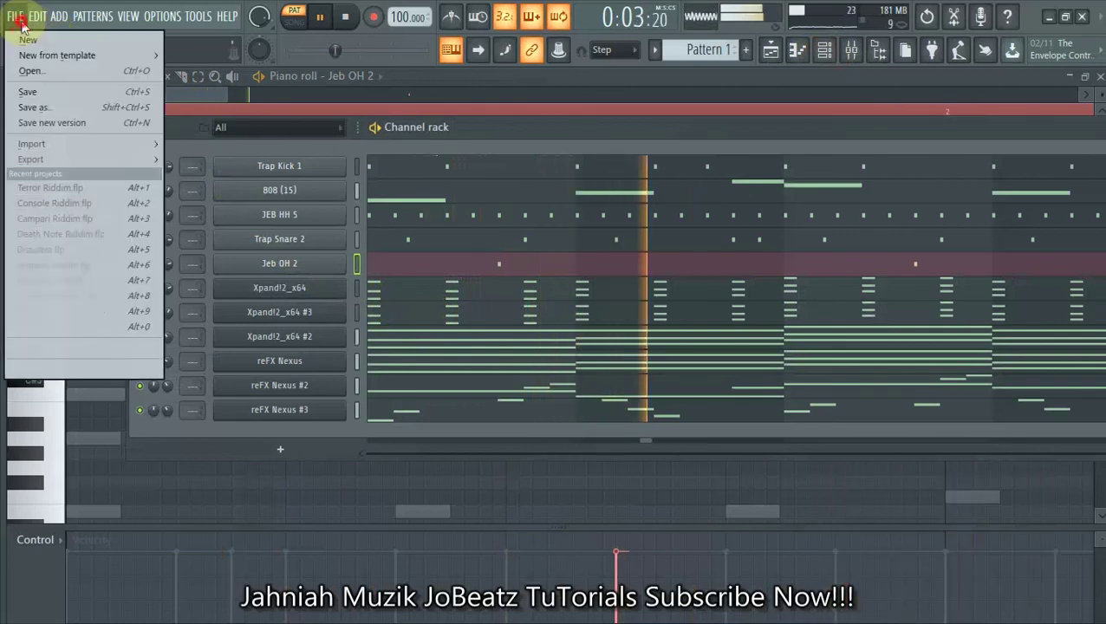
{"action": "left_click", "coordinate": [29, 92]}
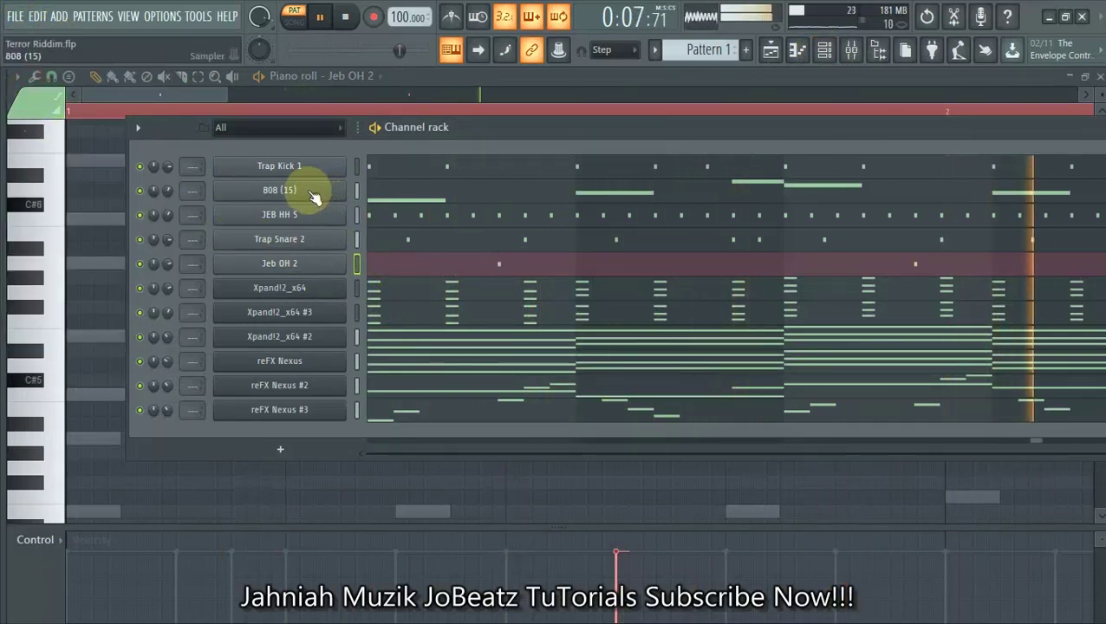
{"action": "right_click", "coordinate": [312, 195]}
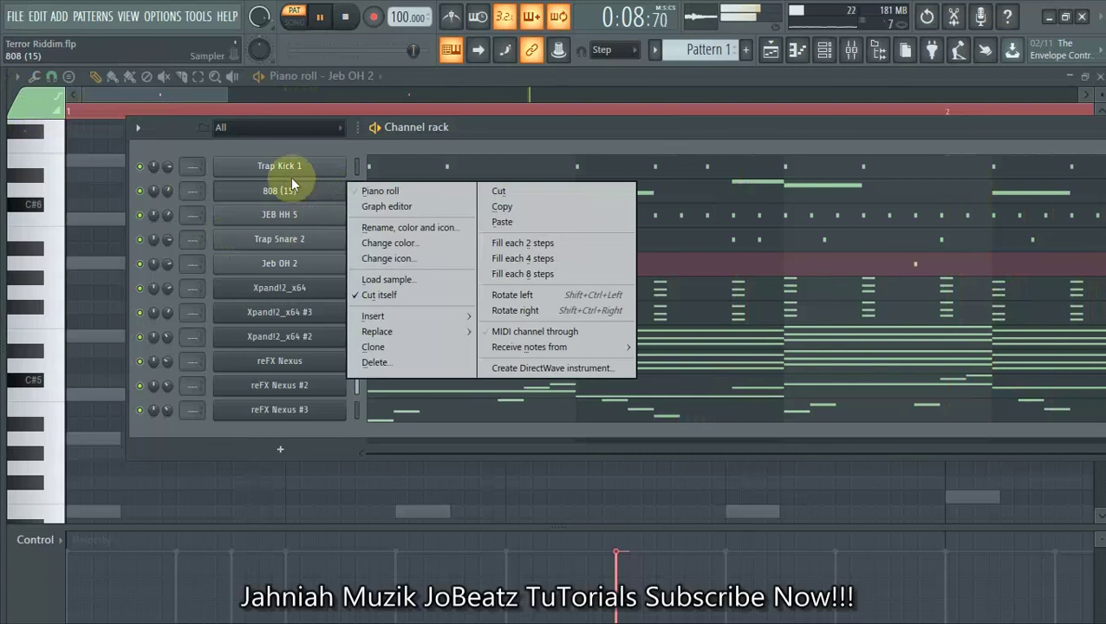
{"action": "right_click", "coordinate": [290, 171]}
{"action": "right_click", "coordinate": [283, 219]}
{"action": "right_click", "coordinate": [279, 241]}
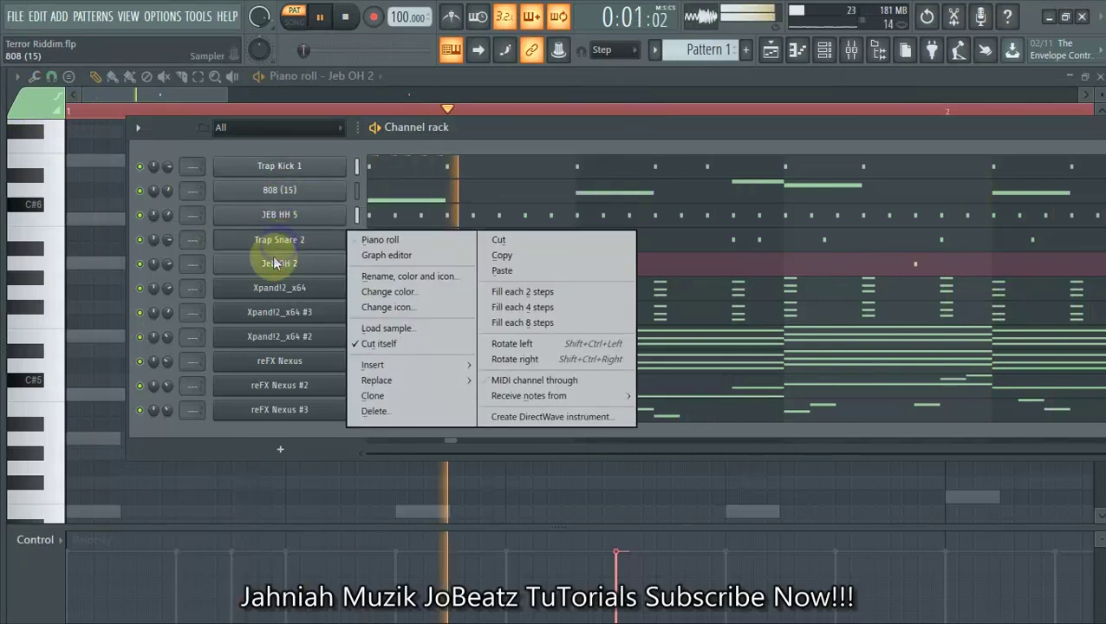
{"action": "right_click", "coordinate": [274, 263]}
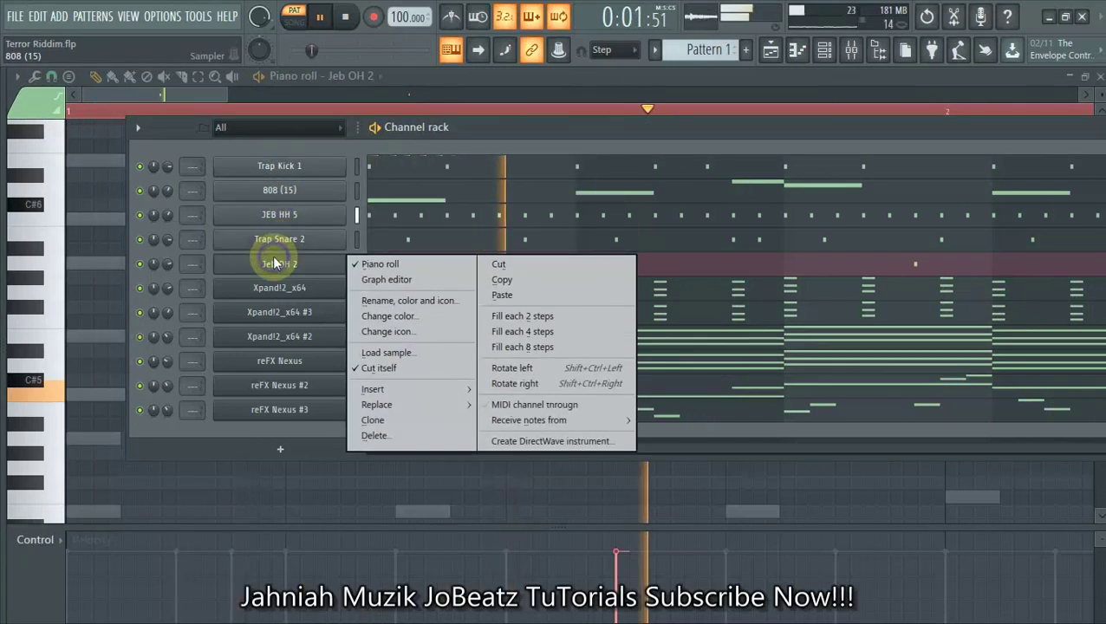
{"action": "left_click", "coordinate": [613, 129]}
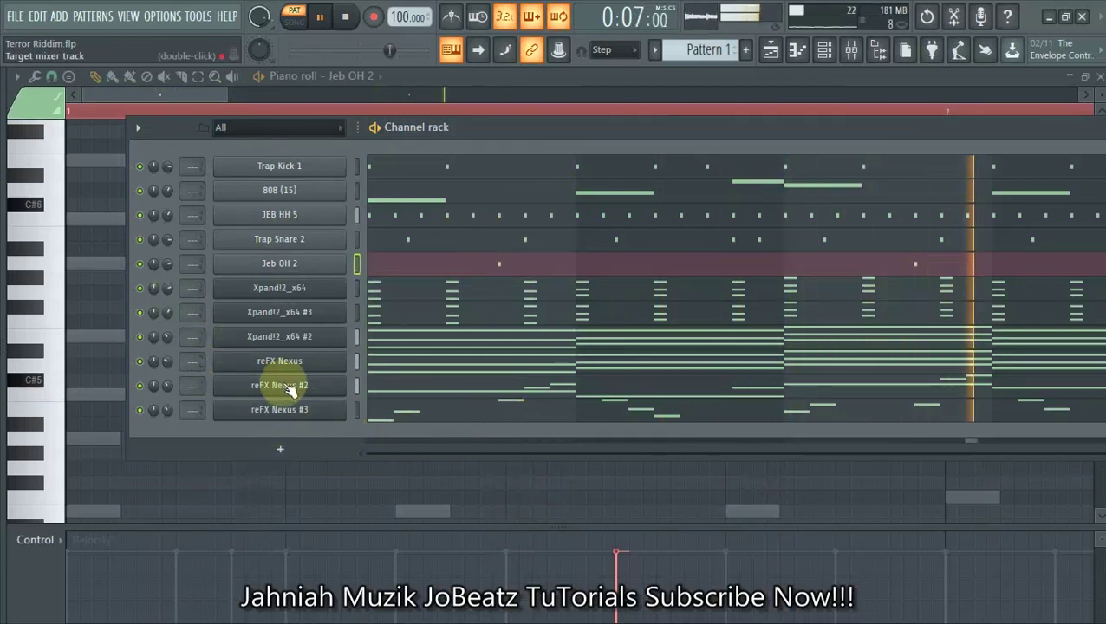
Solo the Xpand!2_x64 #2 channel and unmute reFX Nexus to audition the layers together
{"action": "left_click_drag", "start_coordinate": [869, 126], "coordinate": [843, 102]}
{"action": "right_click", "coordinate": [115, 312]}
{"action": "left_click", "coordinate": [113, 336]}
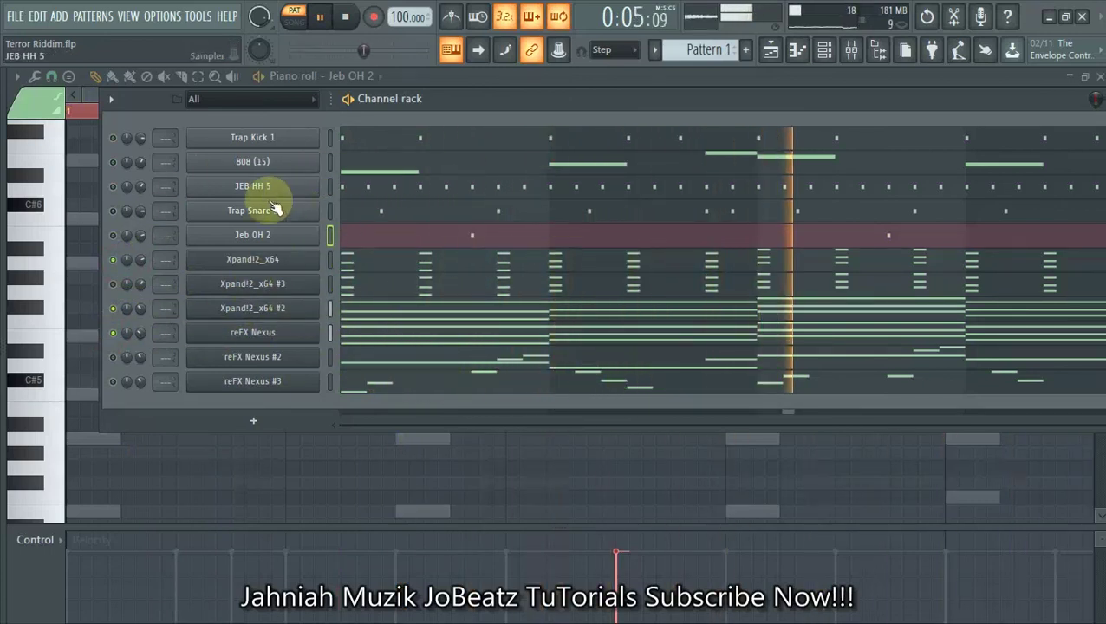
{"action": "left_click_drag", "start_coordinate": [476, 104], "coordinate": [539, 115]}
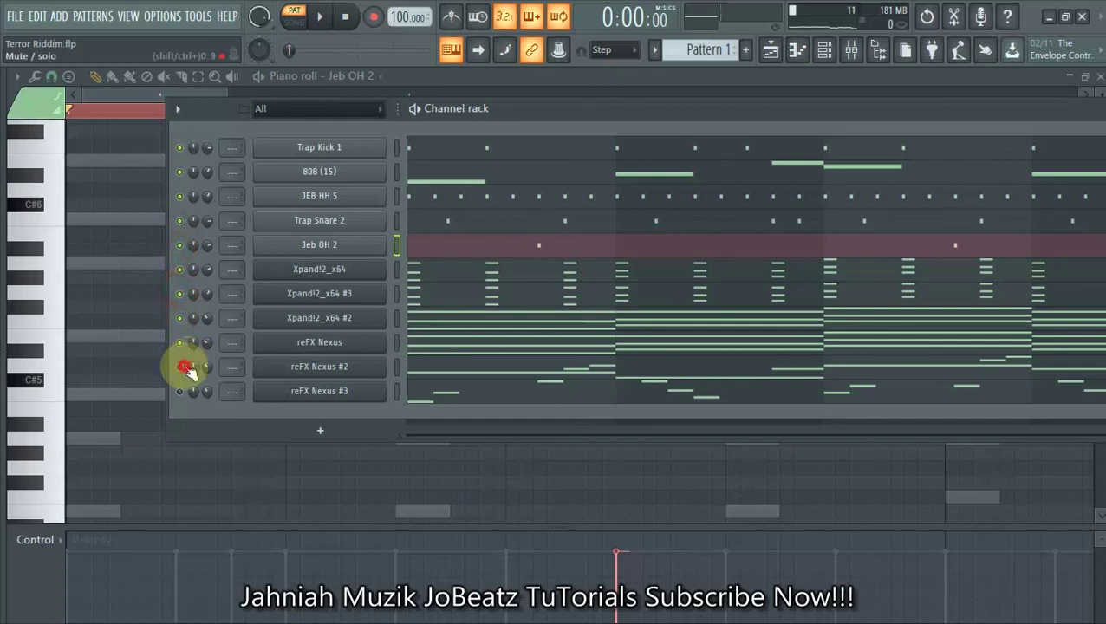
Play Pattern 1 with all channels and reposition the channel rack to view its notes during playback
{"action": "key", "text": "space"}
{"action": "left_click_drag", "start_coordinate": [764, 108], "coordinate": [569, 121]}
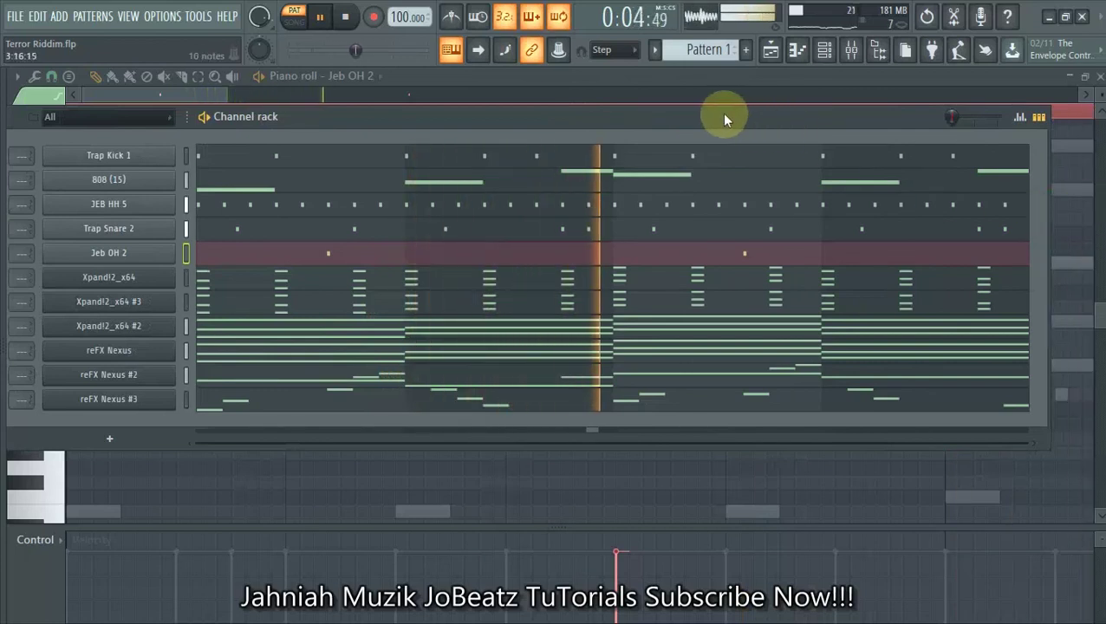
{"action": "left_click_drag", "start_coordinate": [719, 116], "coordinate": [829, 117]}
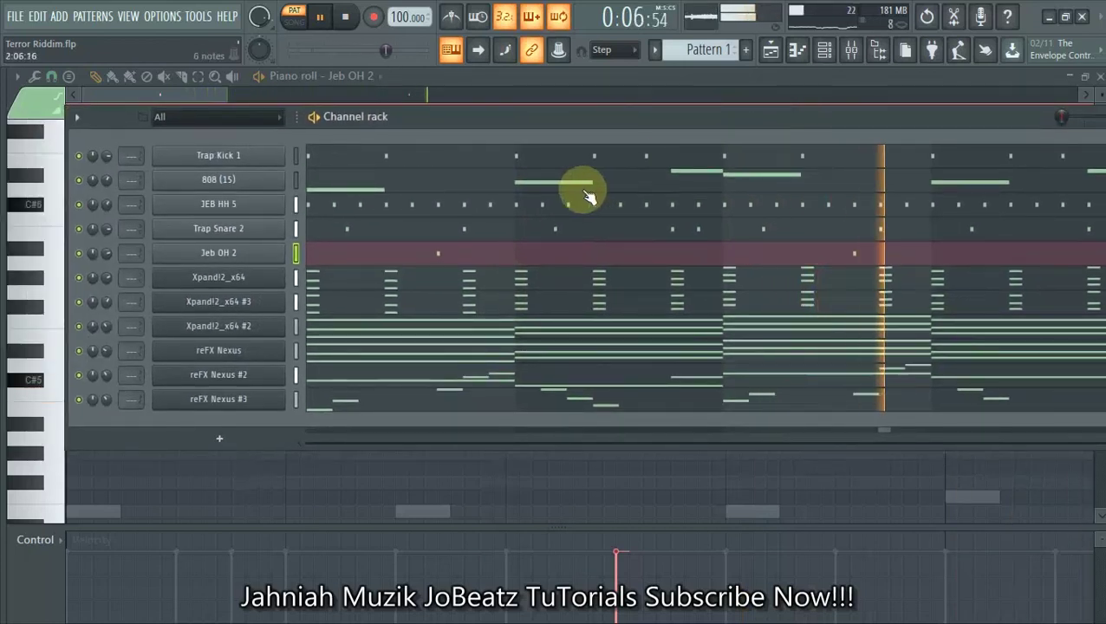